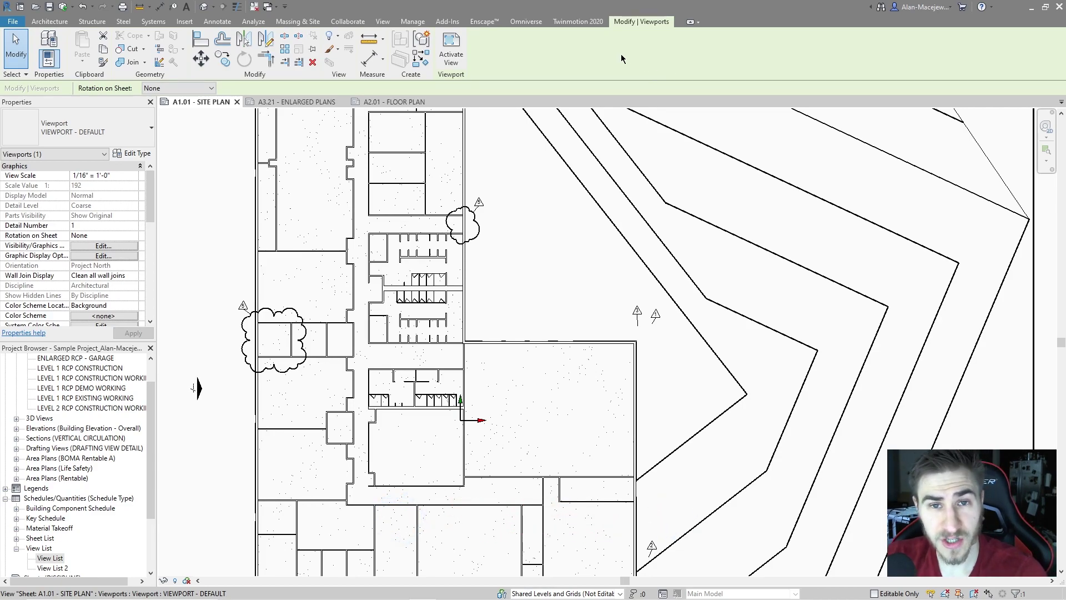
- Open Sheet Issues/Revisions from the View tab, review it, and cancel without changes
scroll(591, 175, "down", 2)
left_click(382, 21)
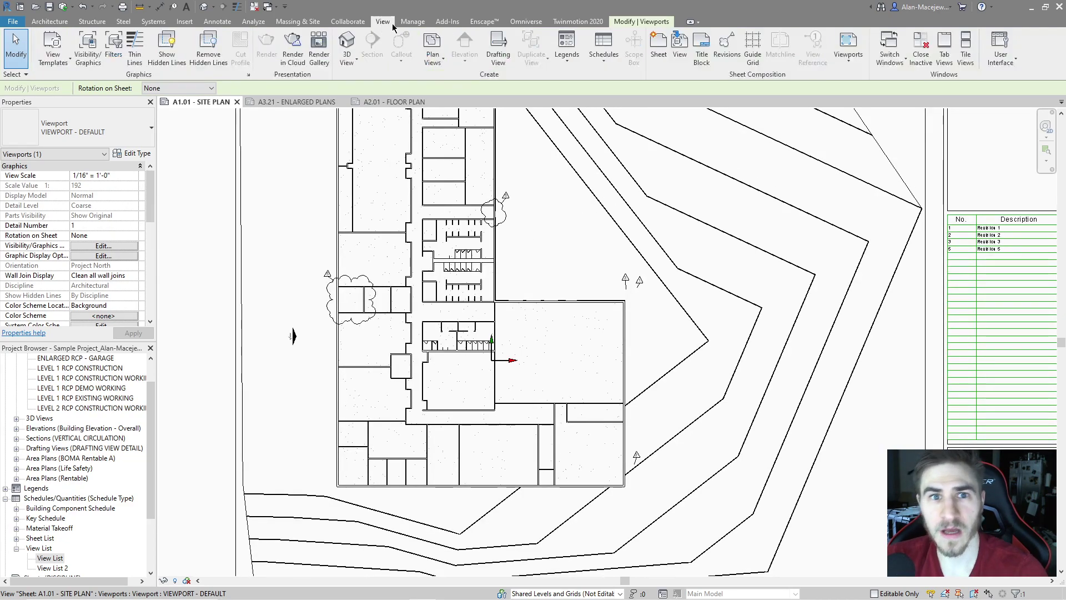
left_click(727, 49)
left_click(619, 209)
left_click_drag(389, 167, 459, 146)
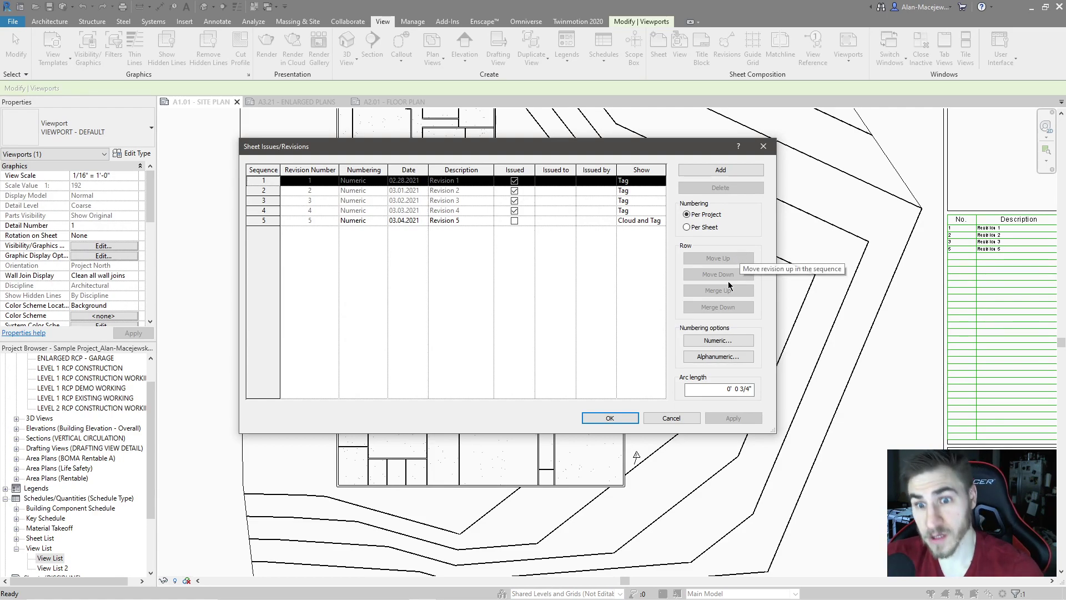
left_click(667, 418)
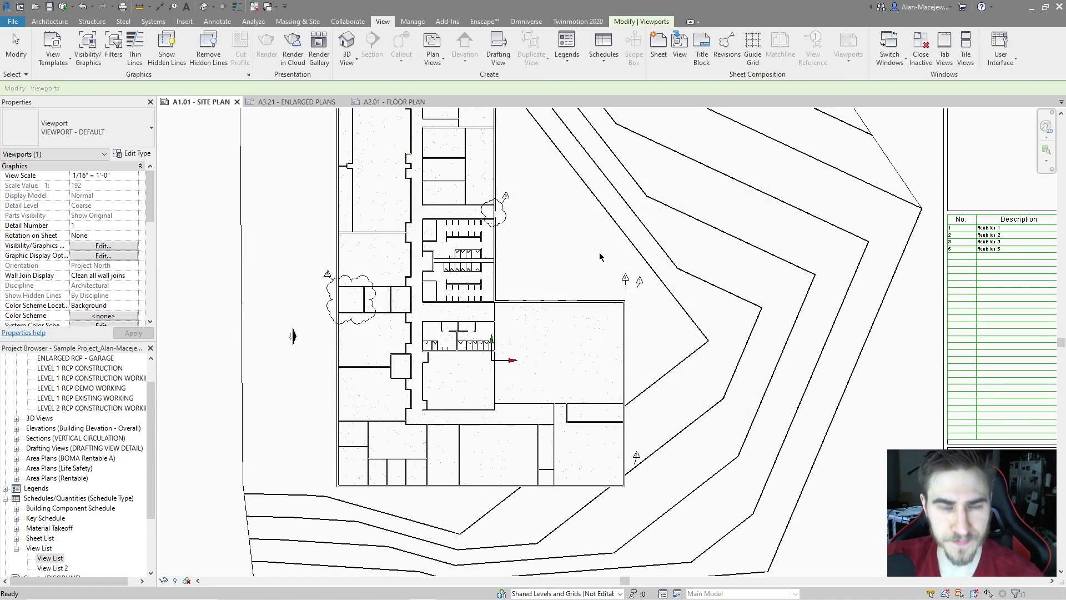
- Deselect the site plan viewport, zoom into the clouds, and reopen Sheet Issues/Revisions
key("Escape")
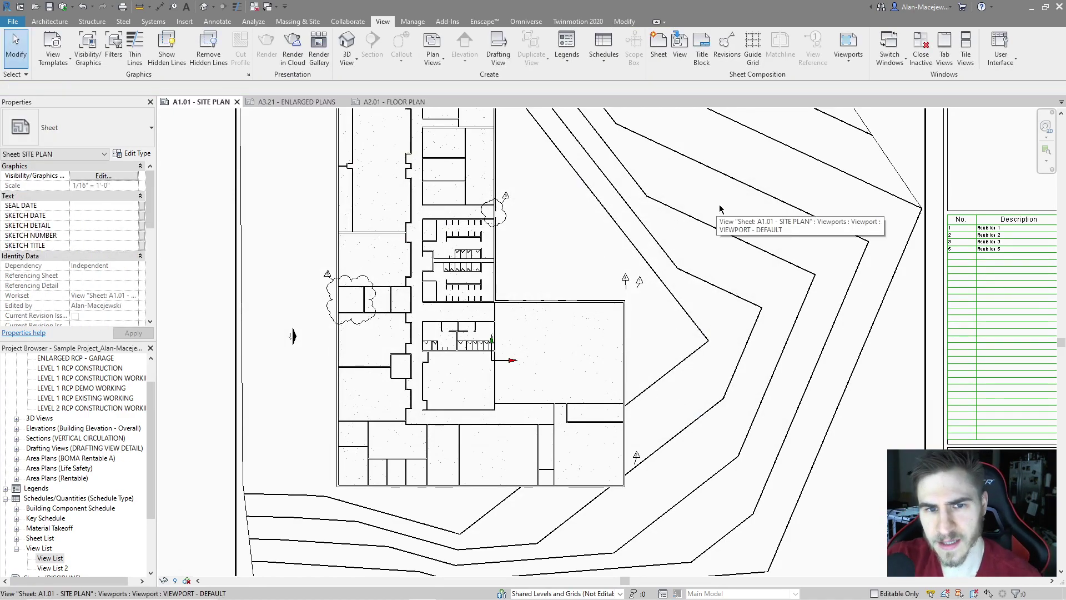
scroll(478, 232, "up", 5)
scroll(477, 237, "up", 2)
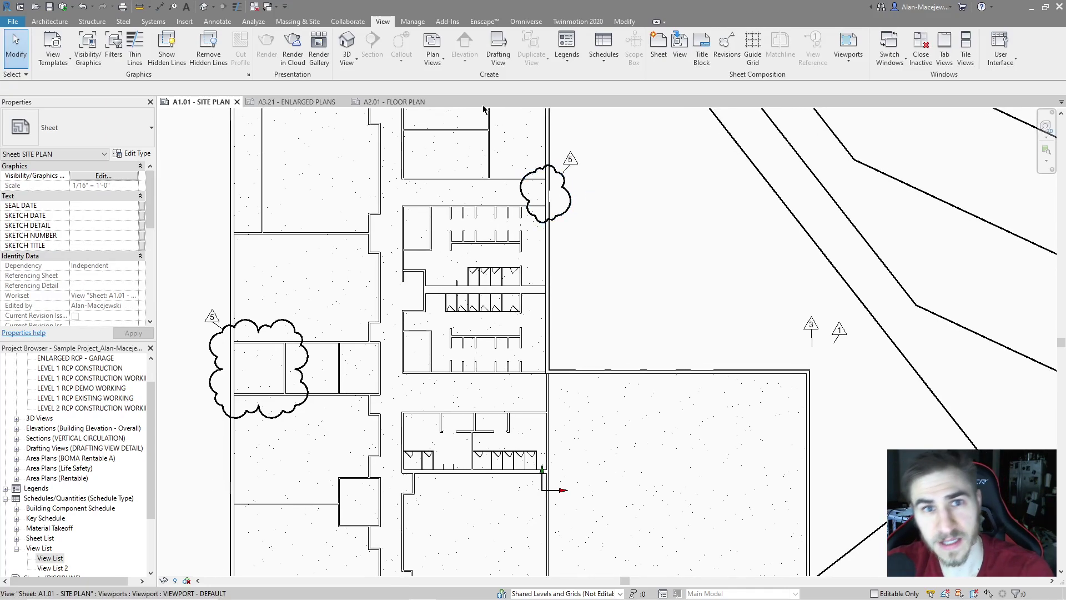
left_click(725, 46)
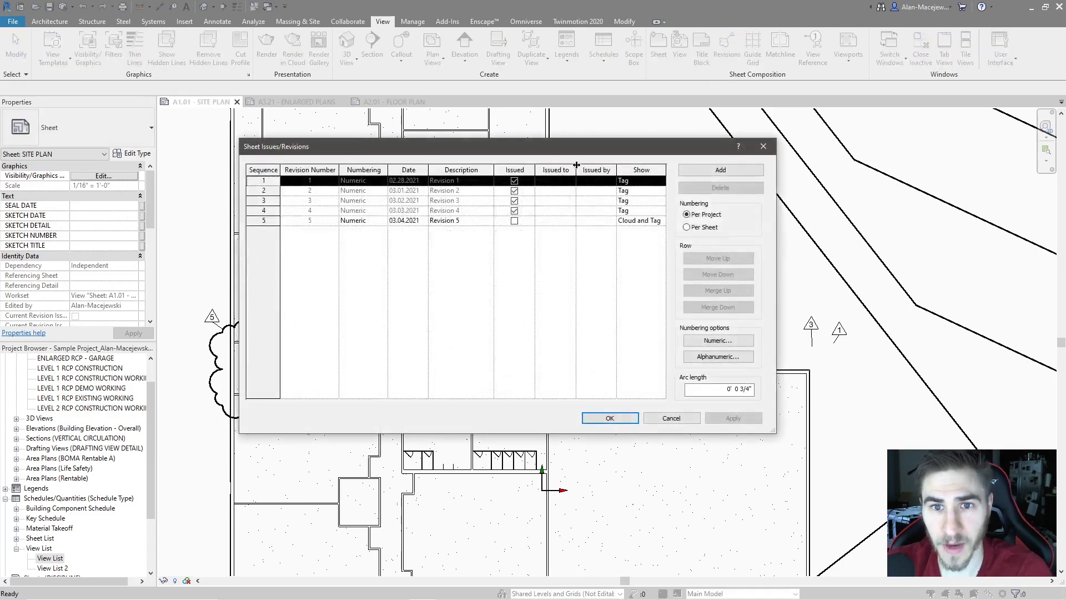
- Try cloud arc lengths of 1/4" and 1 1/4", then settle on 3/4" and close
left_click_drag(559, 151, 751, 151)
double_click(932, 388)
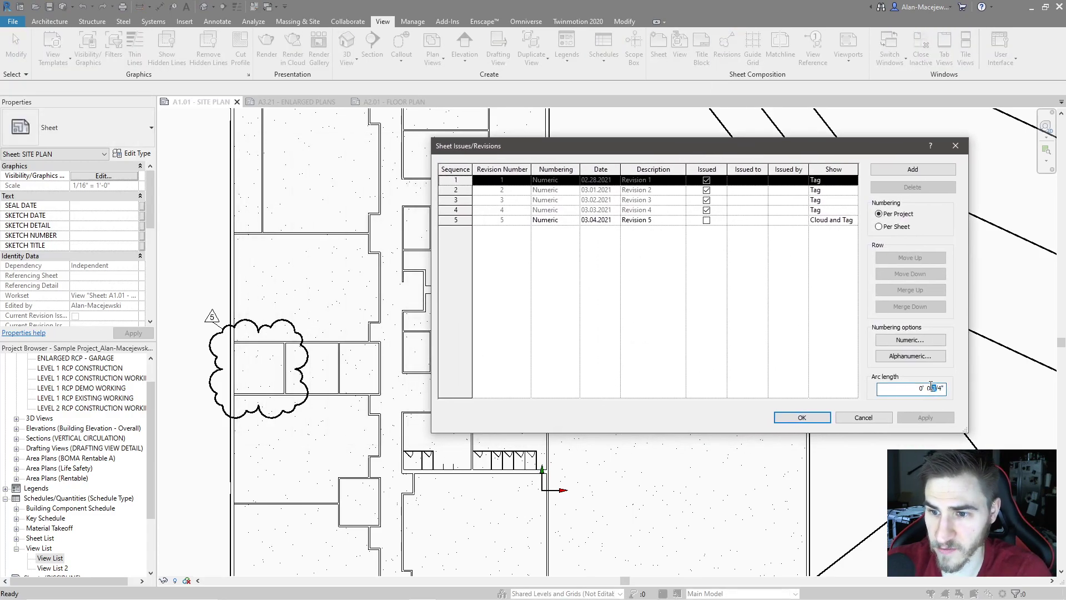
type("1")
left_click(919, 418)
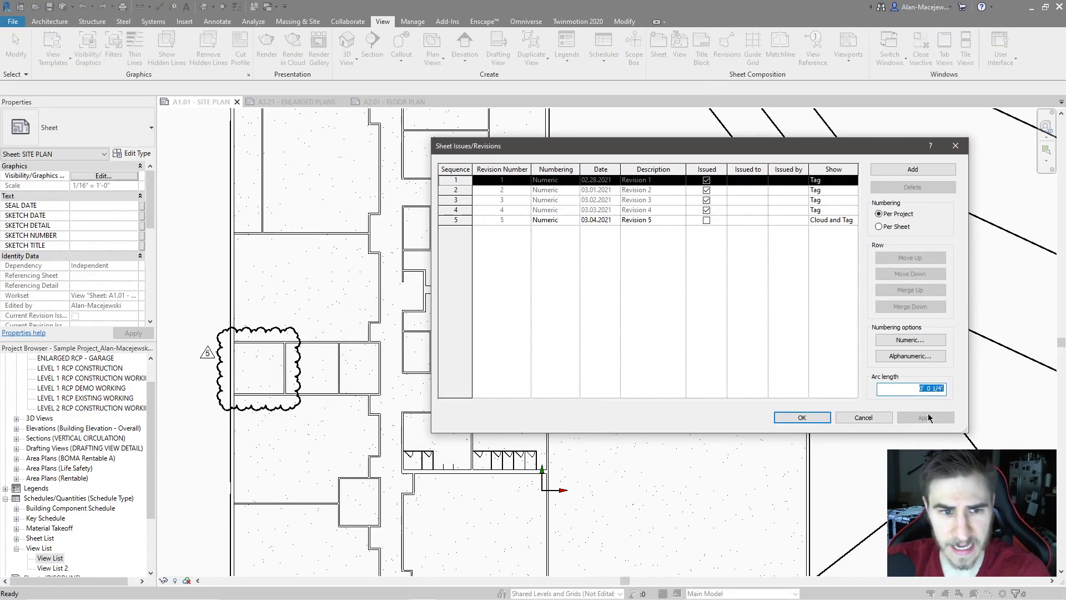
double_click(941, 387)
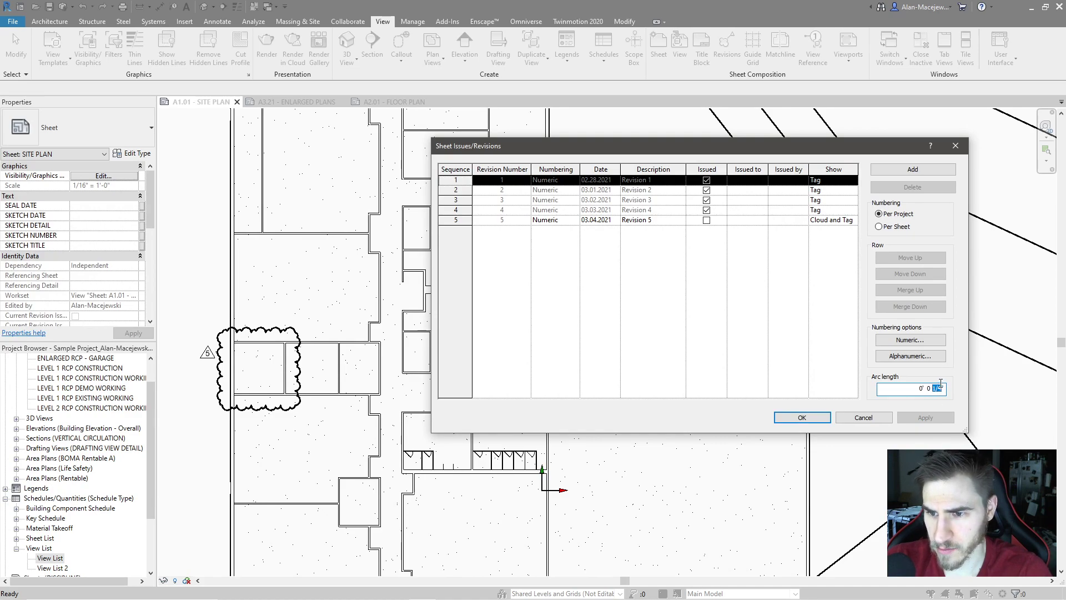
left_click(934, 387)
type("1")
left_click(925, 417)
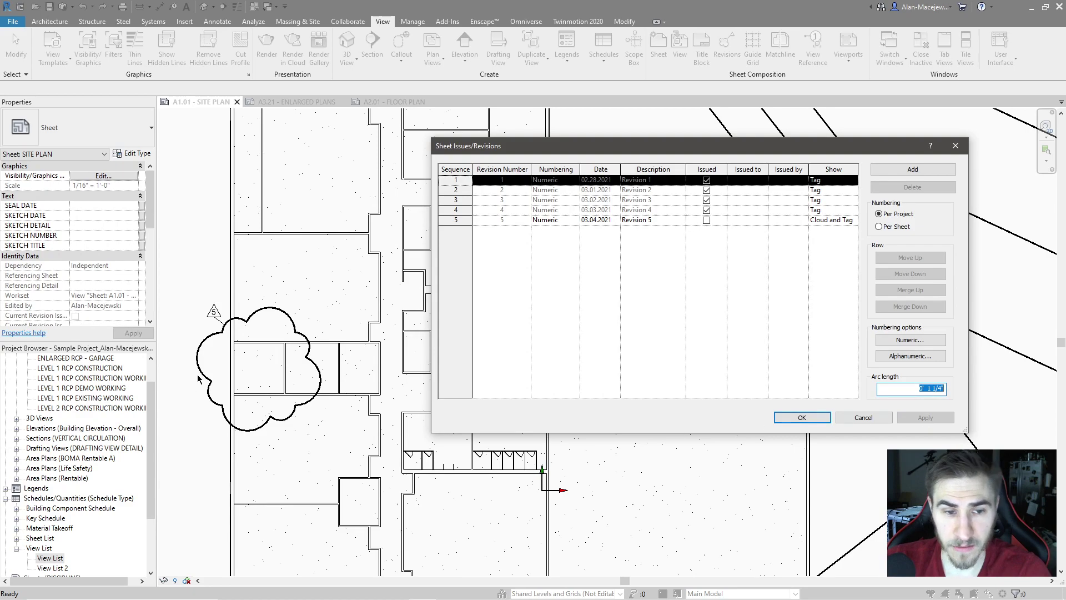
type("3")
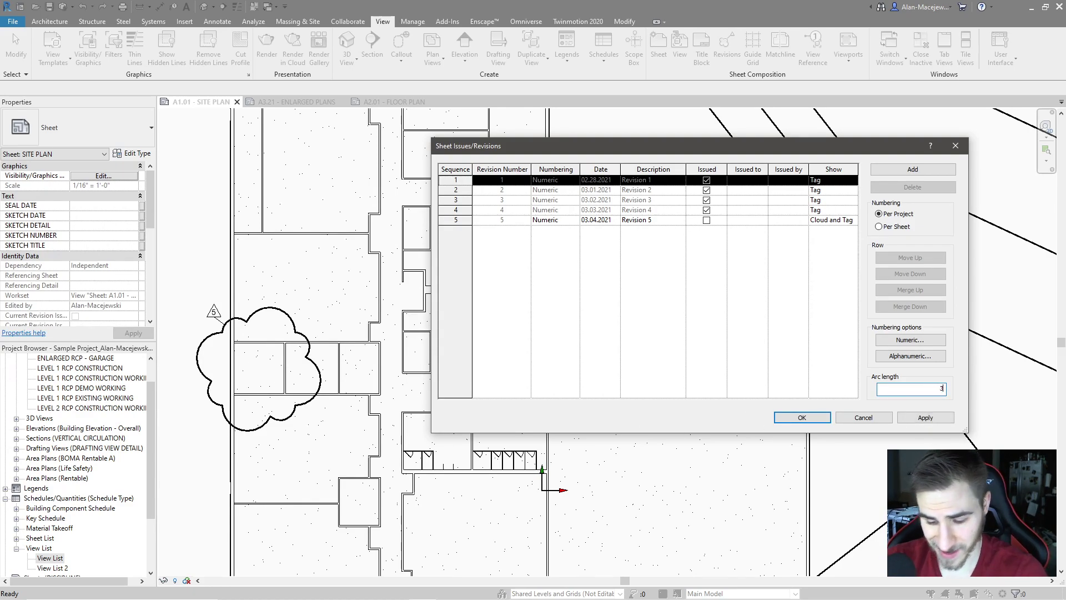
type("/4")
key("Return")
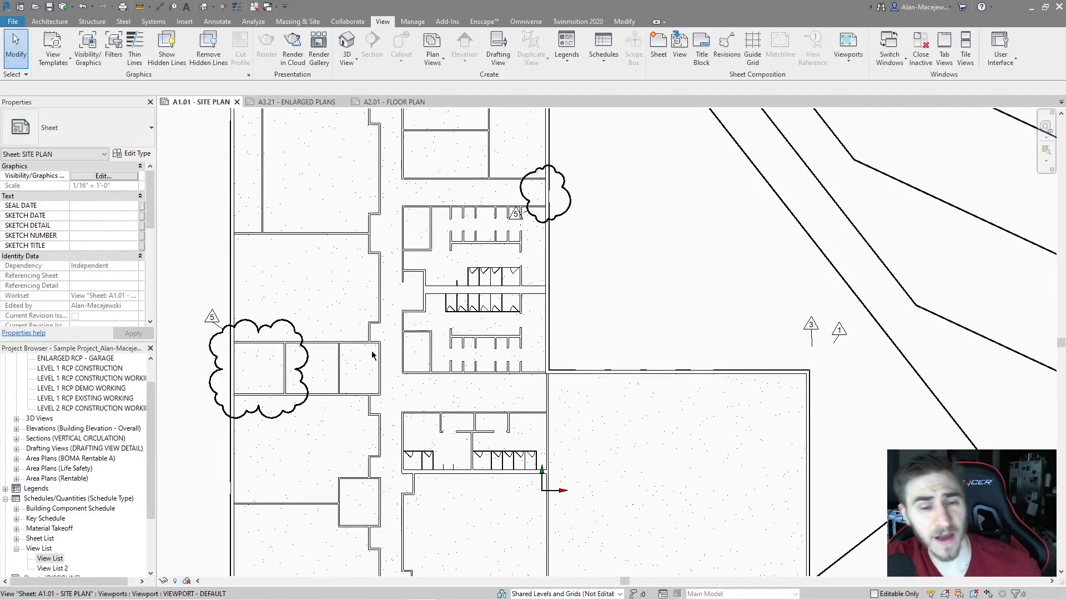
scroll(356, 283, "down", 2)
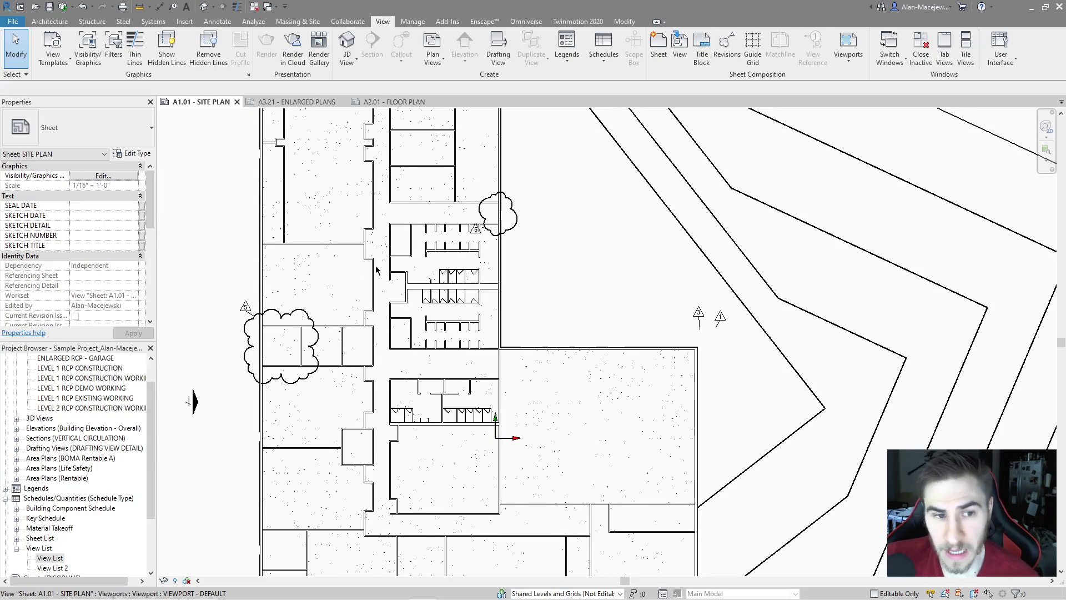
scroll(299, 303, "up", 3)
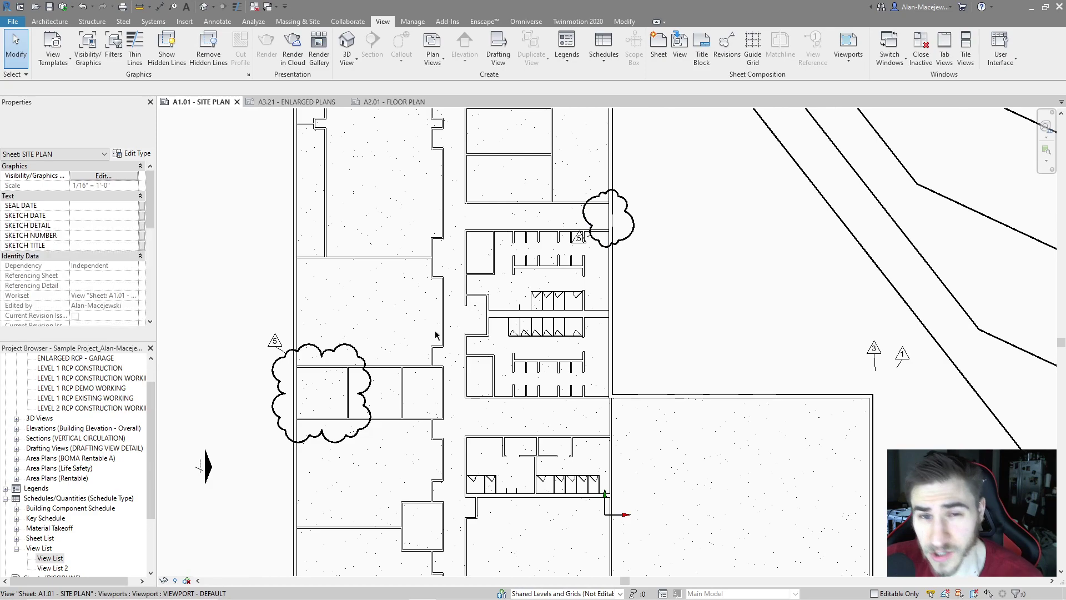
left_click(356, 358)
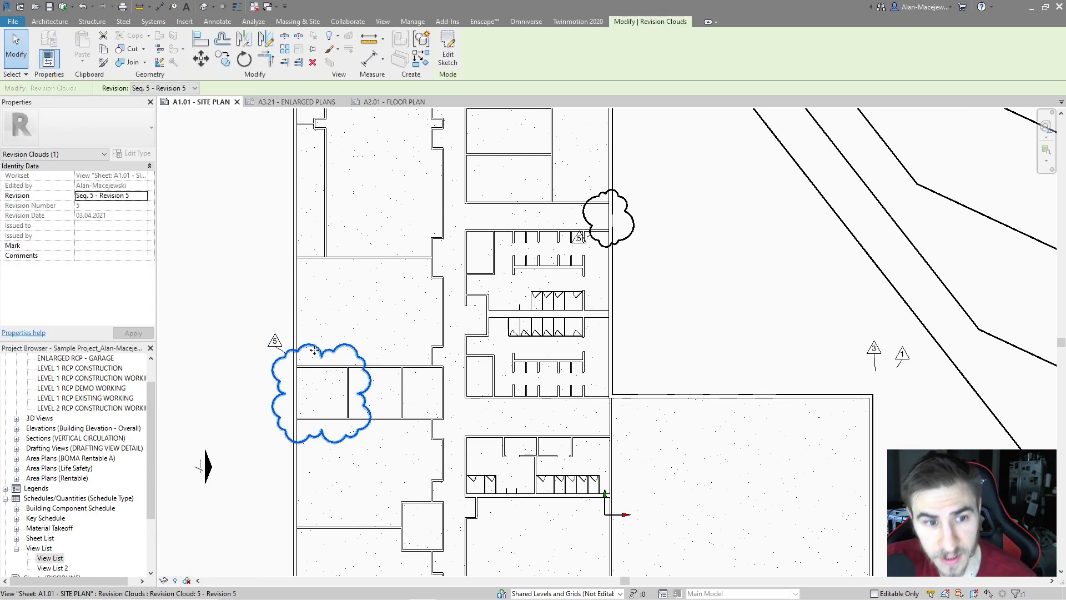
left_click(252, 332)
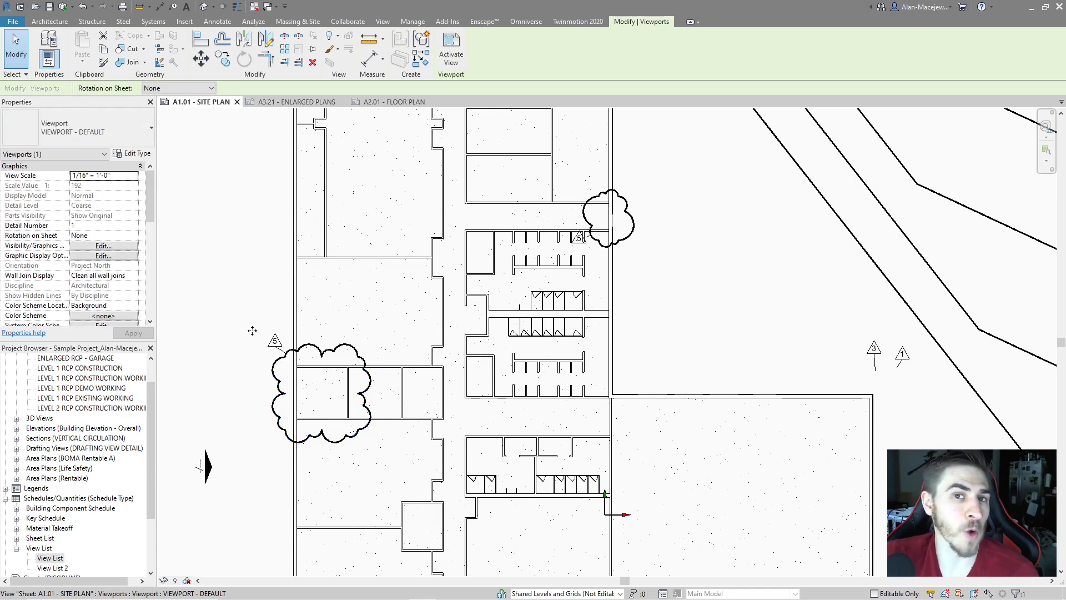
scroll(267, 318, "down", 2)
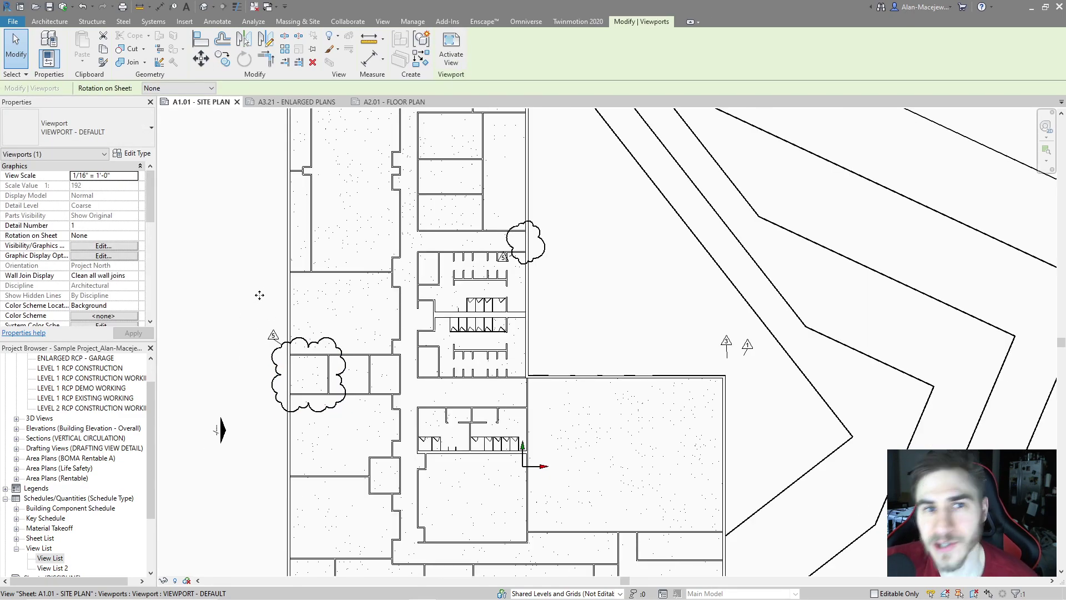
scroll(259, 294, "down", 3)
- Frame the site plan on sheet A1.01 and activate its viewport for editing
scroll(523, 266, "down", 1)
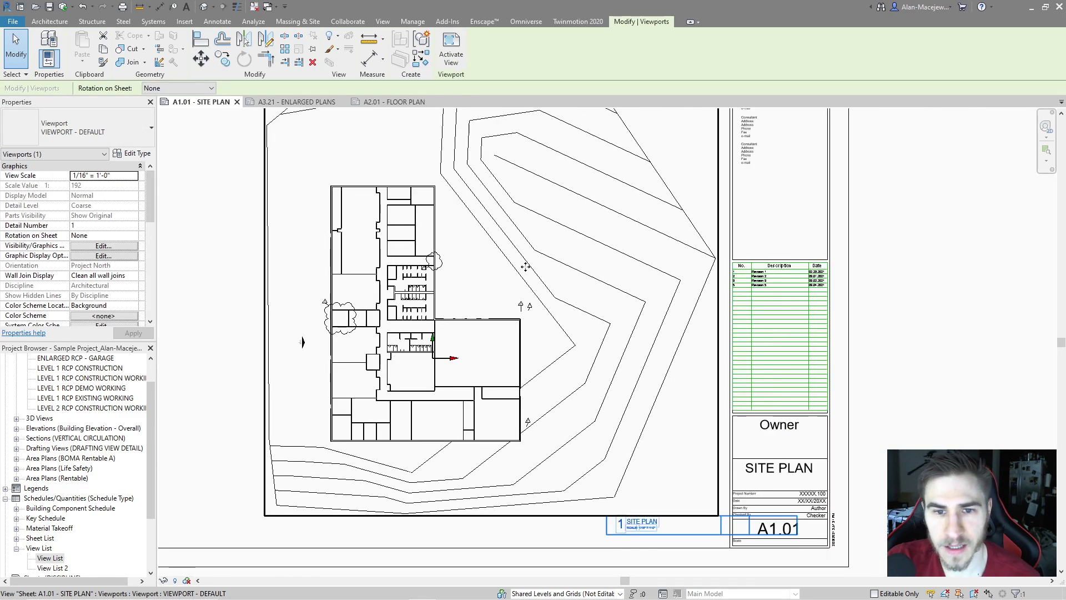
middle_click_drag(522, 265, 554, 279)
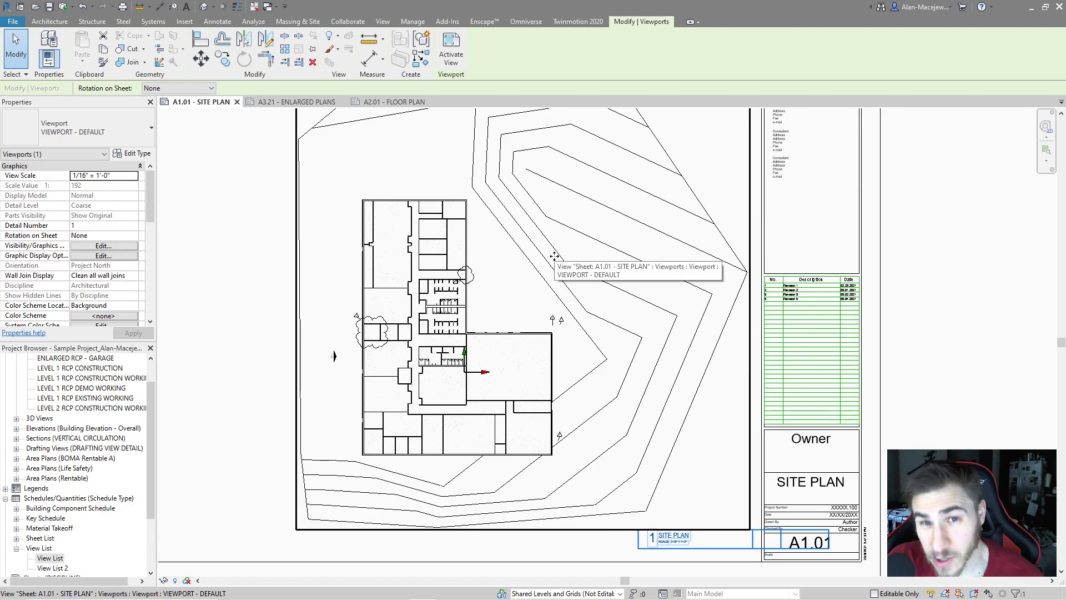
scroll(388, 383, "up", 3)
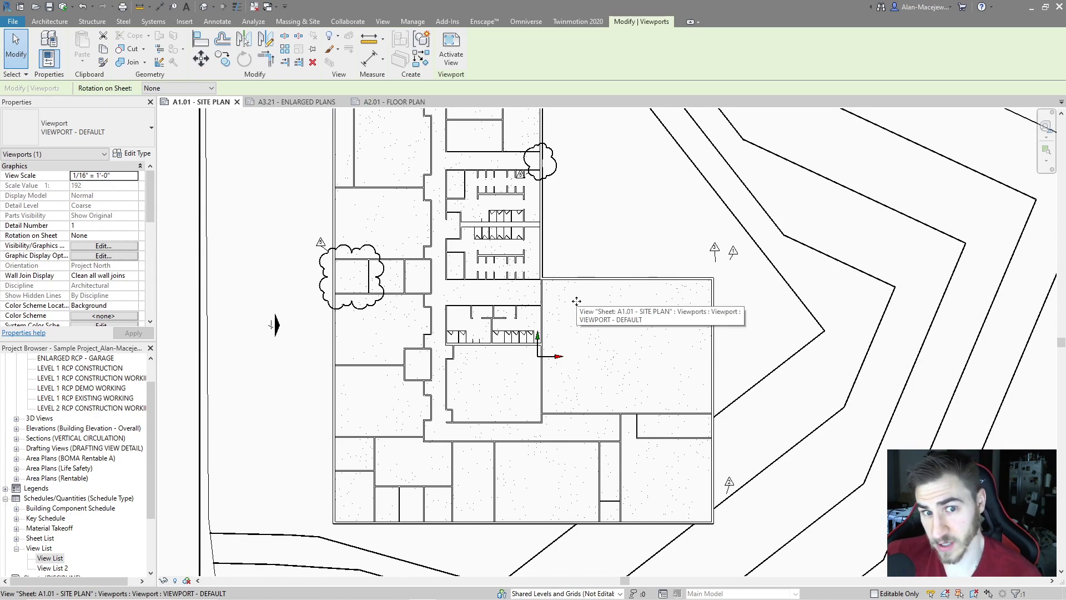
scroll(447, 279, "down", 3)
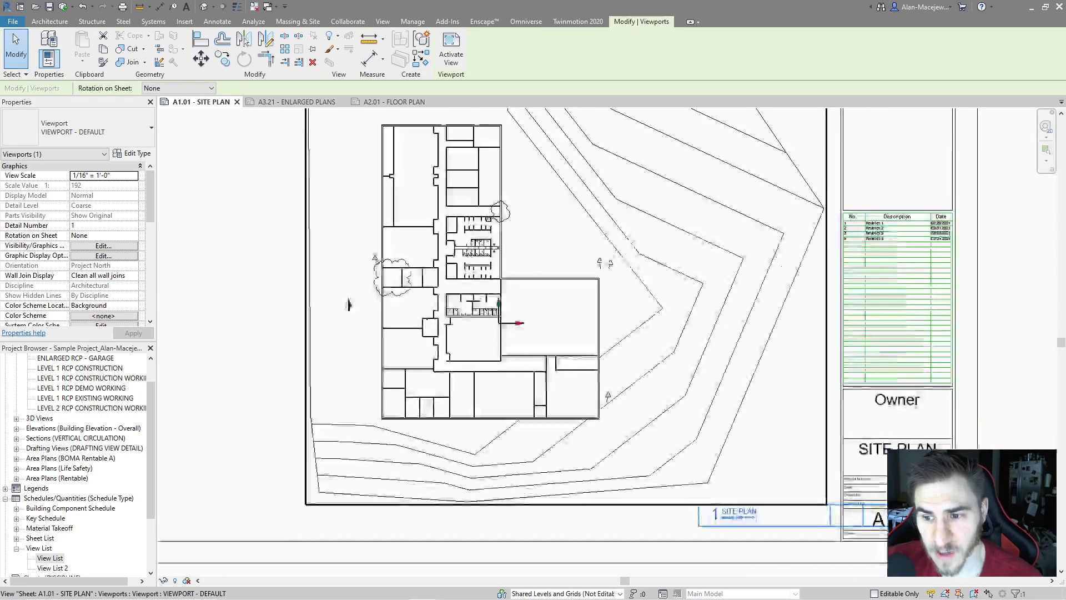
middle_click_drag(558, 243, 542, 271)
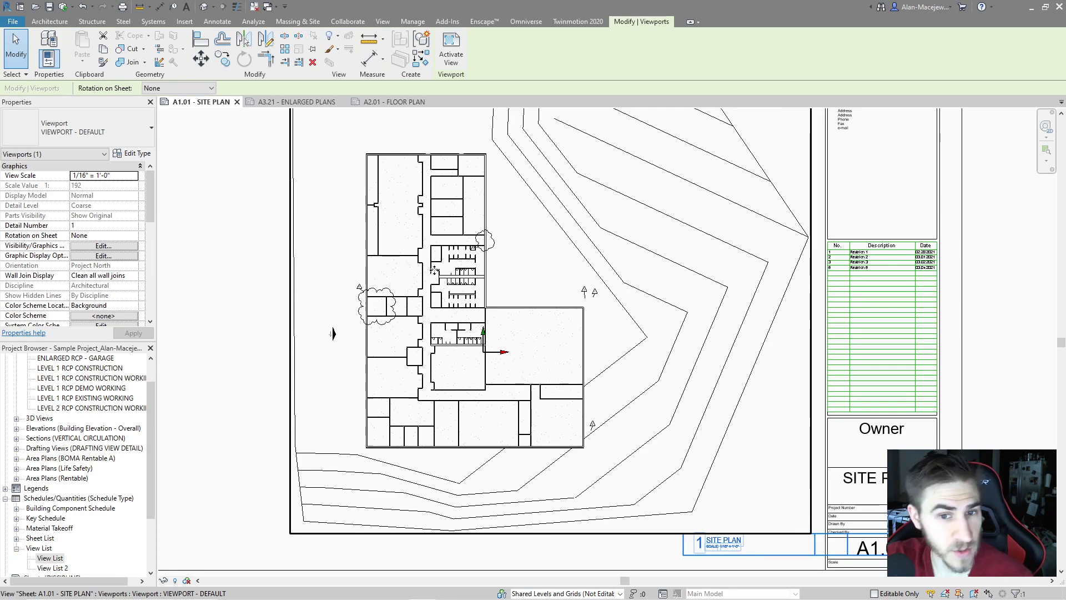
scroll(422, 280, "up", 5)
left_click(209, 331)
scroll(278, 338, "down", 8)
- Deactivate the site plan view and select the revision cloud around the left rooms
double_click(263, 542)
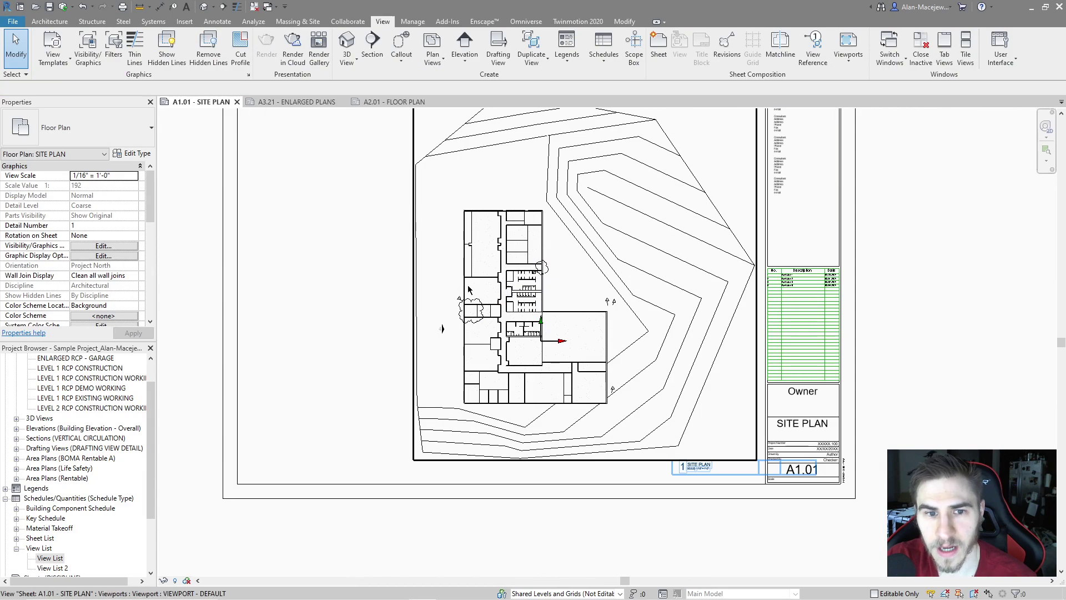
scroll(482, 292, "up", 5)
left_click(480, 333)
scroll(439, 335, "up", 2)
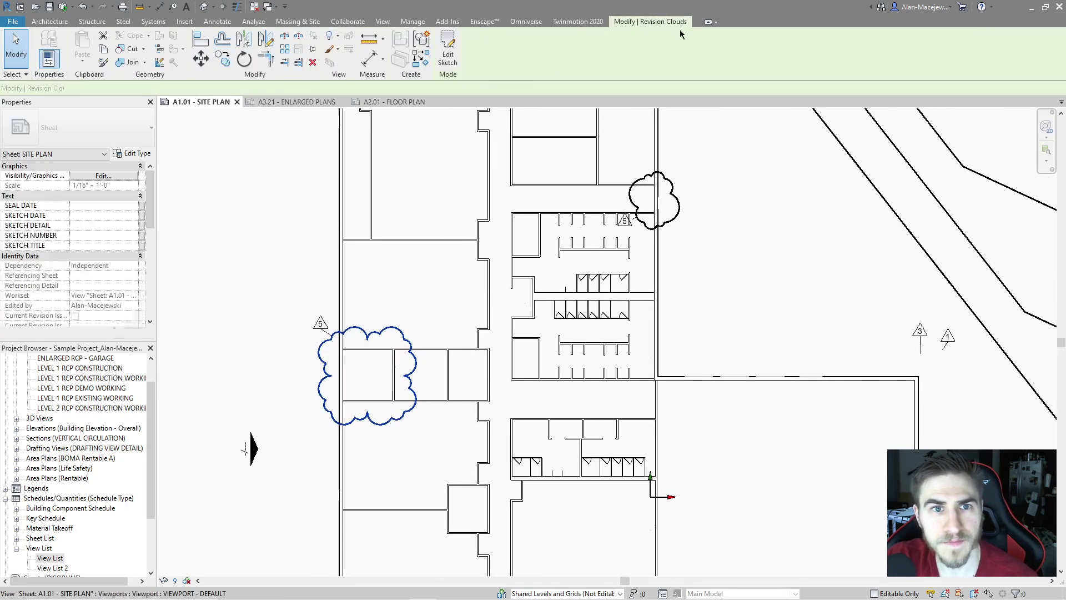
- Override that cloud's line colour to Red by element, then clear the selection
left_click(337, 49)
left_click(358, 68)
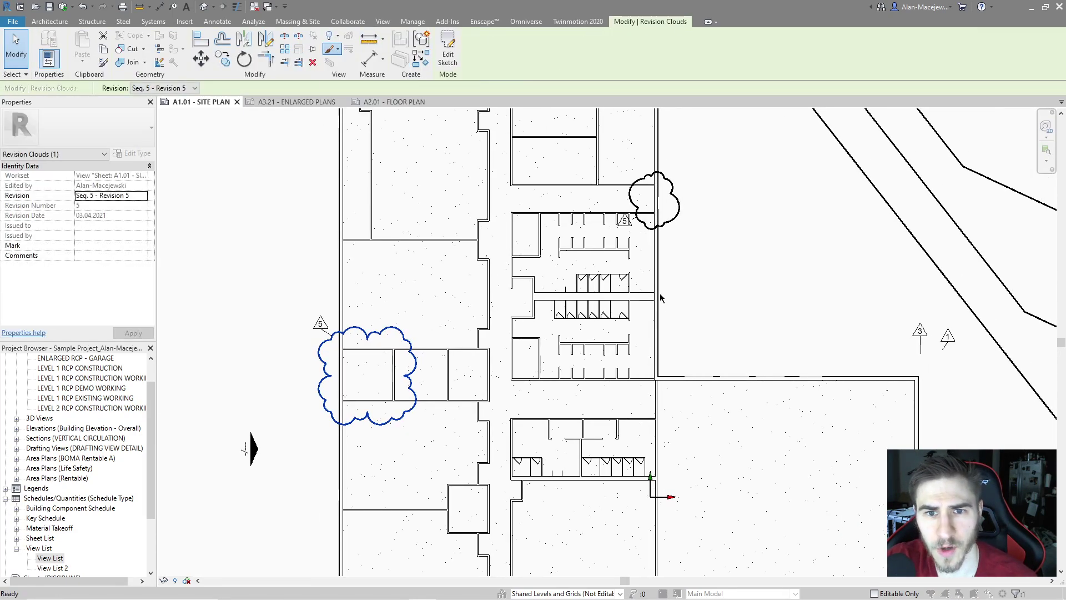
left_click_drag(414, 192, 615, 190)
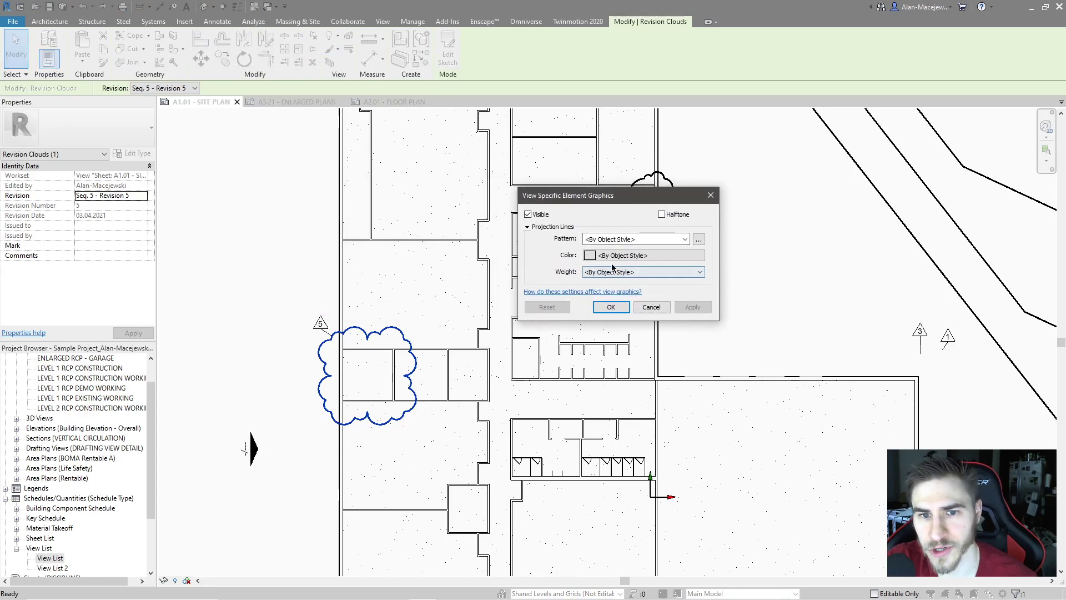
left_click(644, 247)
left_click(502, 191)
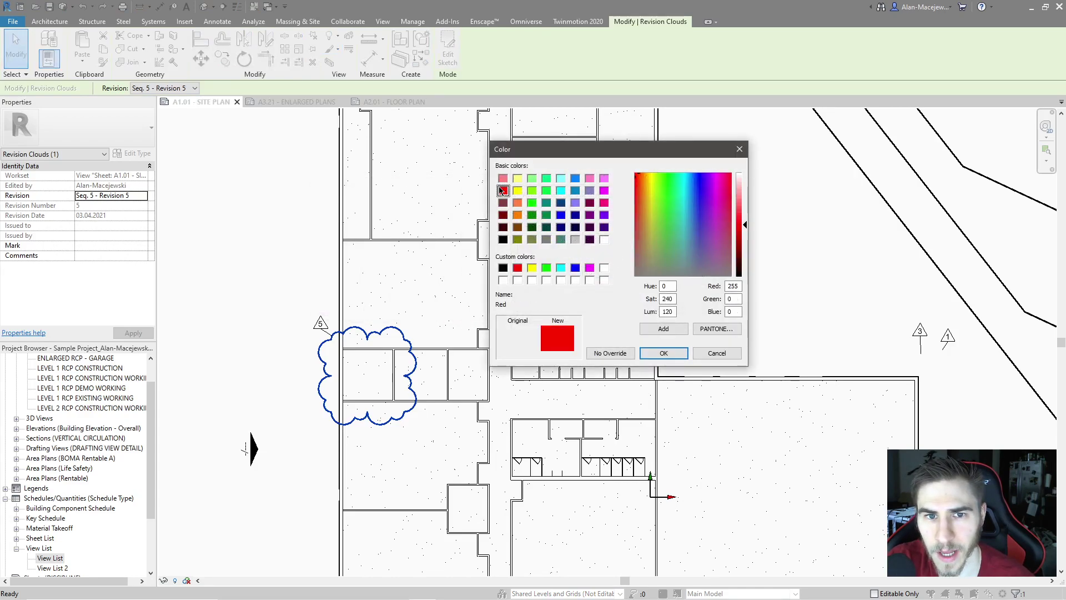
left_click(662, 353)
left_click(626, 313)
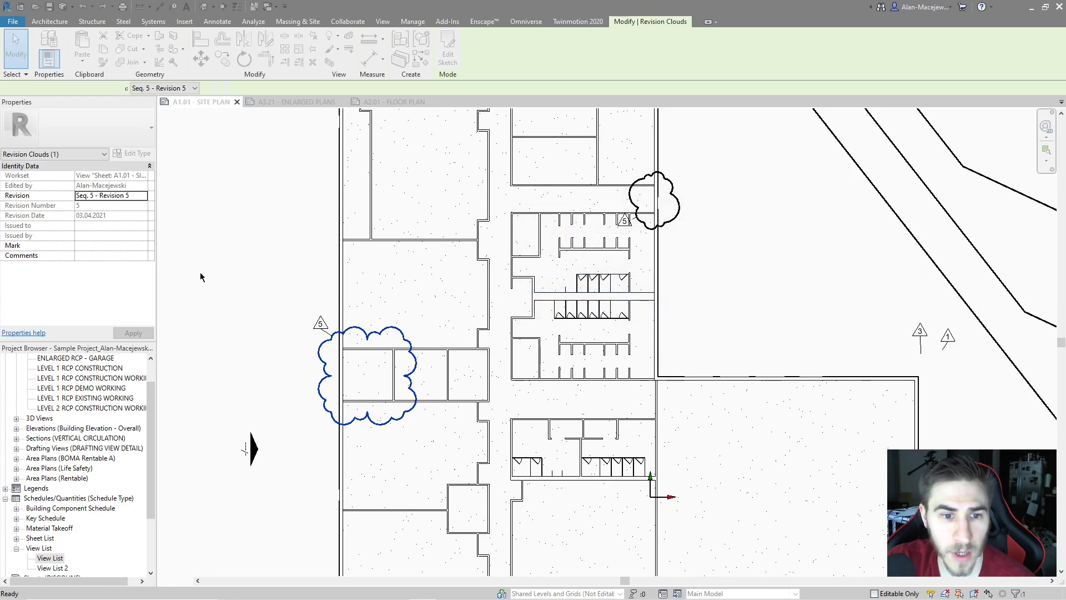
left_click(226, 248)
left_click(345, 226)
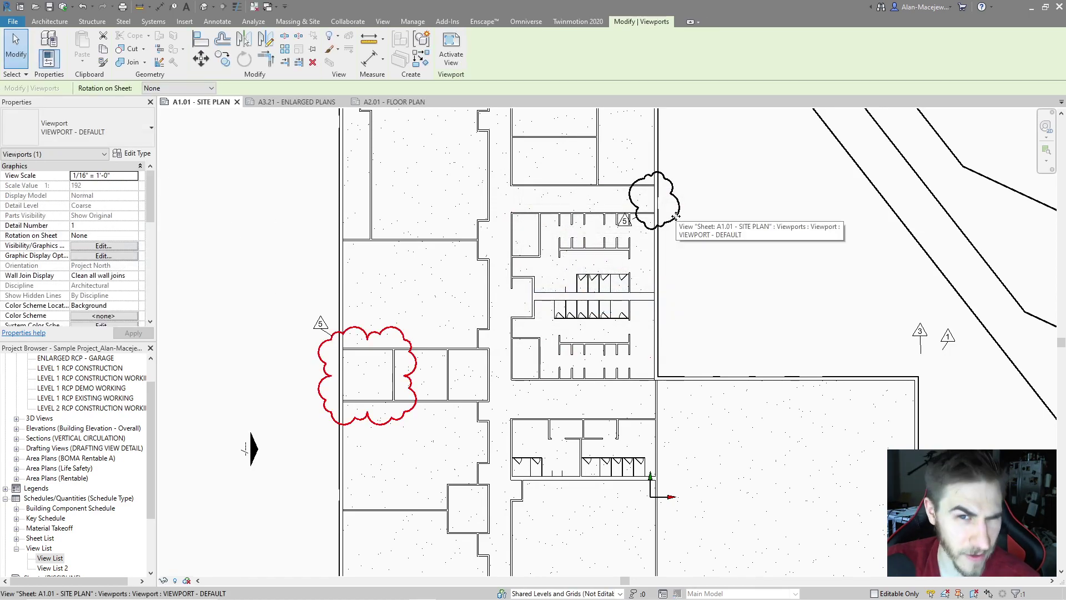
left_click(293, 293)
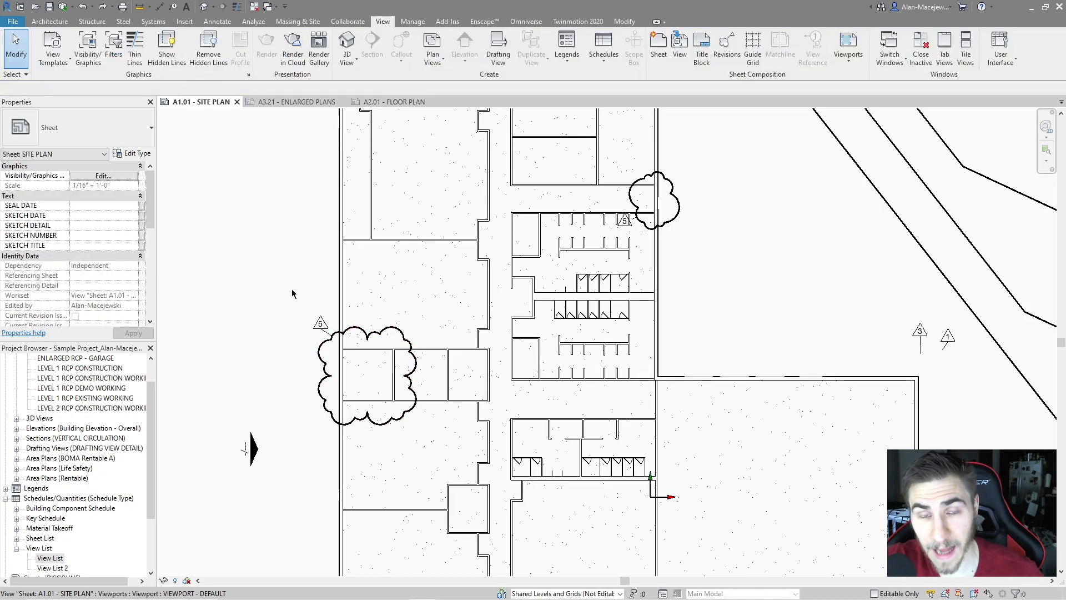
- Open the sheet's Visibility/Graphic Overrides with VG and show Annotation Categories
scroll(409, 270, "down", 4)
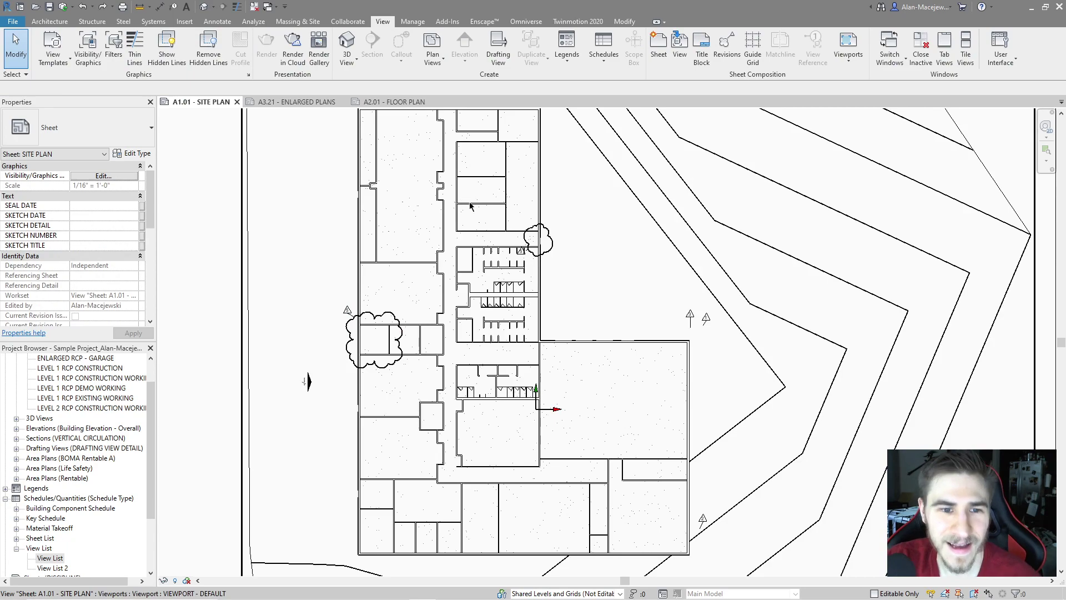
scroll(468, 291, "up", 4)
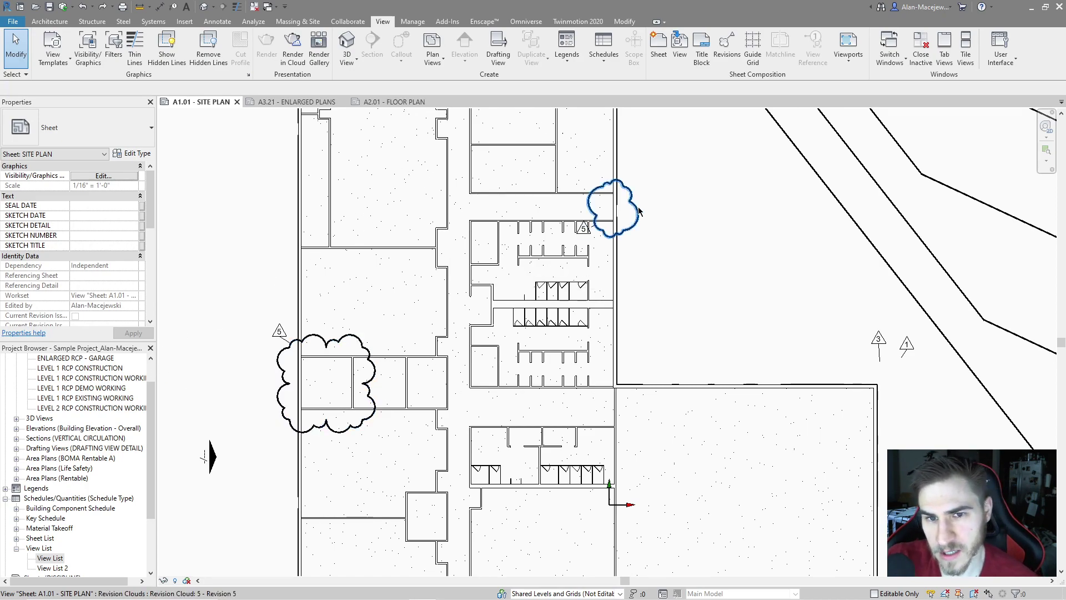
scroll(97, 248, "down", 4)
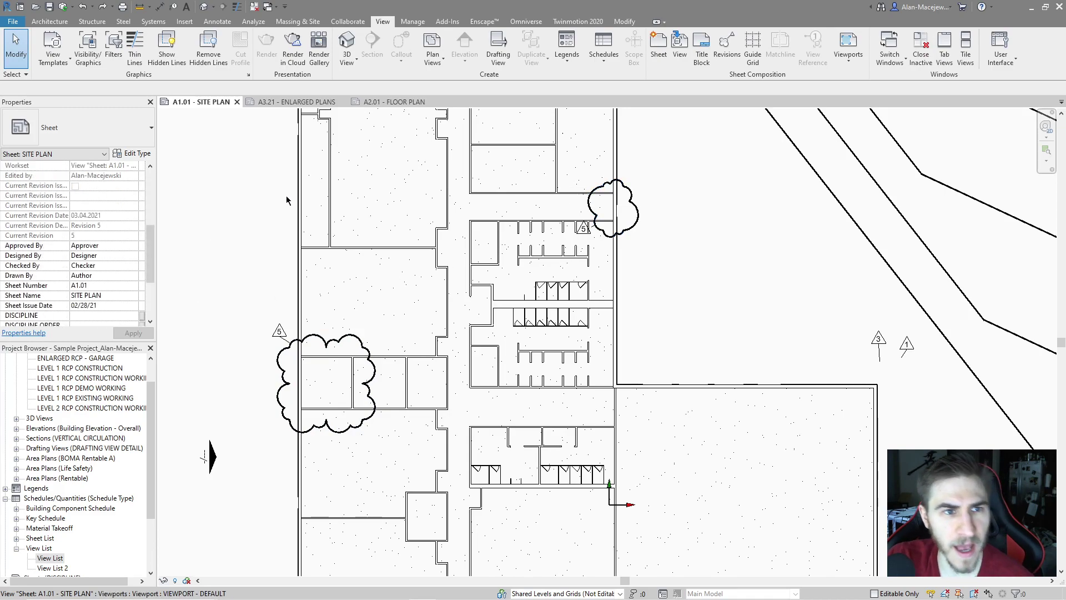
key("v")
key("g")
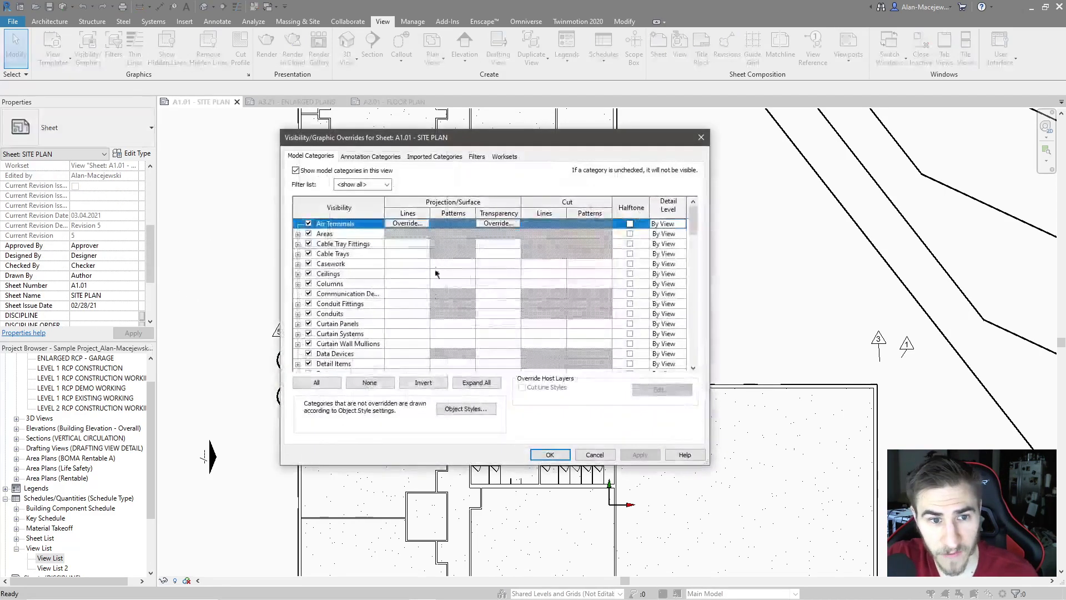
left_click(367, 156)
scroll(350, 278, "down", 10)
left_click(413, 352)
scroll(411, 339, "down", 3)
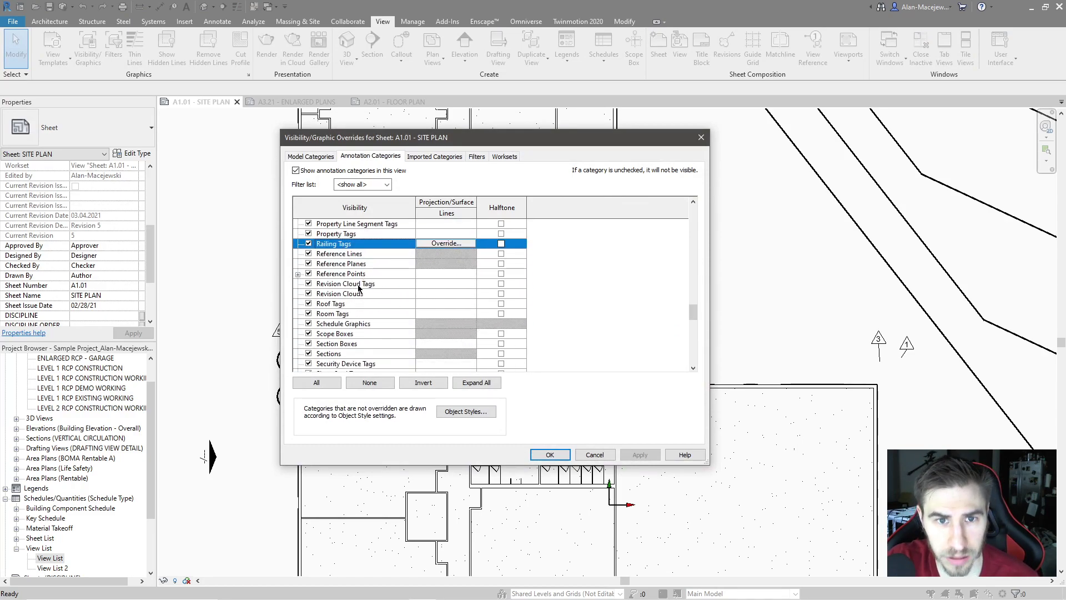
- Override the Revision Clouds category lines to Red and apply to the sheet
left_click(414, 299)
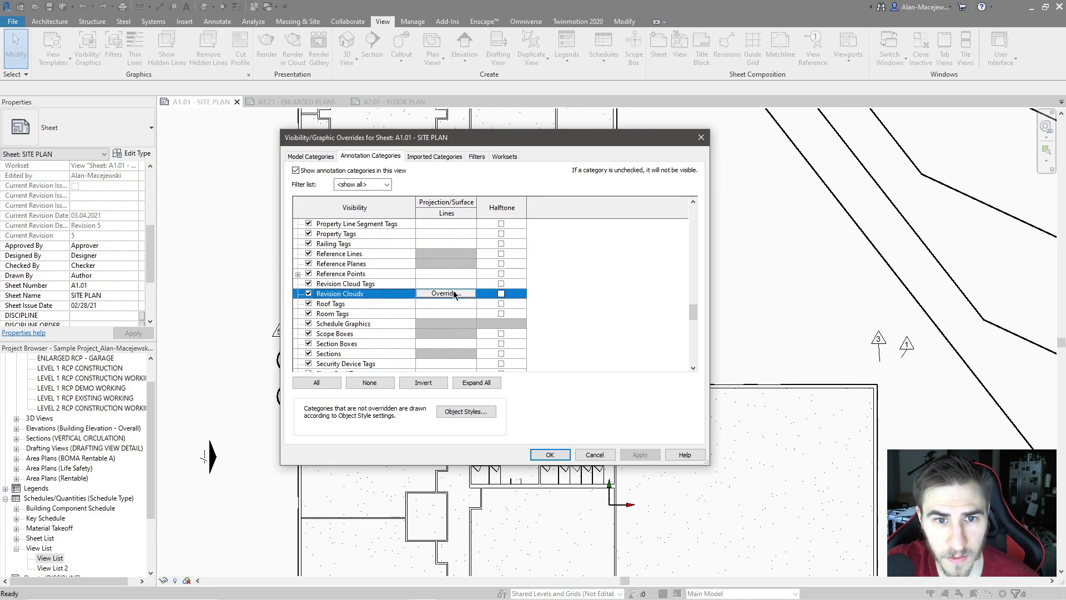
left_click(445, 293)
left_click(513, 301)
left_click(394, 310)
left_click(540, 396)
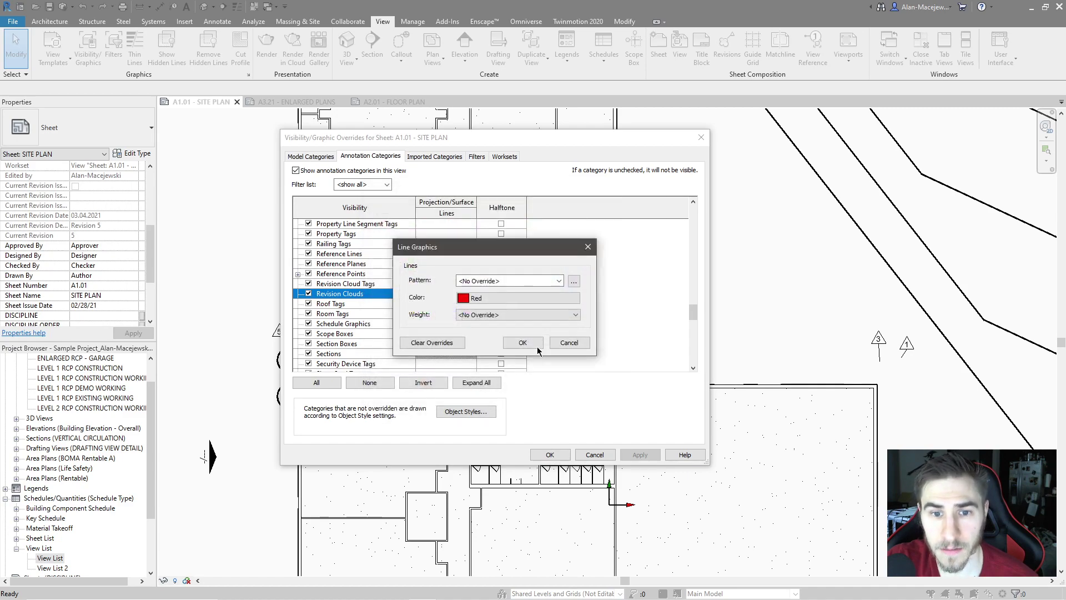
left_click(538, 347)
left_click(549, 454)
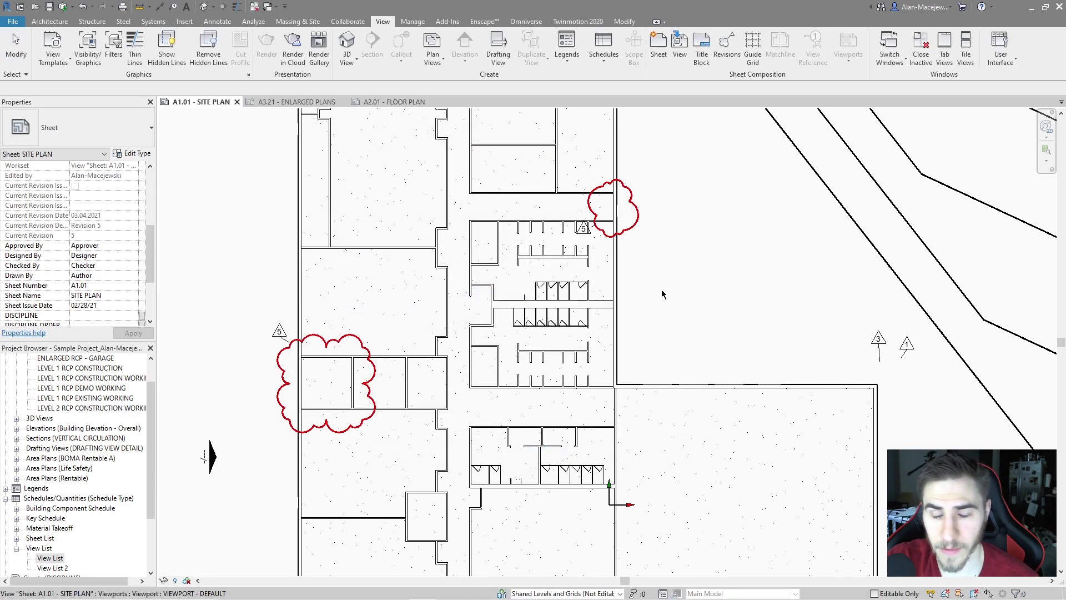
scroll(399, 349, "down", 5)
- Open sheet A2.01 - FLOOR PLAN and select its revision cloud
left_click(388, 102)
middle_click_drag(779, 319, 887, 300)
scroll(887, 300, "down", 3)
middle_click_drag(555, 314, 429, 325)
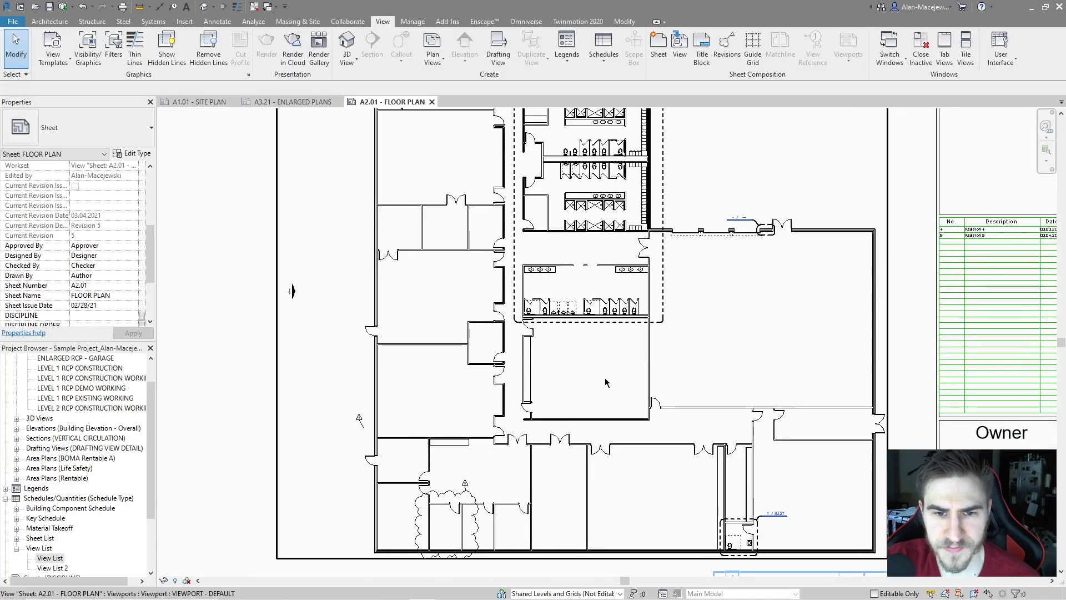
scroll(475, 496, "up", 5)
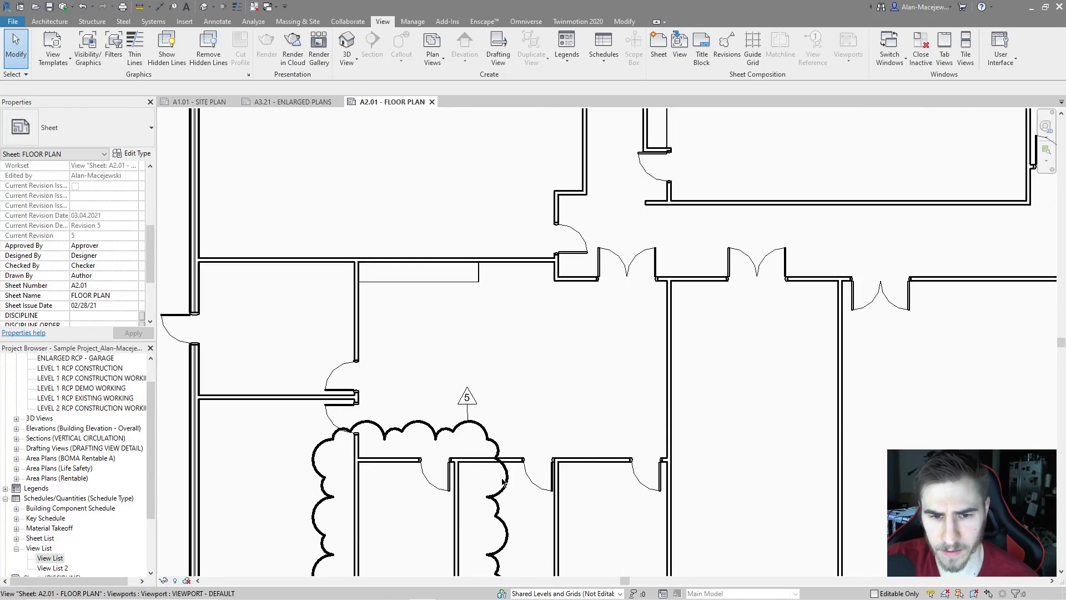
left_click(503, 481)
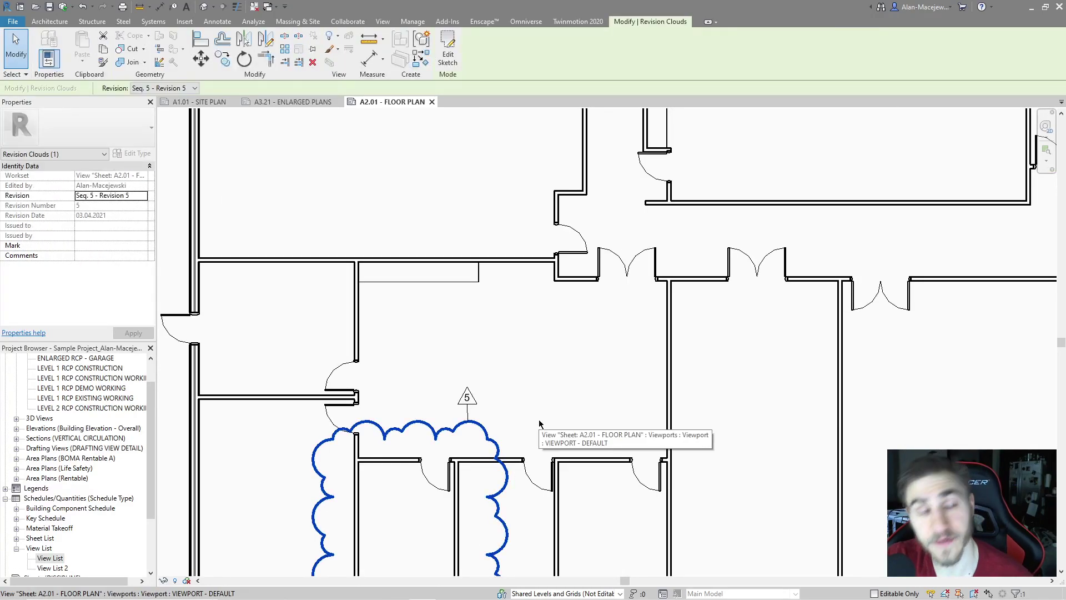
scroll(342, 545, "down", 1)
scroll(342, 545, "down", 3)
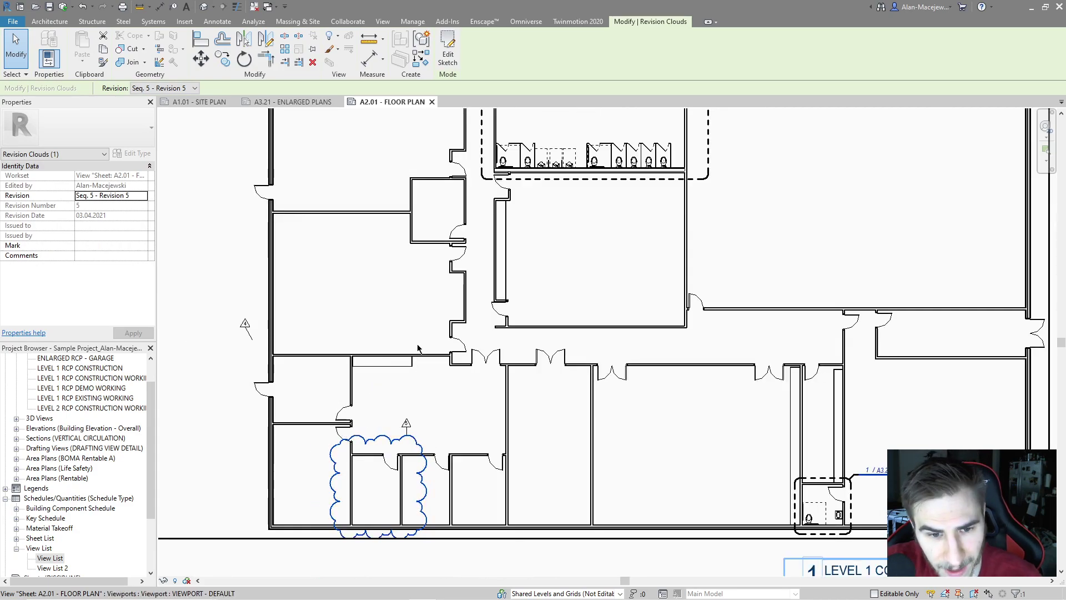
scroll(418, 348, "down", 2)
scroll(262, 140, "down", 2)
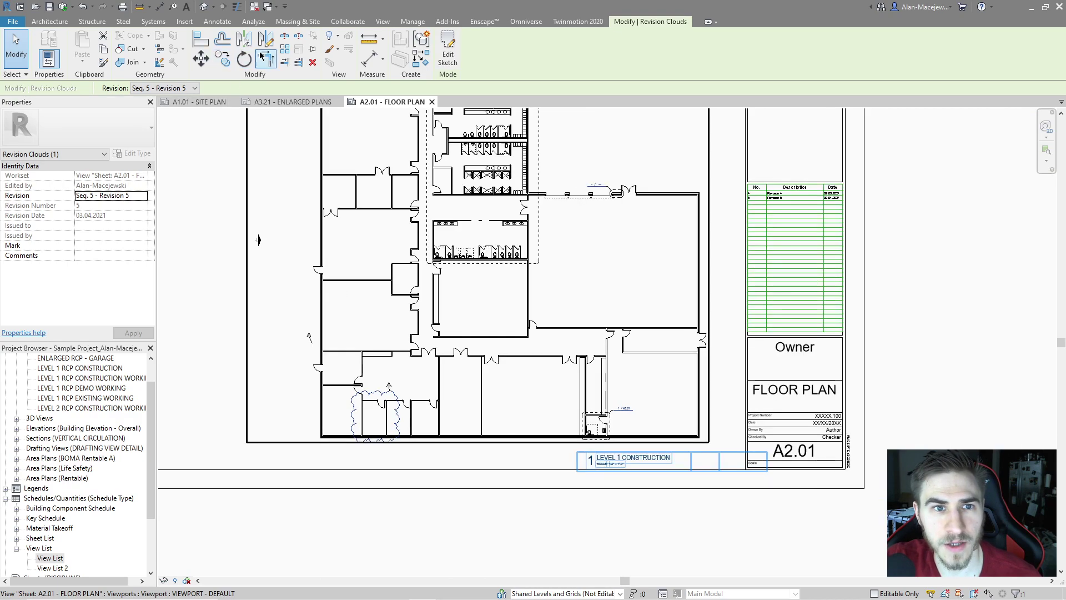
- Return to sheet A1.01 - SITE PLAN and clear the selection
left_click(202, 101)
scroll(559, 340, "up", 4)
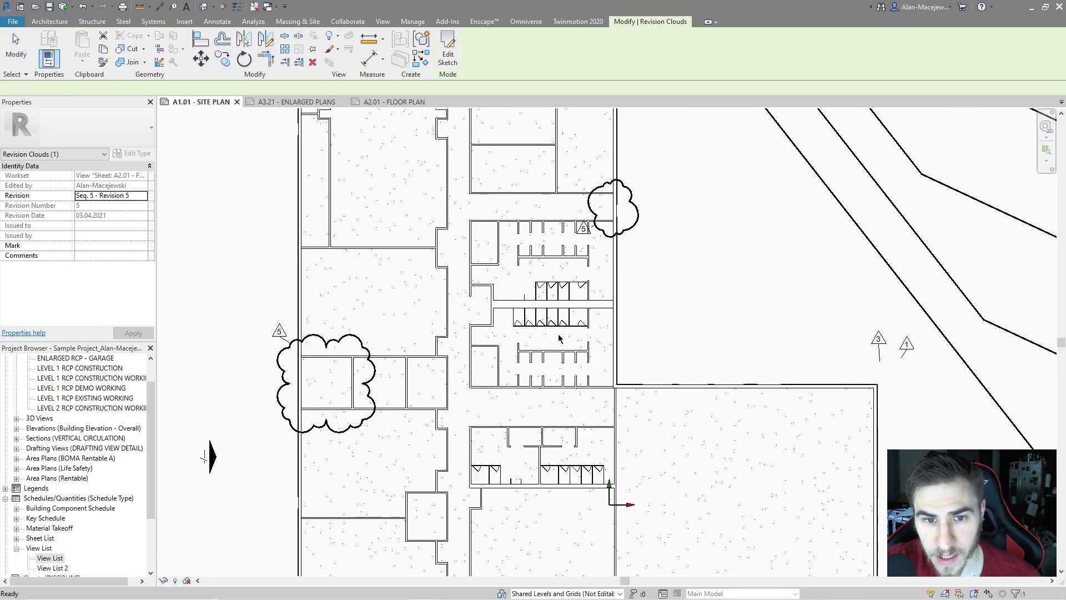
key("Escape")
scroll(333, 396, "up", 2)
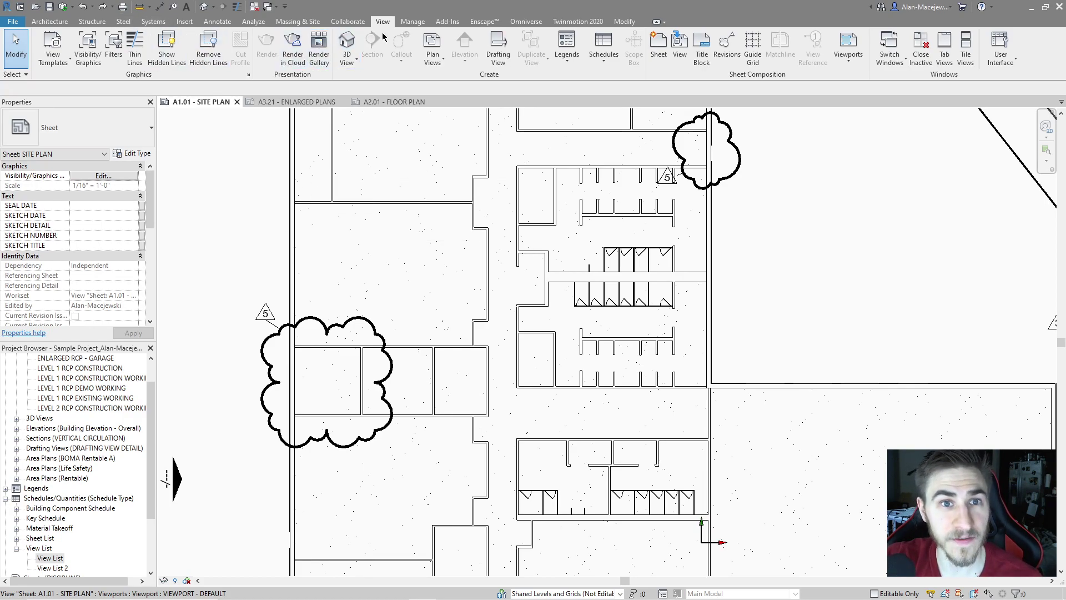
- Open Object Styles from the Manage tab and close it unchanged
left_click(412, 21)
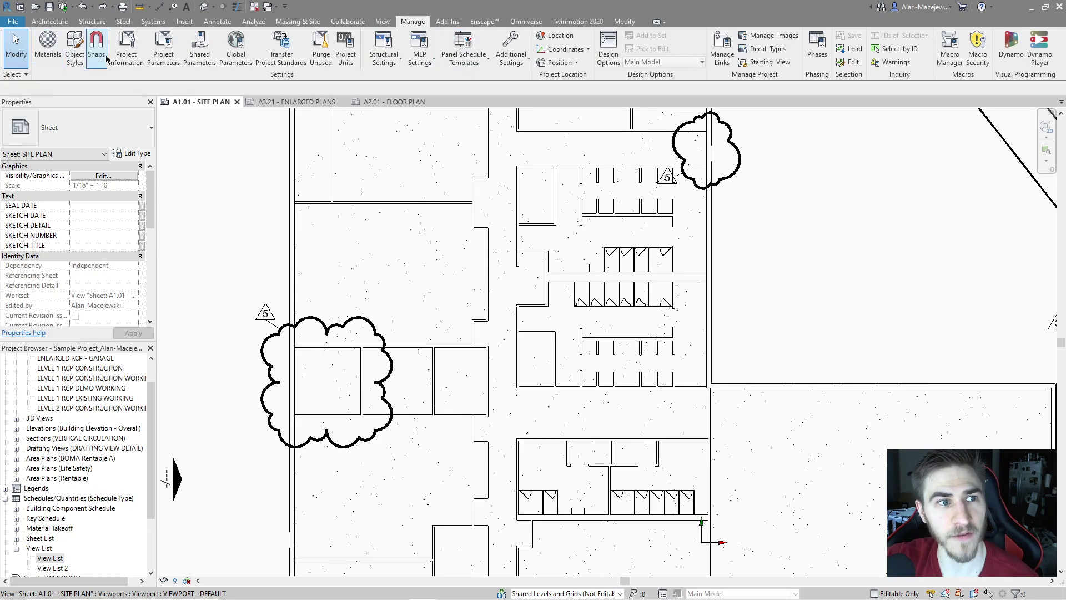
left_click(85, 48)
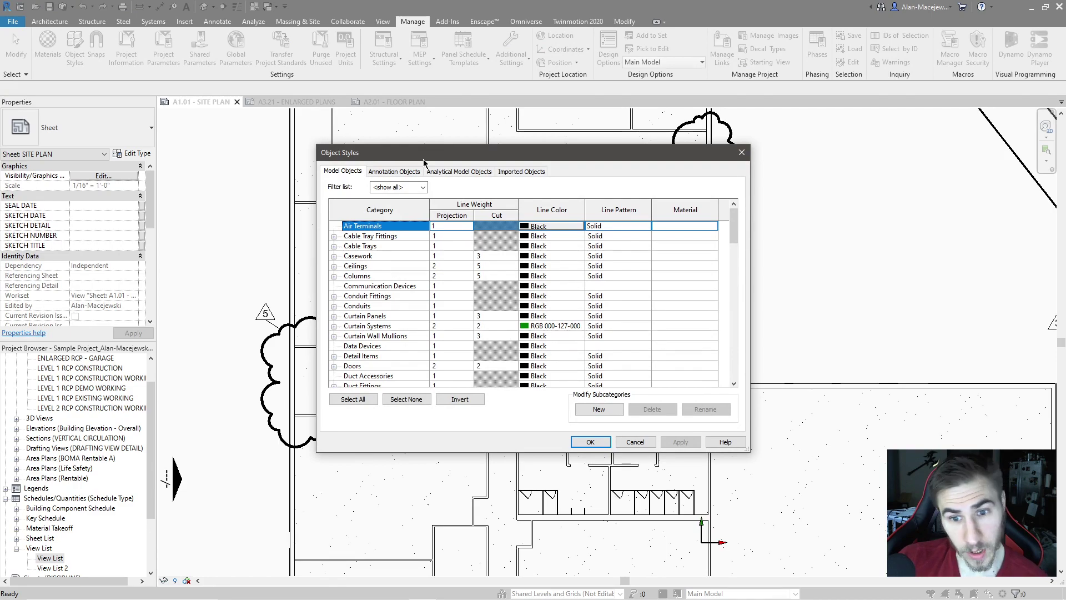
left_click(741, 152)
- Reach Object Styles through the VG overrides dialog and browse the model categories
key("v")
key("g")
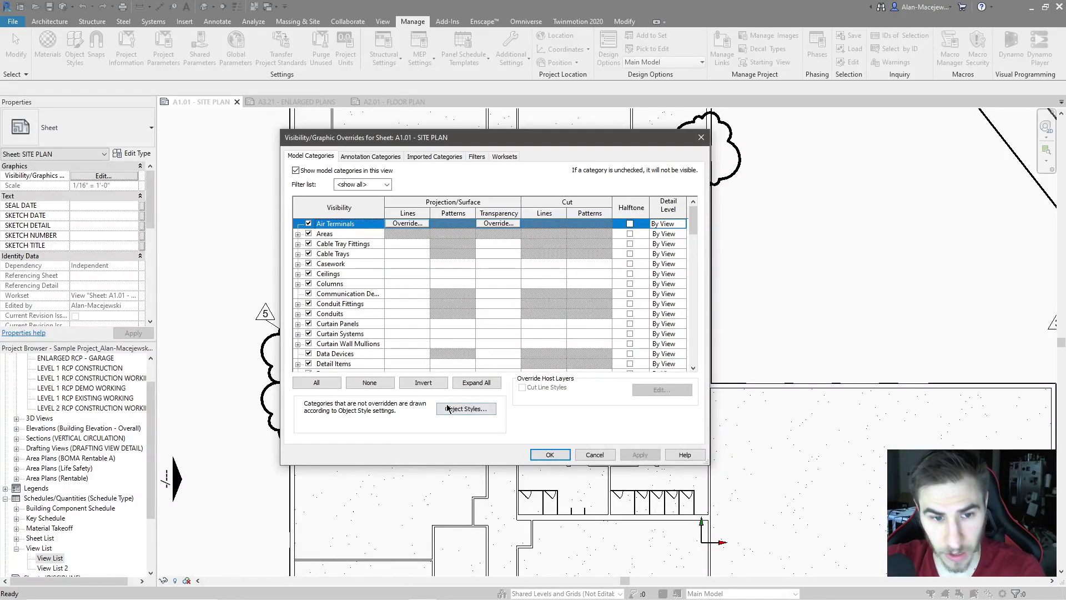
left_click(465, 409)
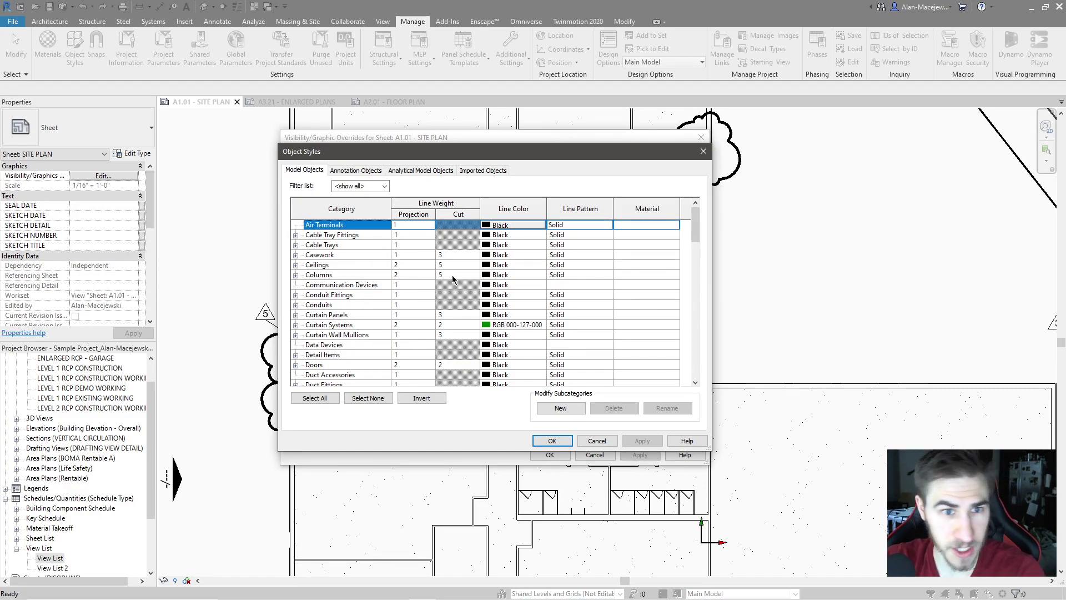
scroll(430, 245, "down", 2)
scroll(431, 245, "down", 12)
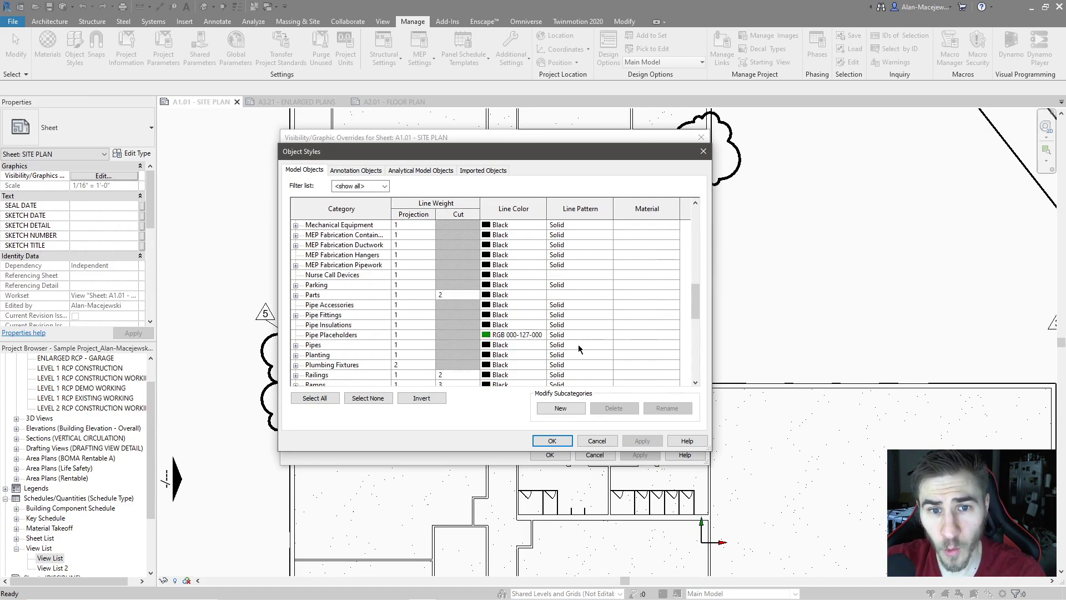
scroll(395, 284, "down", 7)
scroll(414, 311, "up", 3)
scroll(428, 314, "down", 3)
scroll(428, 314, "up", 1)
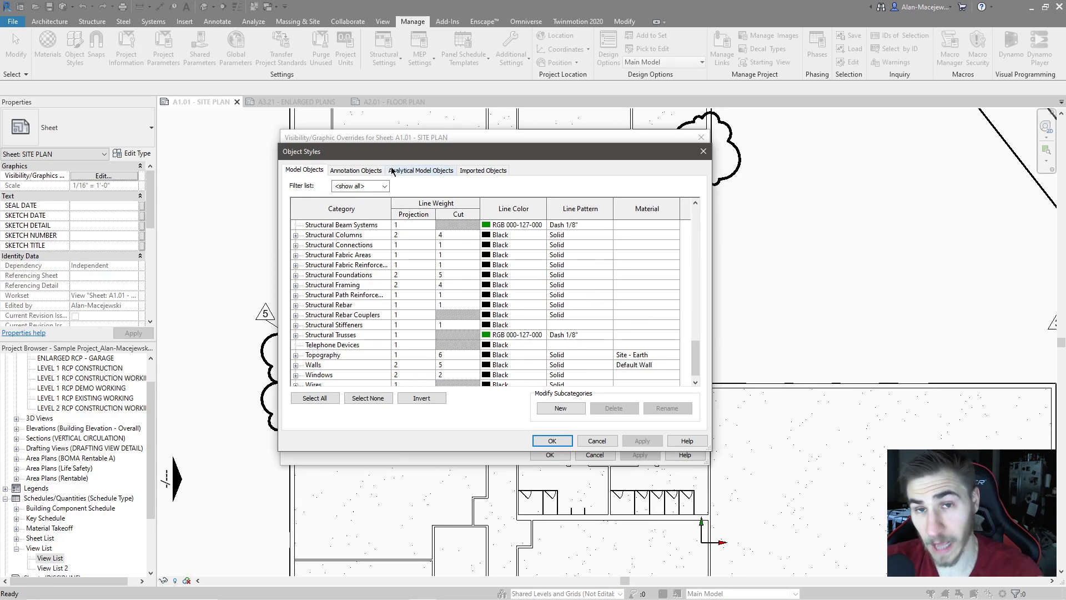
- Under Annotation Objects, set the Revision Clouds line colour to Red
left_click(366, 171)
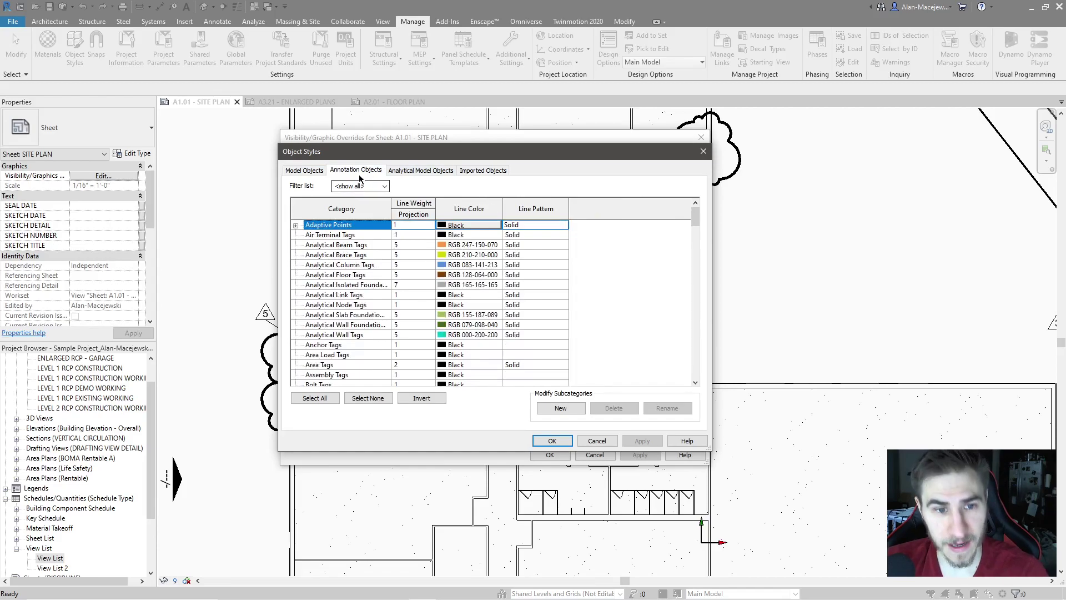
left_click(312, 307)
key("r")
scroll(397, 340, "down", 1)
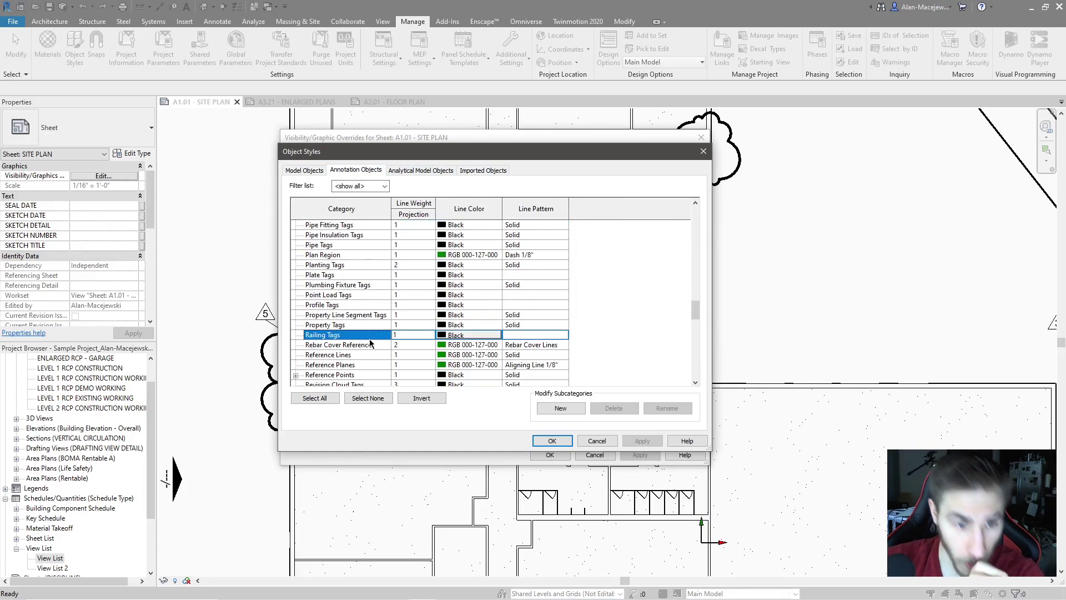
scroll(382, 332, "down", 1)
scroll(412, 286, "down", 1)
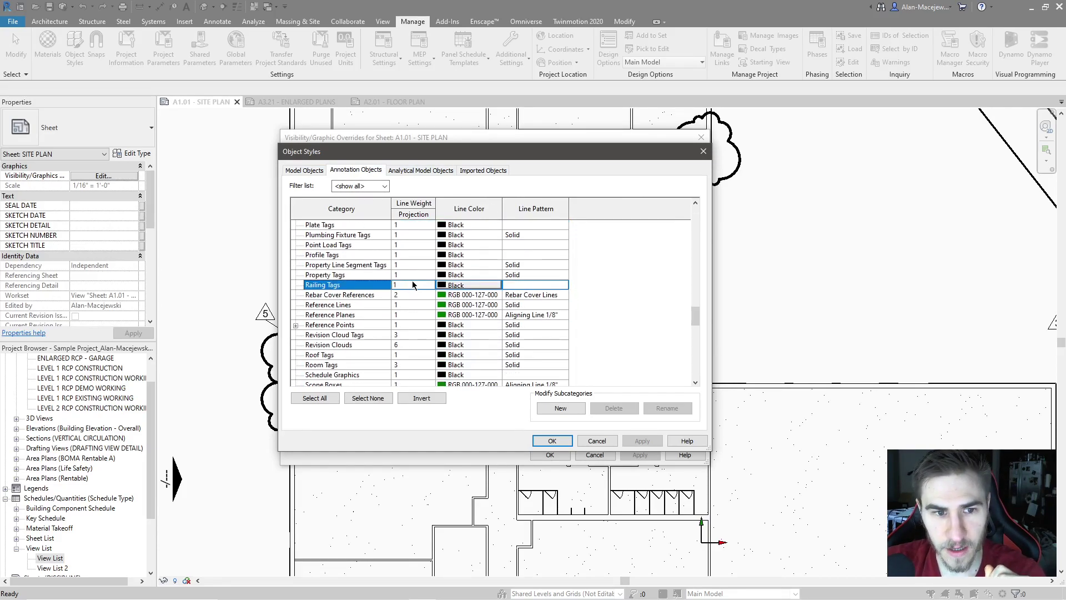
left_click(343, 347)
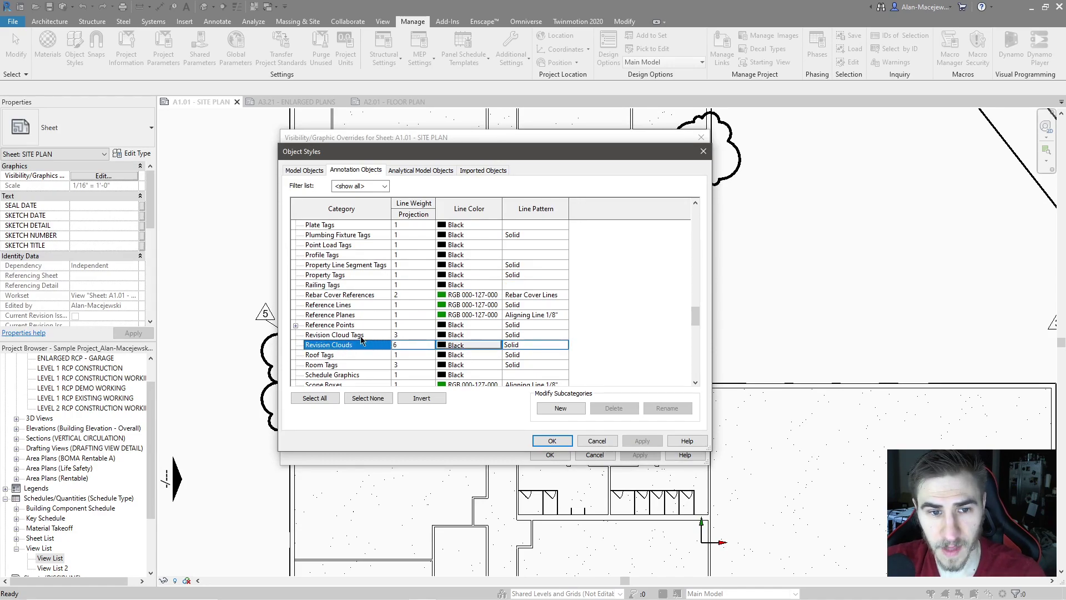
left_click(358, 335)
left_click(487, 347)
left_click(487, 348)
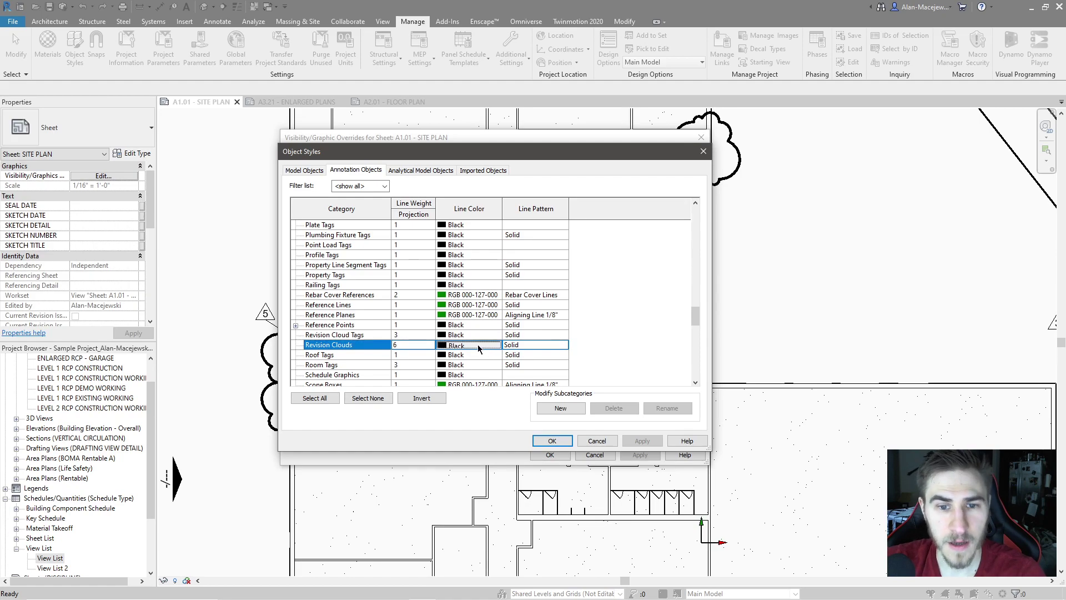
left_click(379, 234)
left_click(539, 395)
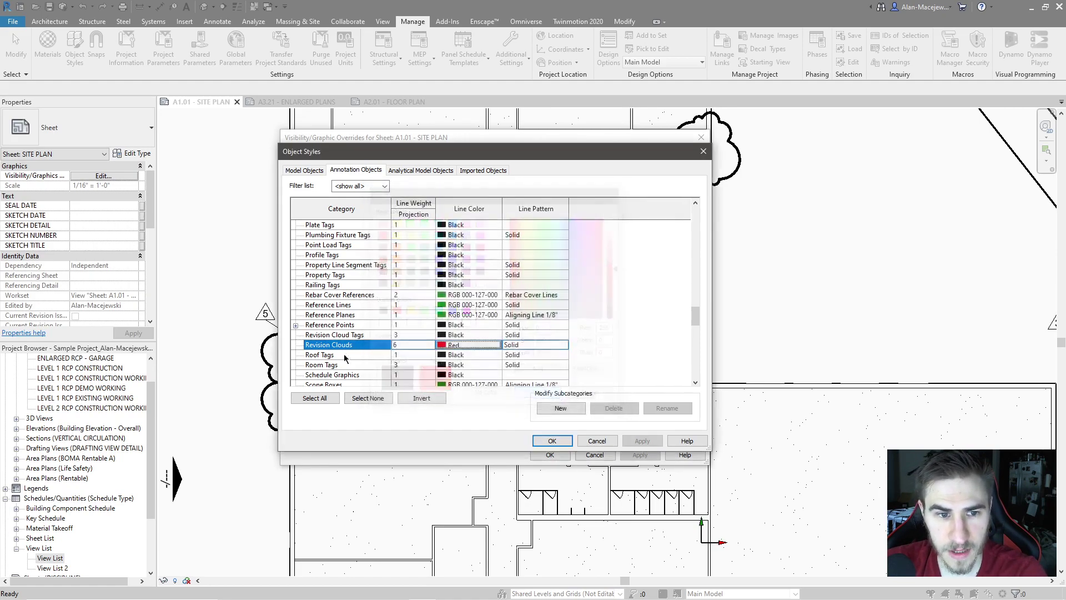
- Set Revision Cloud Tags line colour to Red and OK both dialogs
left_click(481, 333)
left_click(480, 333)
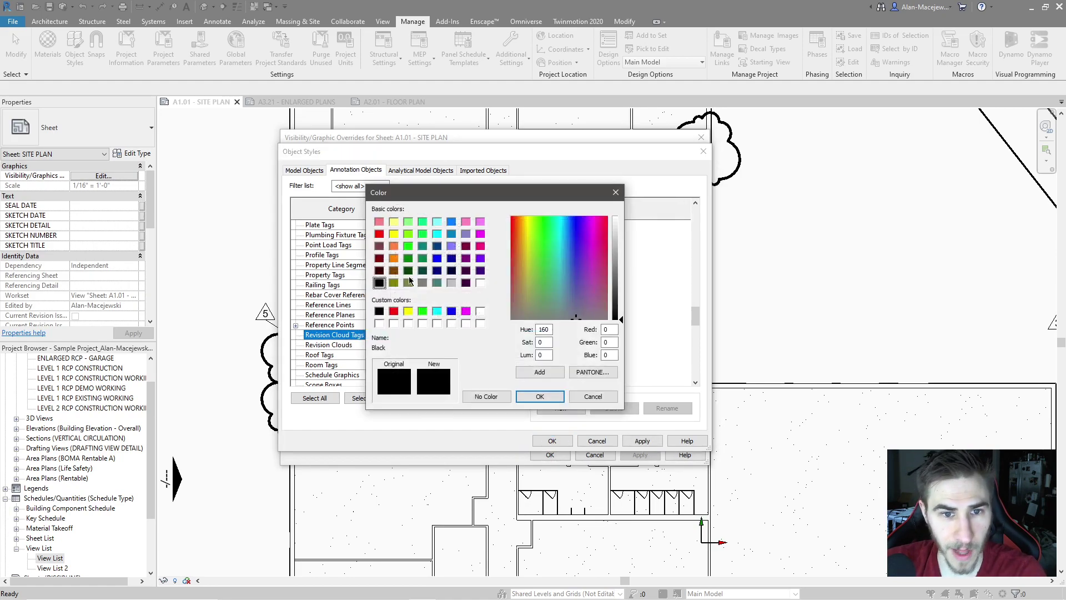
left_click(380, 234)
left_click(540, 396)
left_click(552, 440)
left_click(550, 454)
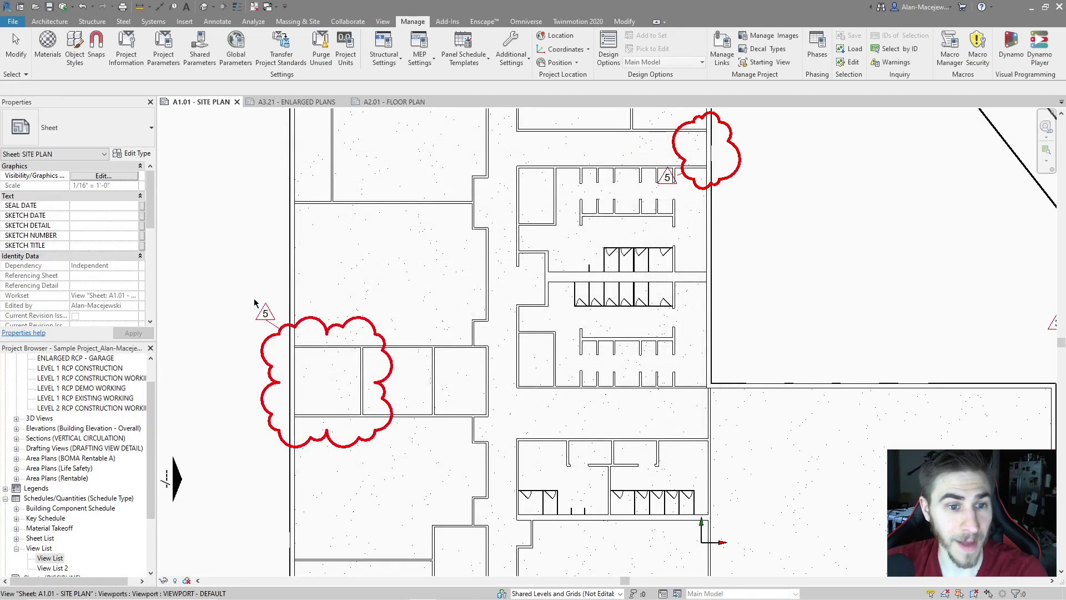
- On sheet A2.01 - FLOOR PLAN, select the revision cloud and its tag 5
scroll(255, 303, "up", 2)
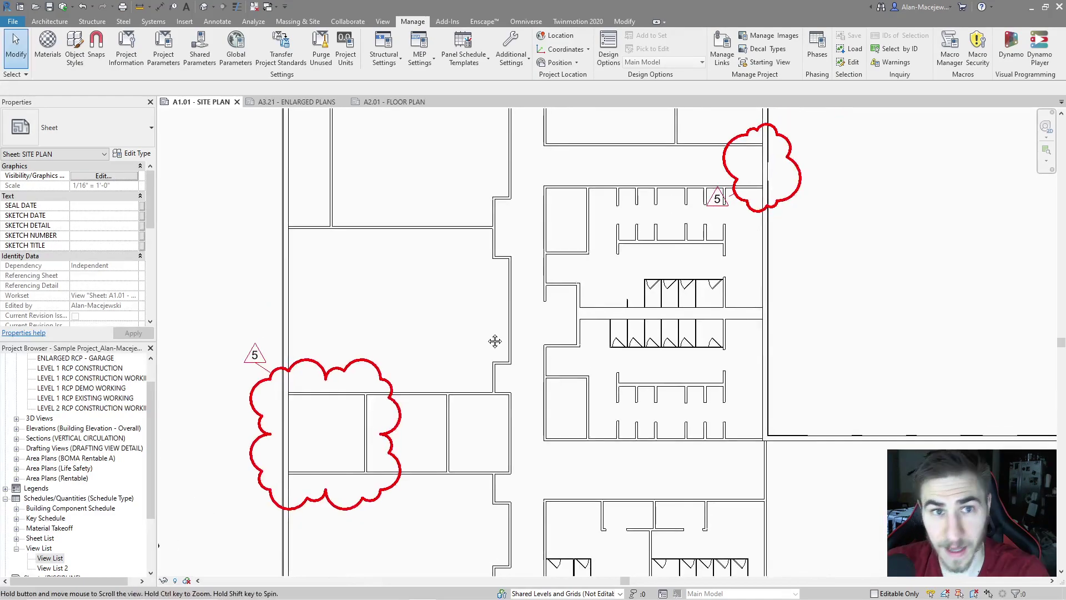
left_click(392, 102)
scroll(368, 391, "up", 5)
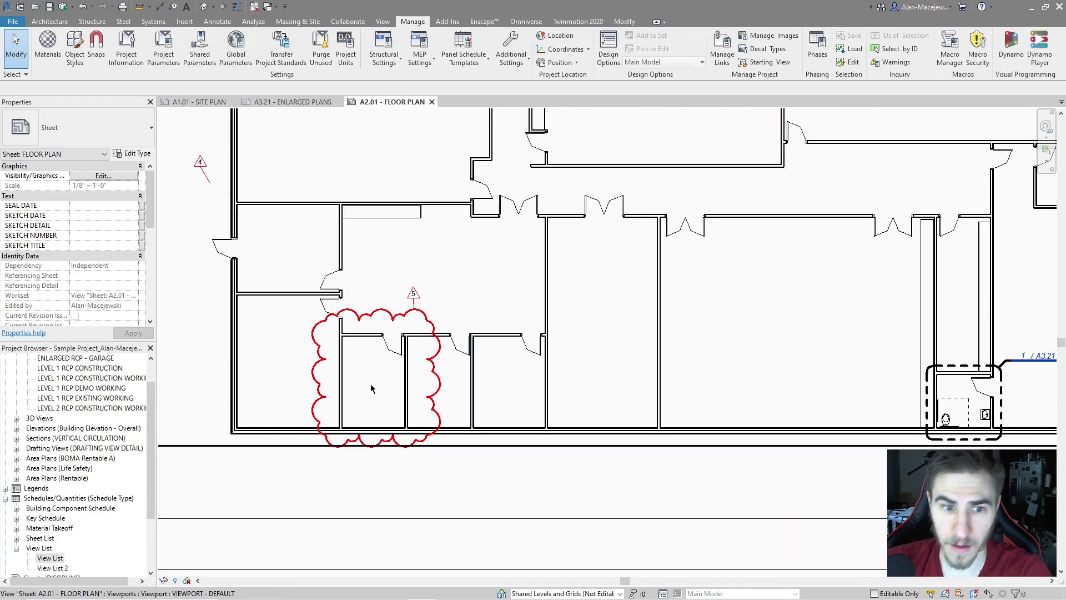
scroll(418, 340, "up", 2)
left_click(409, 313)
scroll(477, 333, "down", 4)
scroll(484, 357, "up", 5)
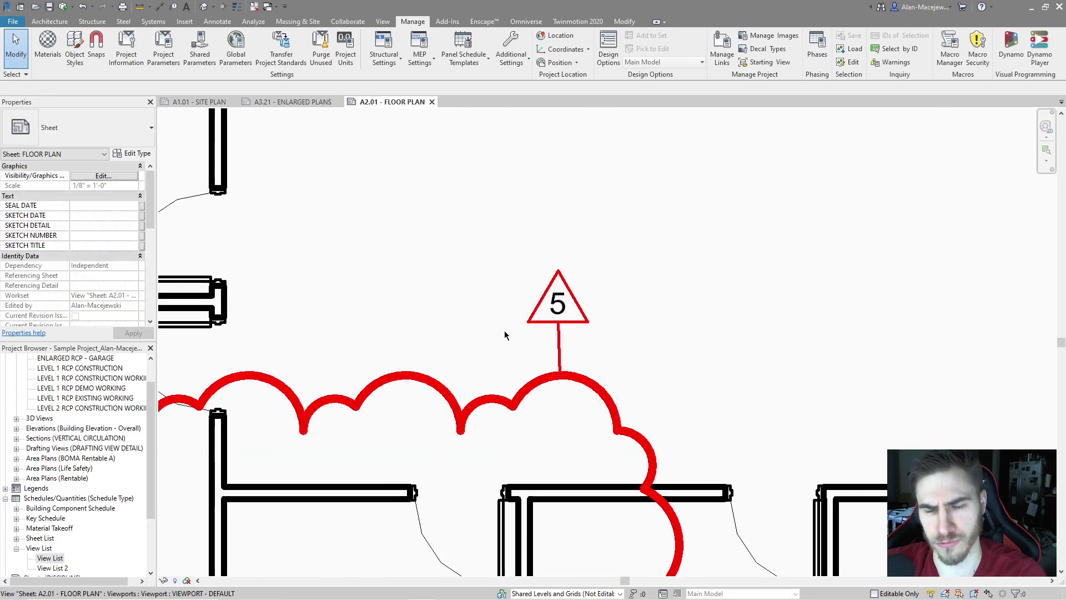
left_click(574, 322)
scroll(575, 322, "down", 3)
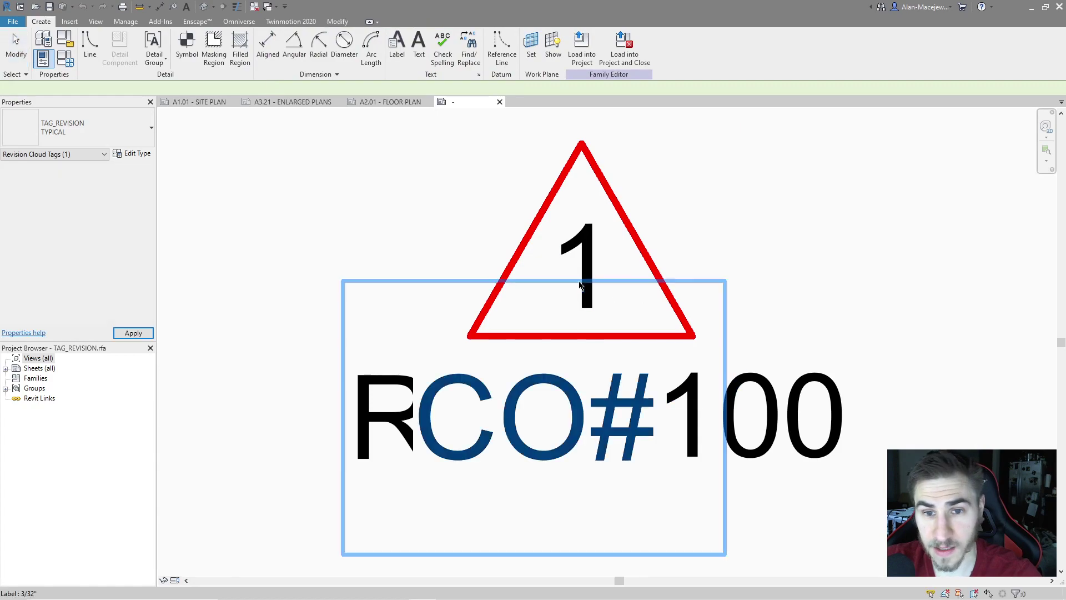
- Set the revision number label's type colour to red in the tag family
left_click(592, 266)
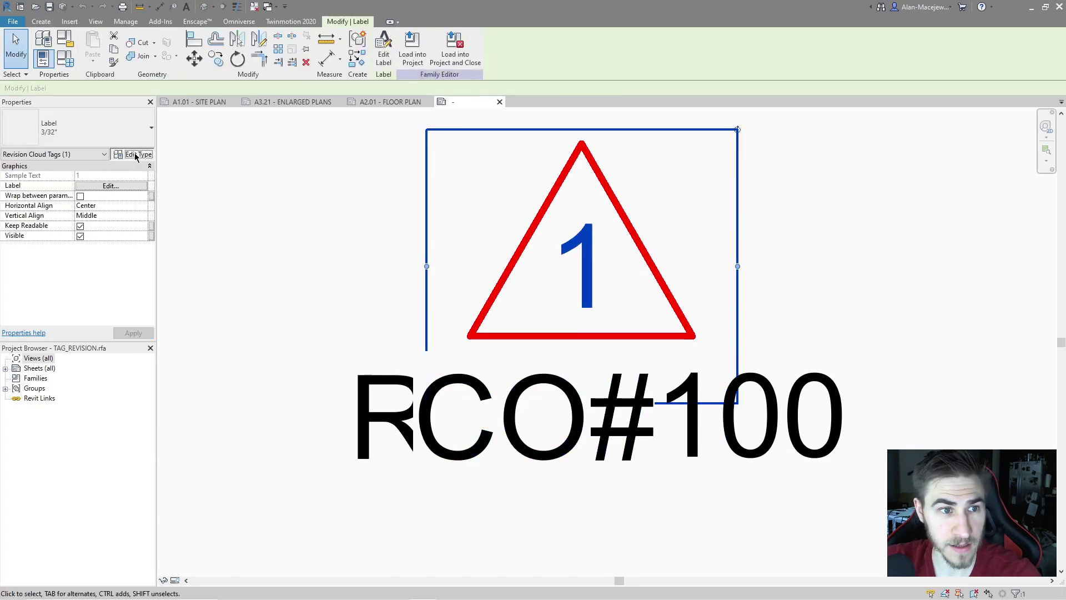
left_click(135, 154)
left_click(448, 245)
left_click(319, 236)
left_click(481, 397)
left_click(644, 454)
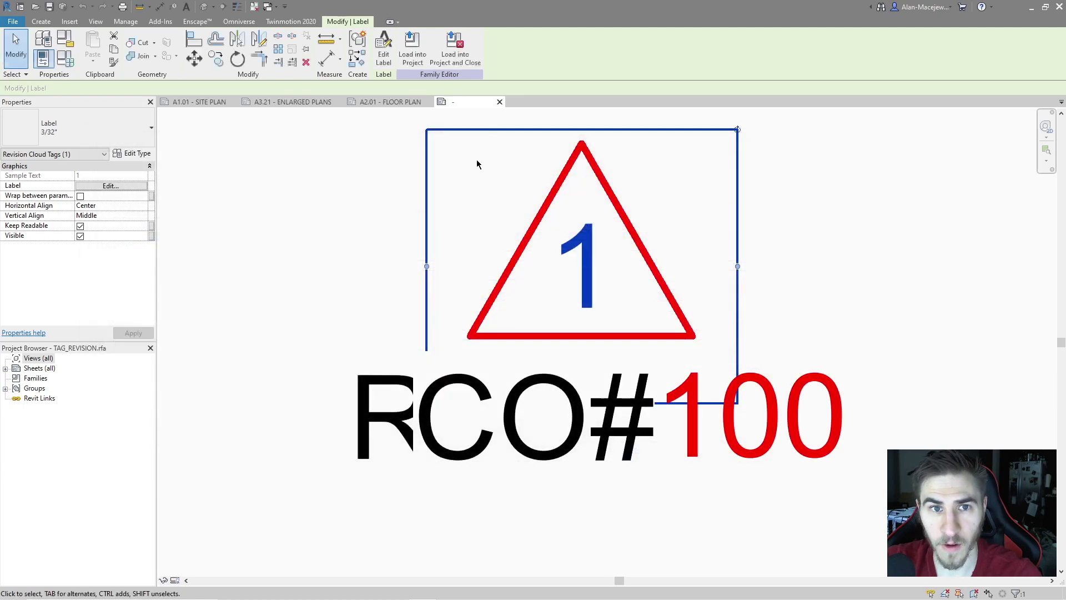
- Load TAG_REVISION into the project without saving, overwriting the existing version
left_click(459, 63)
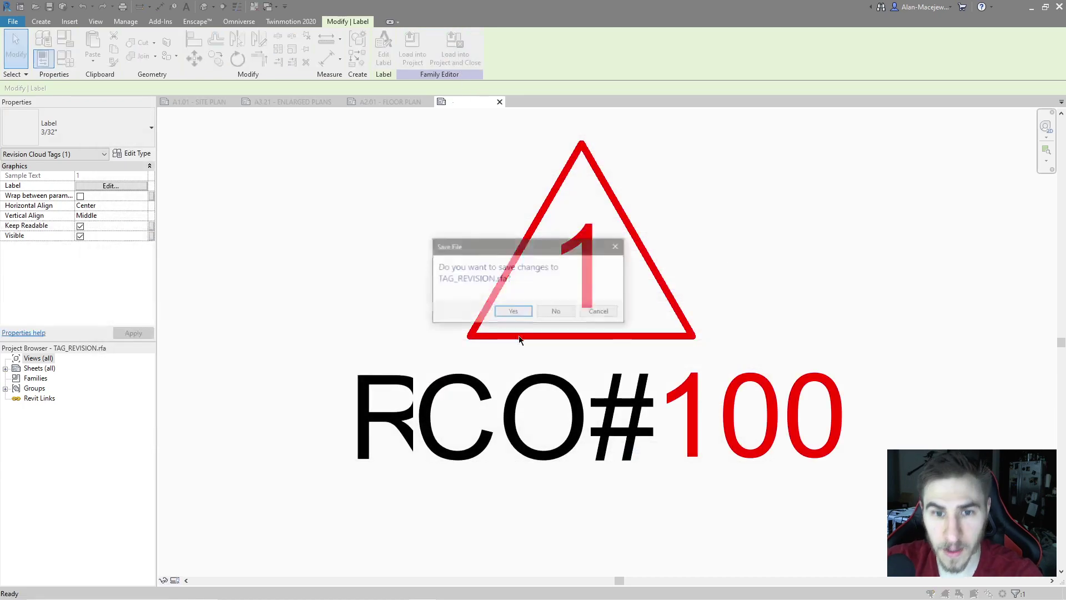
left_click(556, 312)
left_click(491, 274)
left_click(559, 316)
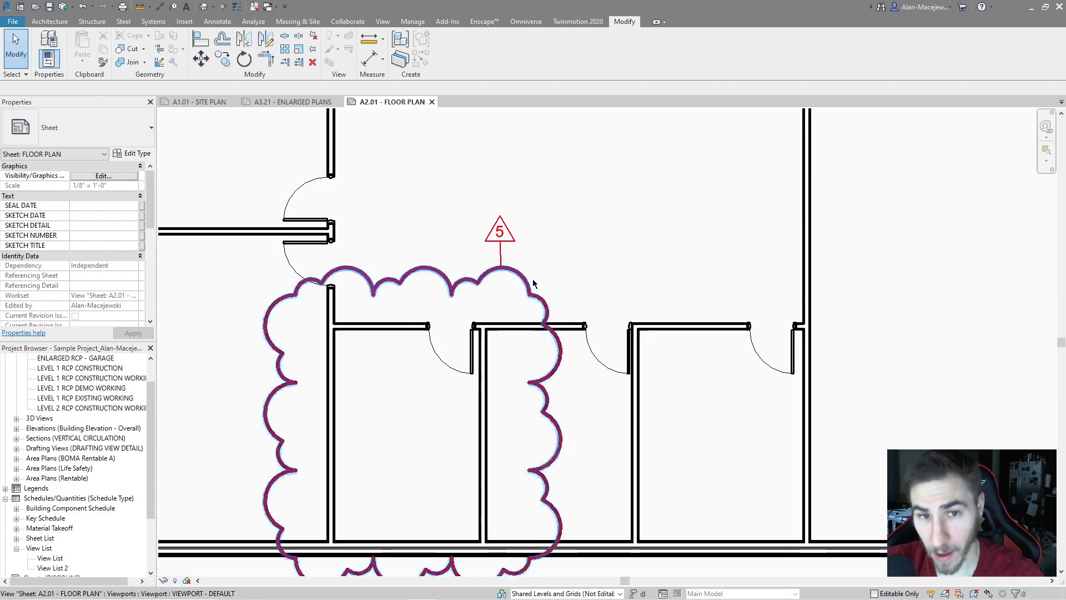
- Return from sheet A2.01 to A1.01 - SITE PLAN and frame its red revision clouds and schedule
scroll(477, 413, "down", 5)
middle_click_drag(574, 385, 347, 324)
scroll(344, 324, "down", 2)
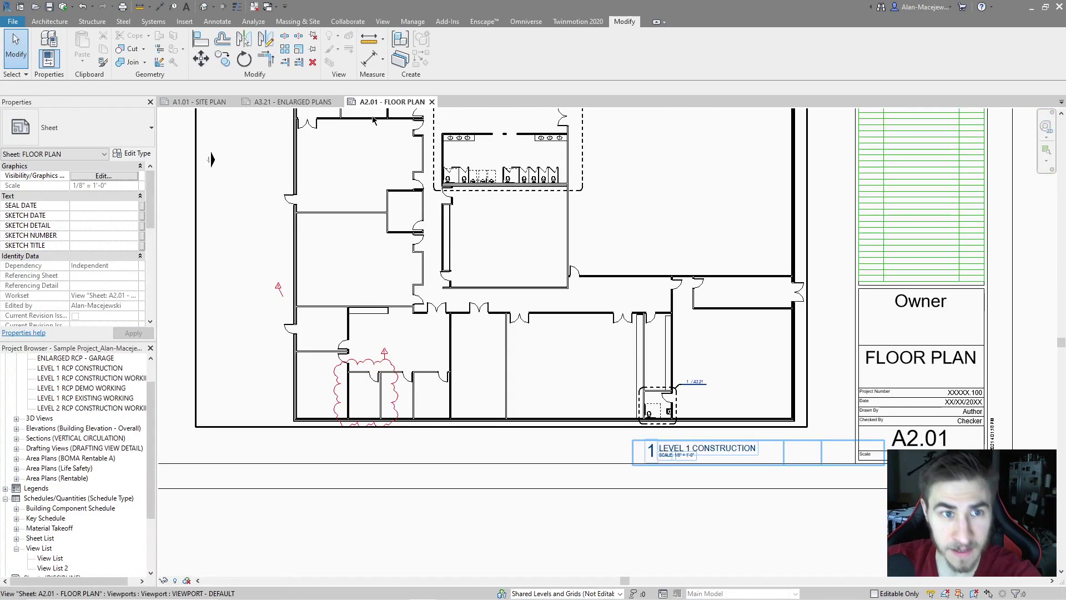
left_click(200, 102)
scroll(482, 386, "down", 4)
scroll(611, 361, "down", 2)
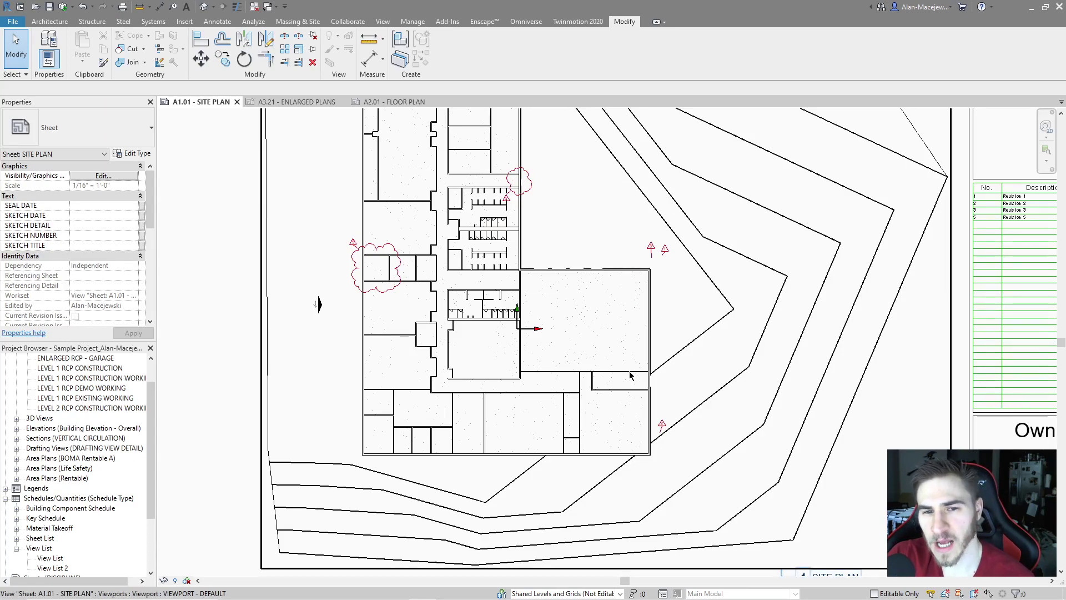
middle_click_drag(599, 328, 572, 336)
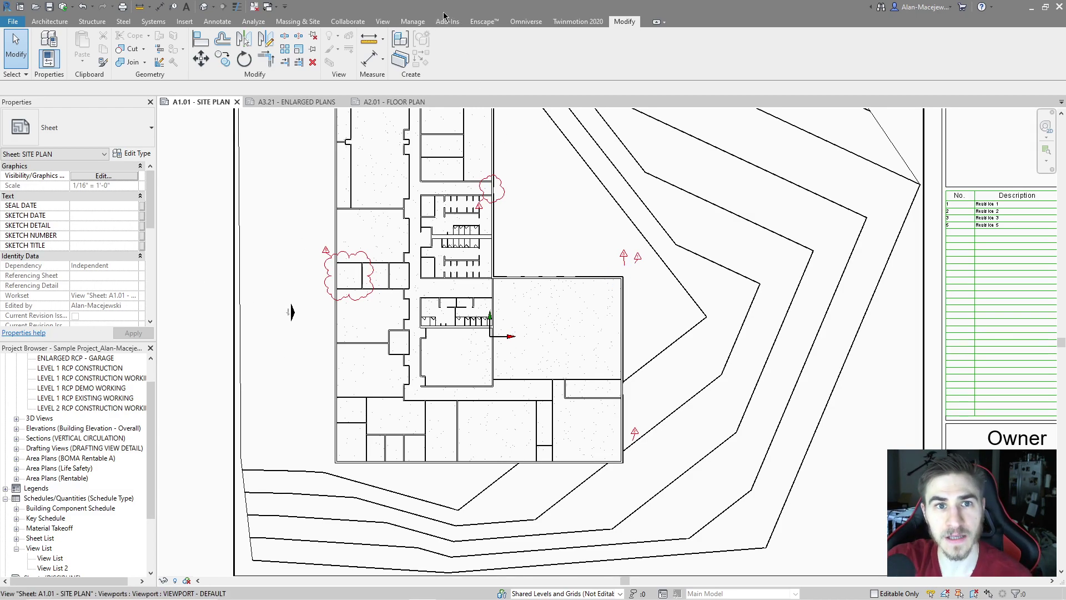
scroll(63, 460, "down", 2)
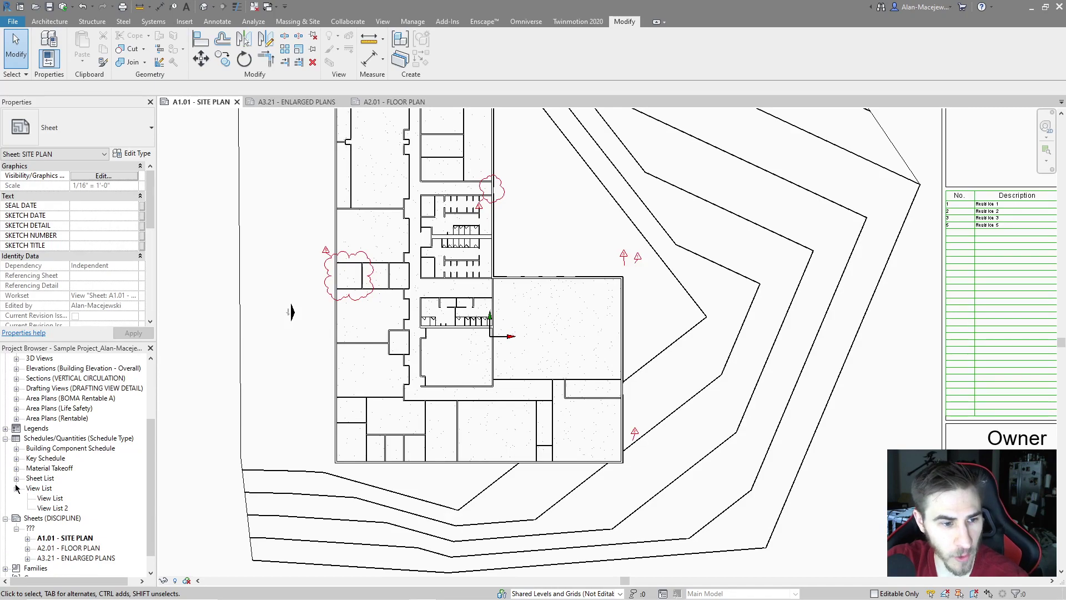
- Check the existing SHEET LIST in the Project Browser, then start a new sheet list schedule
left_click(16, 488)
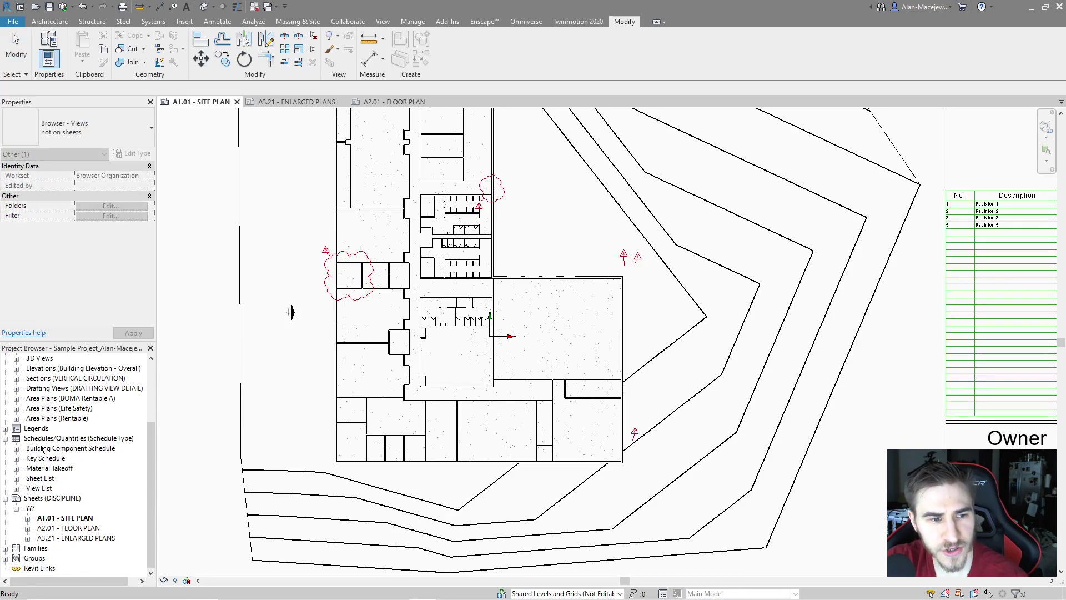
left_click(17, 479)
left_click(55, 488)
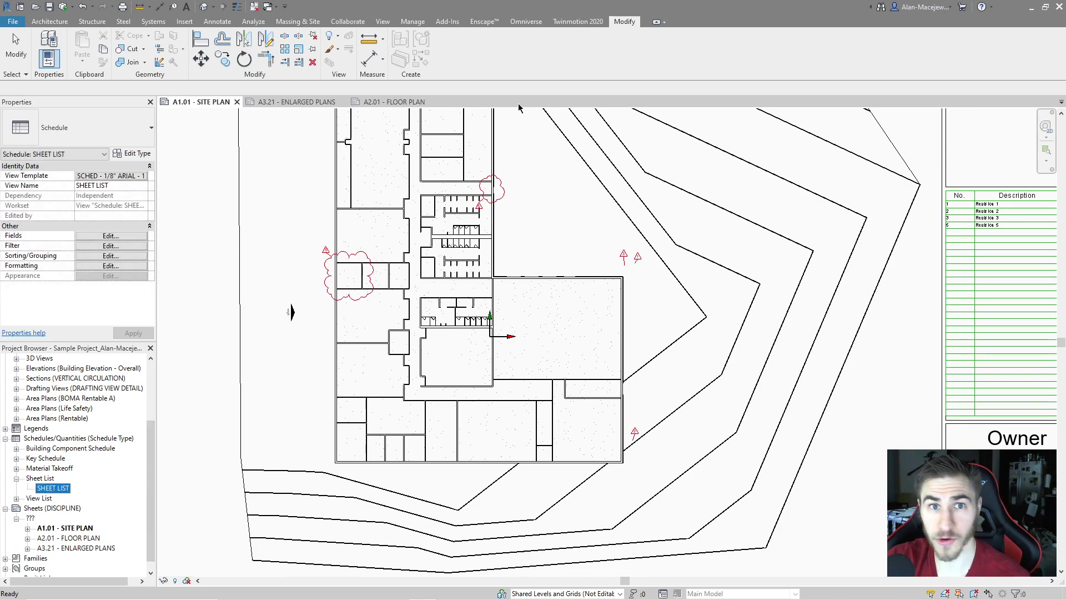
left_click(383, 21)
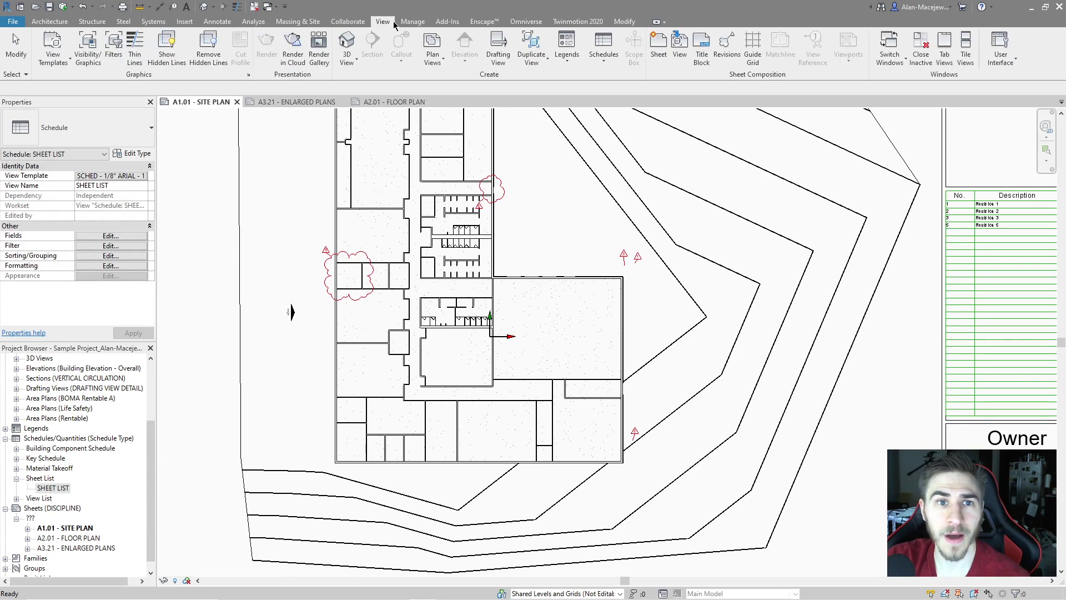
left_click(600, 54)
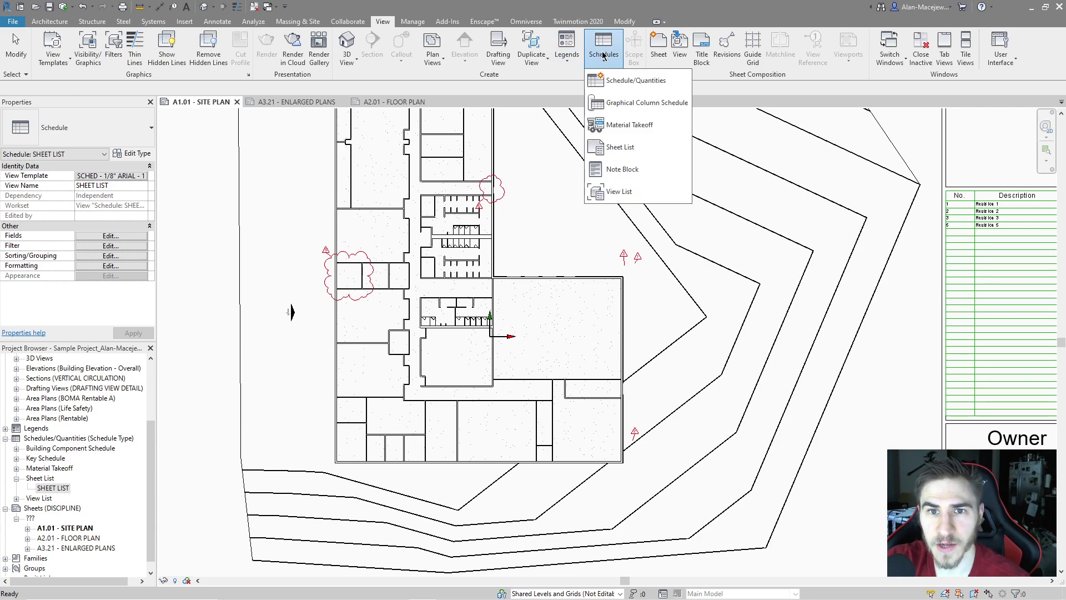
left_click(627, 155)
- Add Sheet Number and then Sheet Name as the first schedule fields
scroll(480, 295, "down", 3)
scroll(457, 316, "up", 5)
scroll(473, 280, "down", 4)
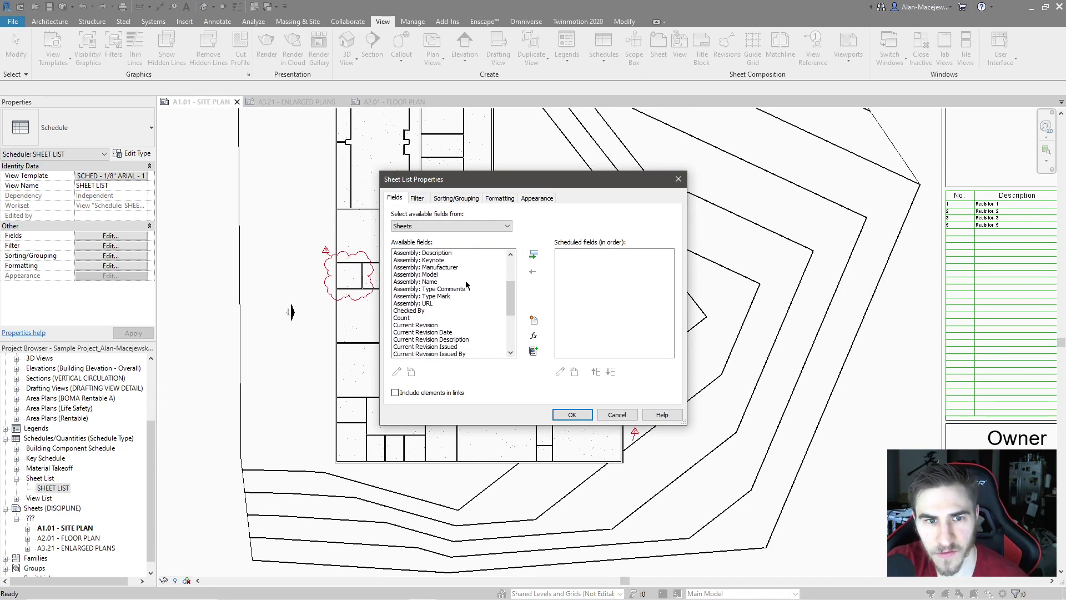
scroll(482, 294, "down", 2)
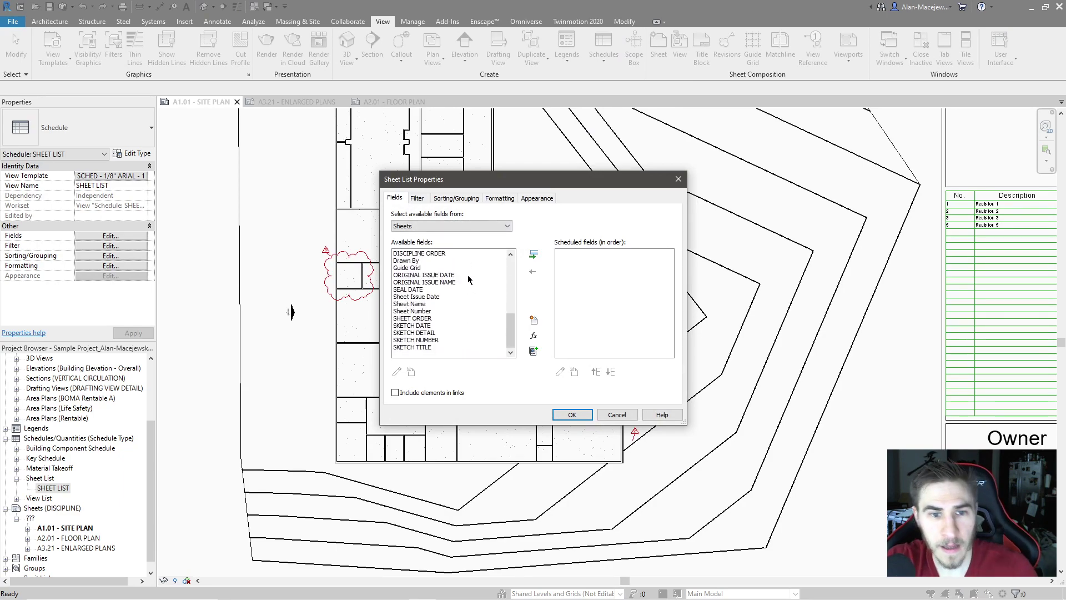
scroll(476, 286, "down", 2)
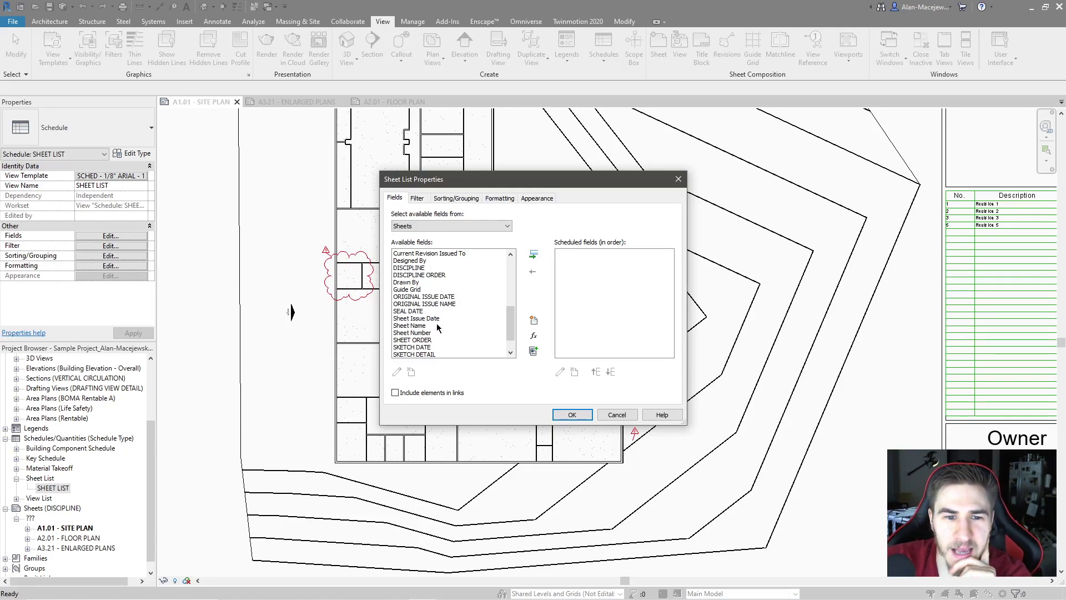
left_click(420, 327)
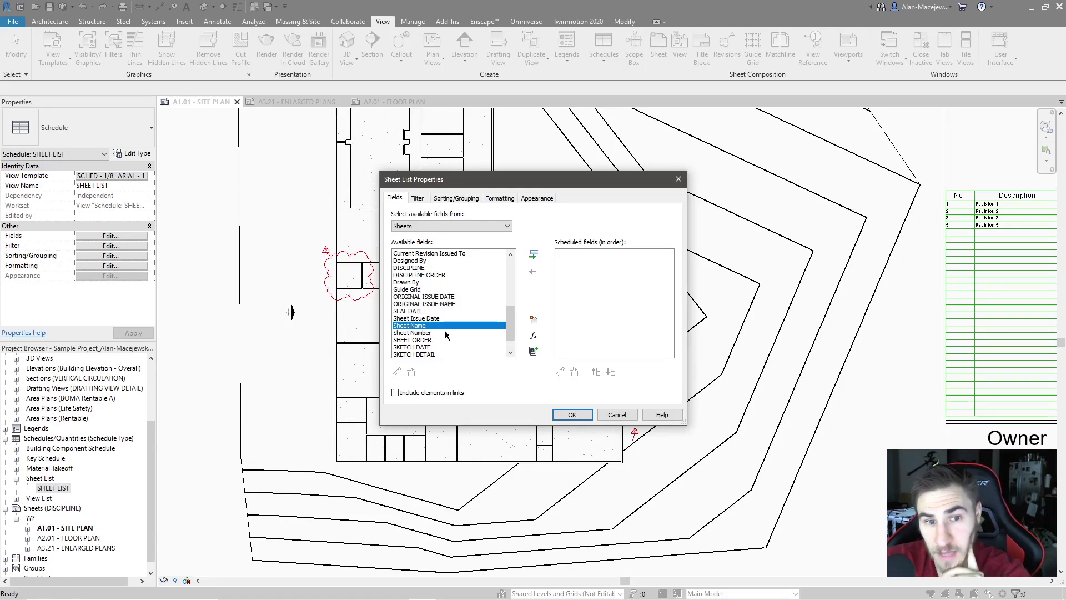
left_click(422, 333)
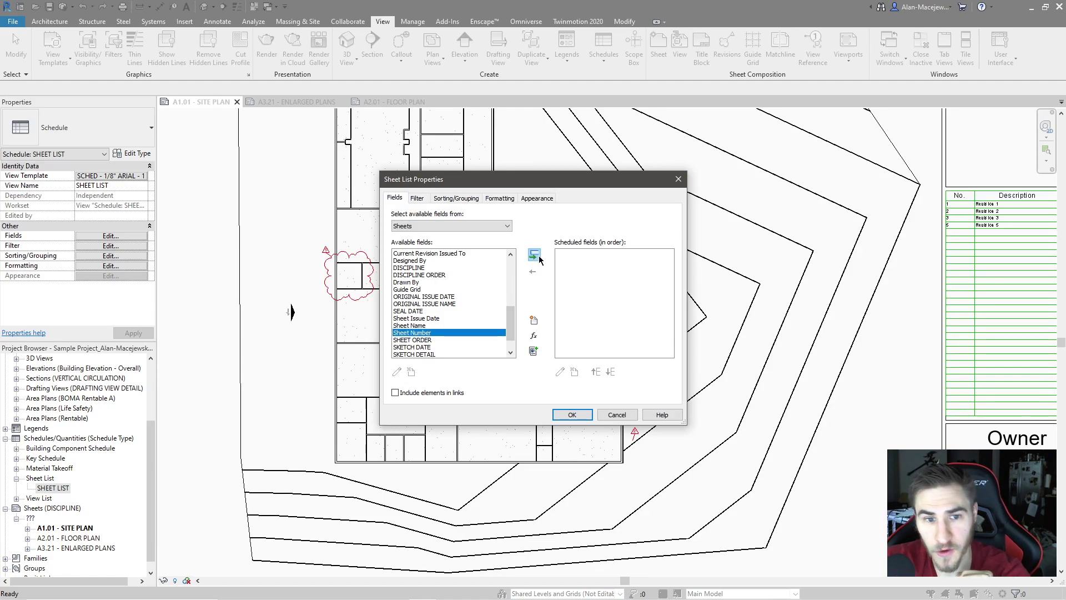
left_click(534, 254)
left_click(418, 326)
left_click(533, 255)
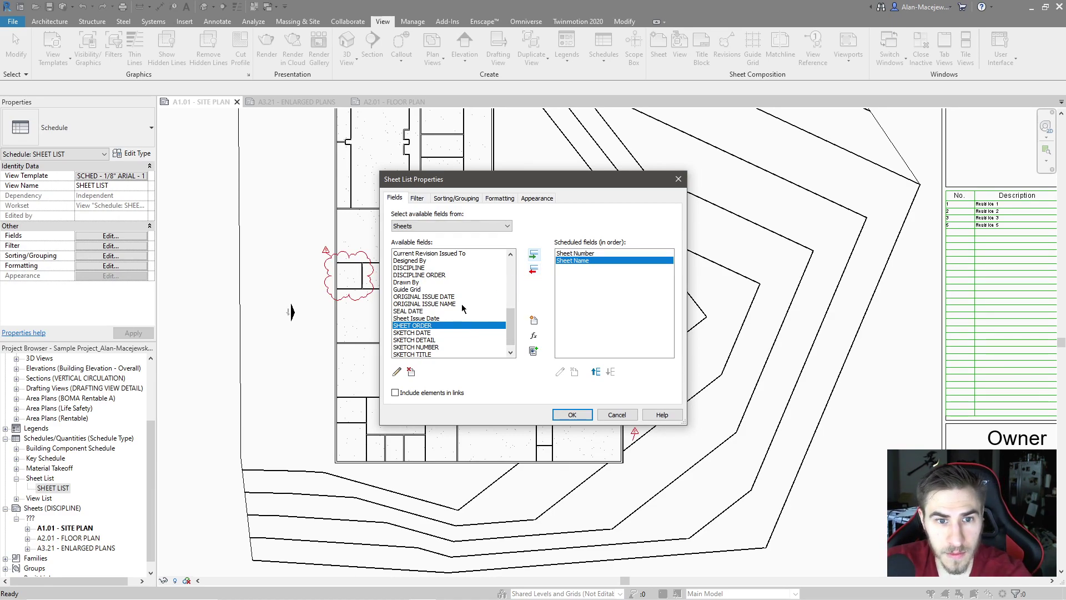
scroll(461, 304, "down", 1)
scroll(466, 314, "up", 4)
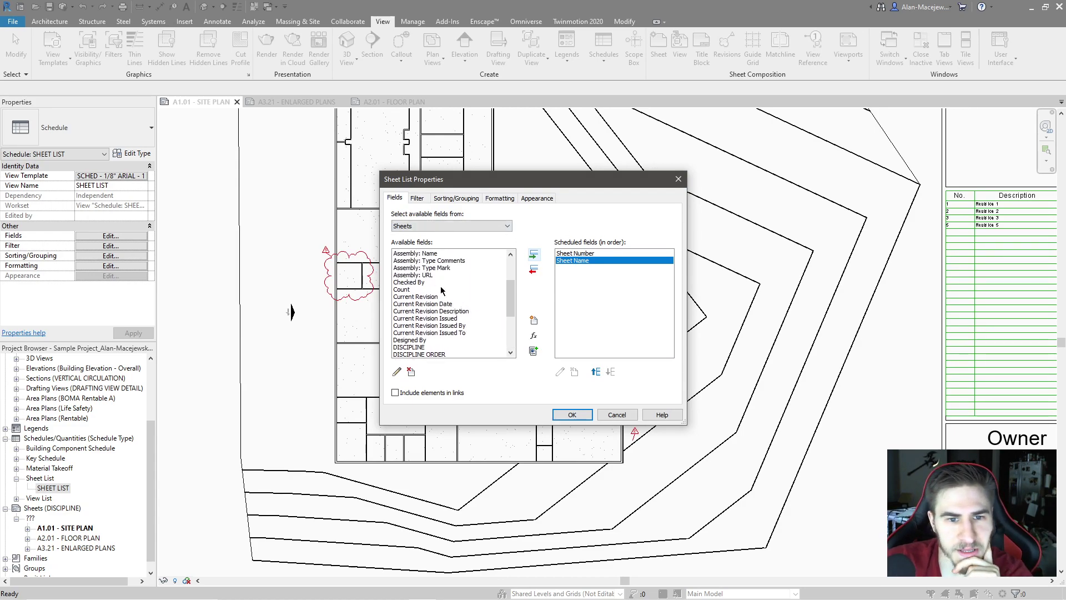
- Add Current Revision Date, Current Revision and Current Revision Description to the scheduled fields
left_click(418, 297)
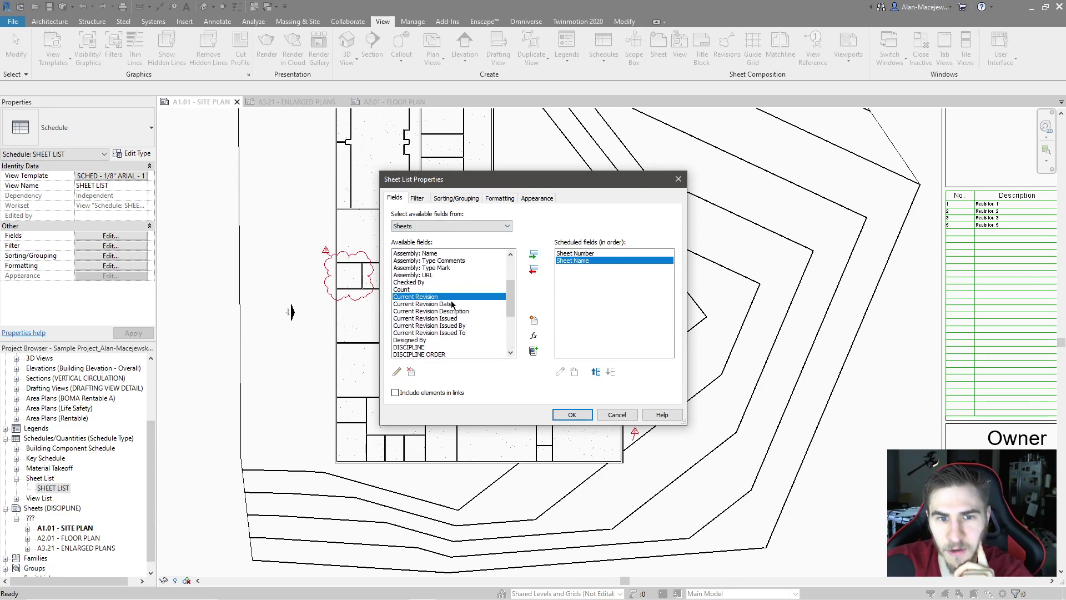
left_click(452, 304)
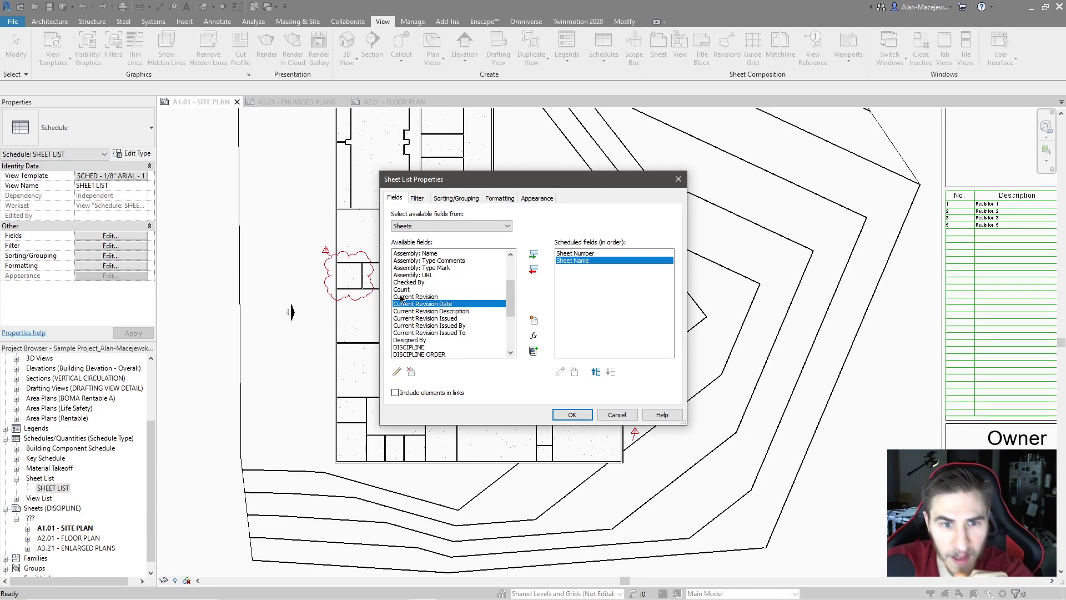
left_click(447, 297)
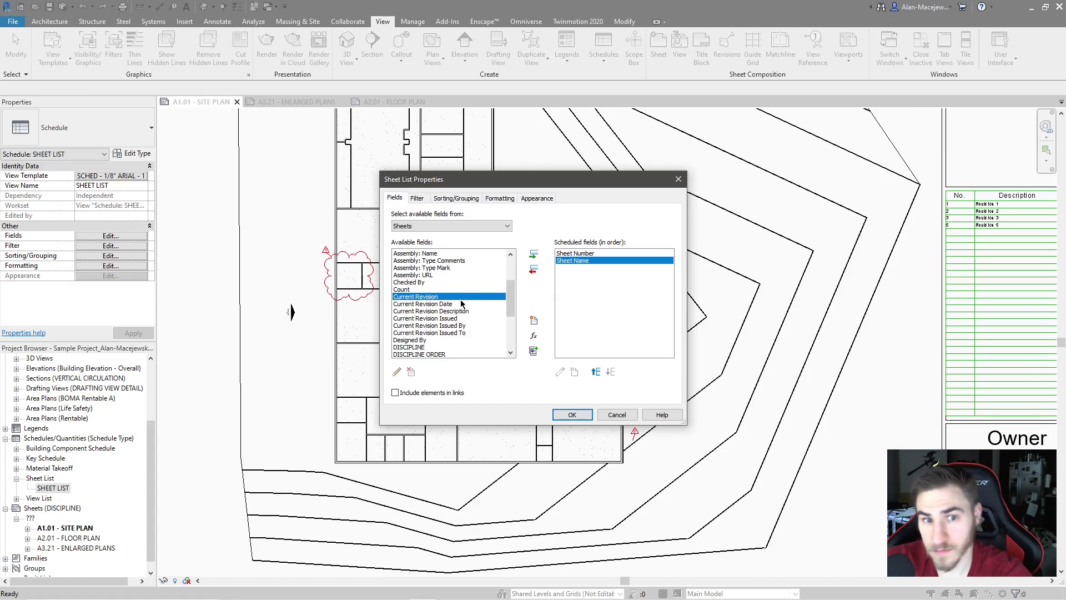
left_click(460, 304)
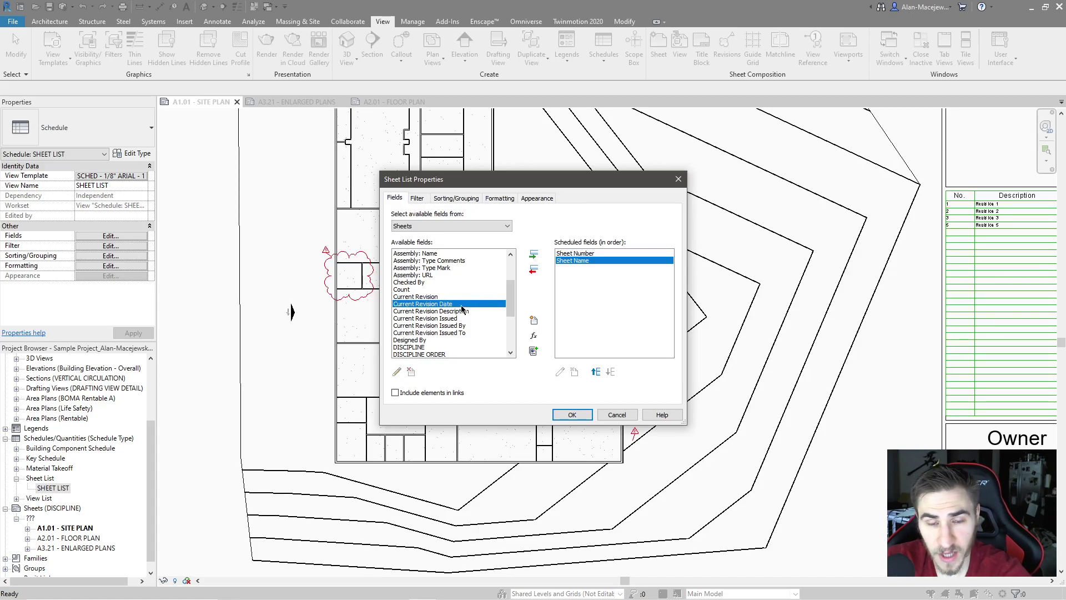
left_click(533, 256)
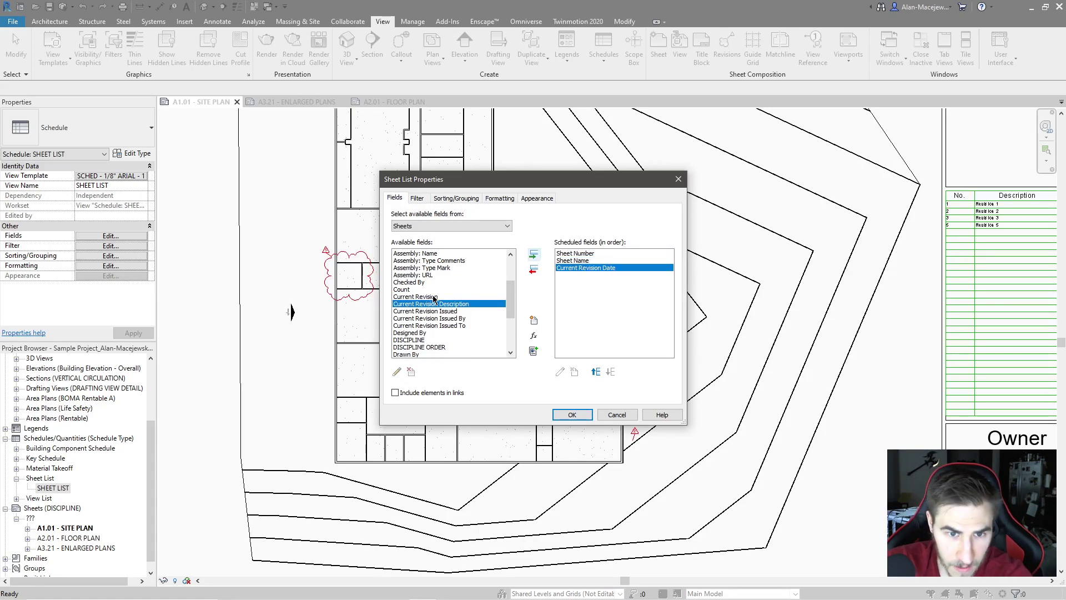
left_click(489, 298)
left_click(533, 254)
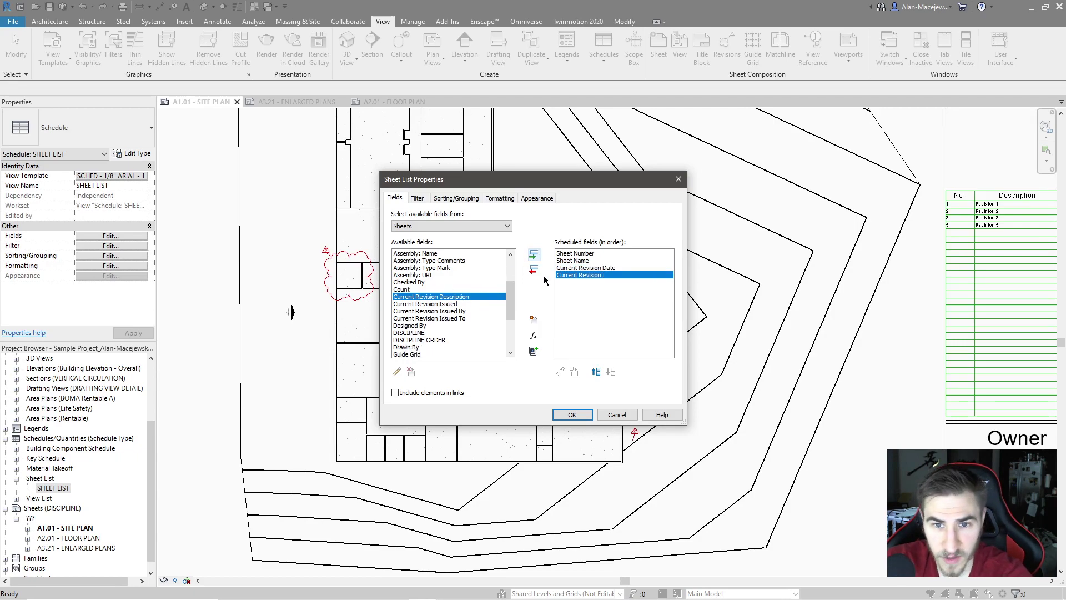
left_click(400, 304)
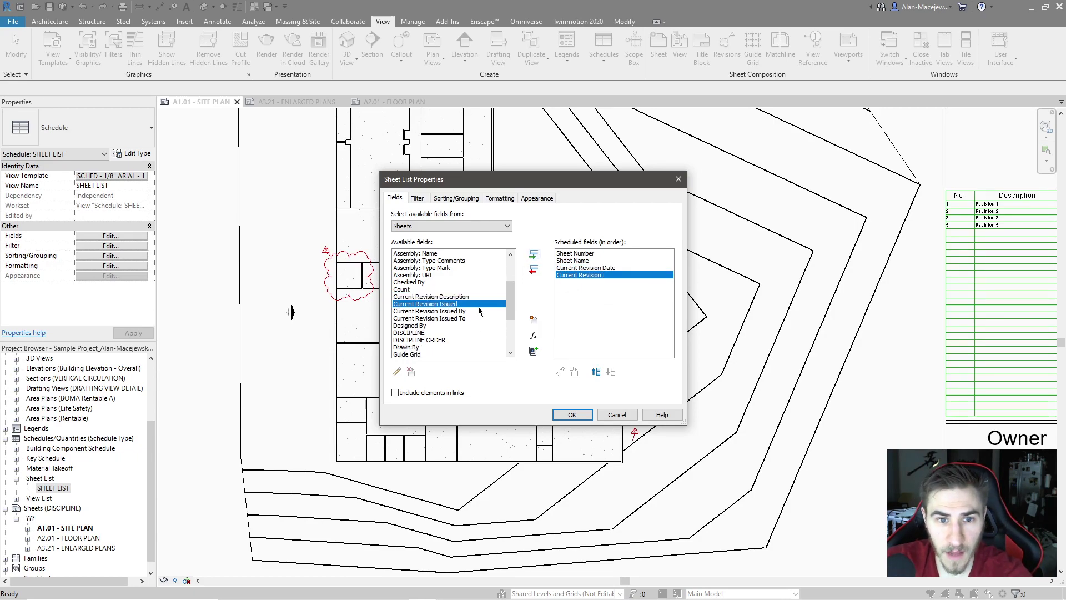
left_click(475, 297)
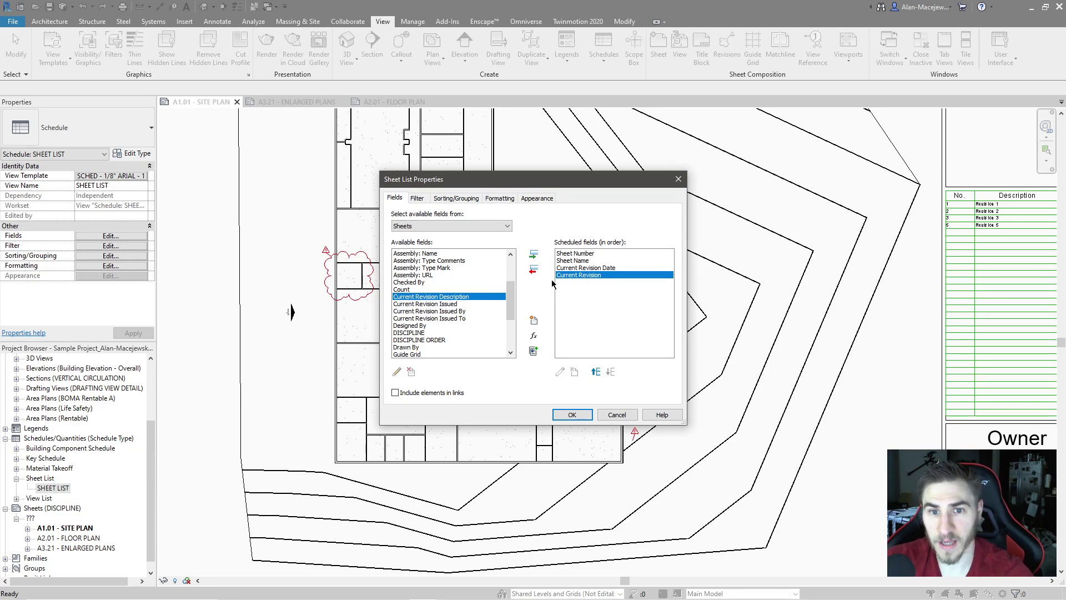
left_click(533, 254)
- Remove Current Revision and Current Revision Issued, and move Current Revision Description above the date
left_click(586, 277)
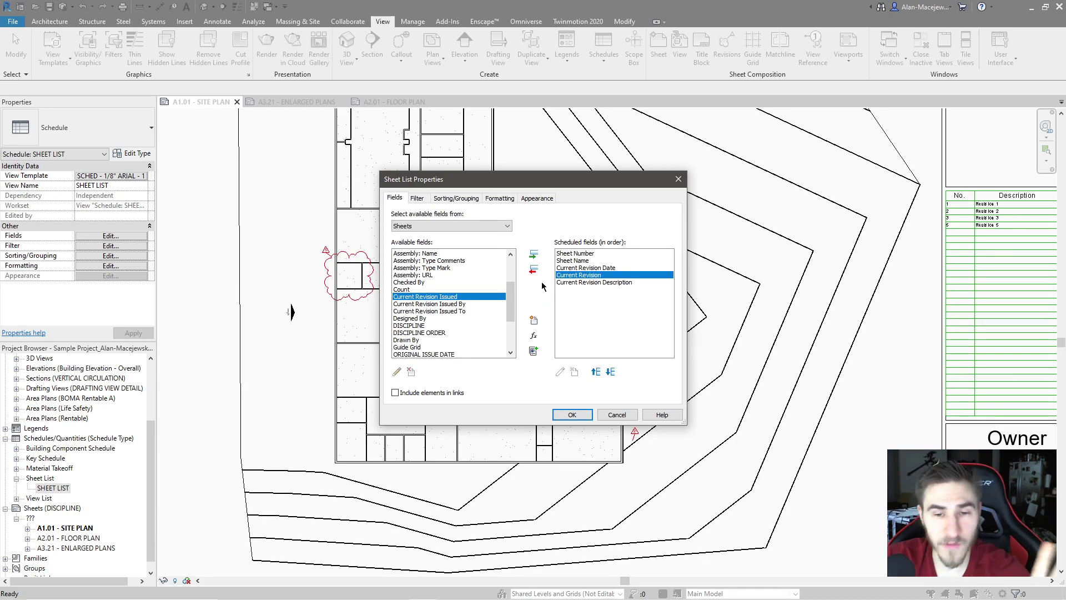
left_click(533, 254)
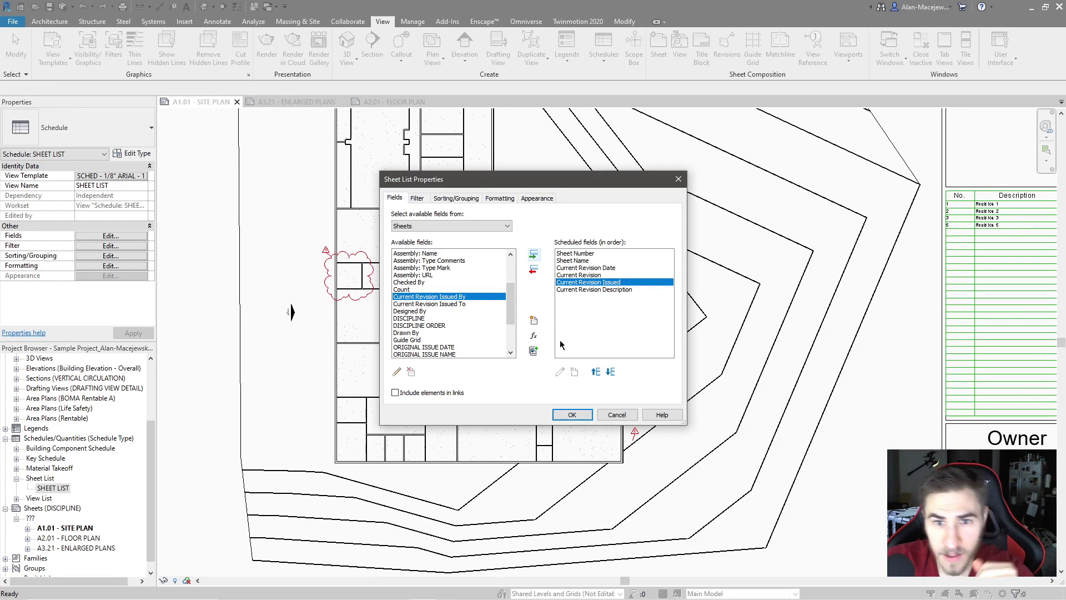
left_click(533, 269)
left_click(600, 275)
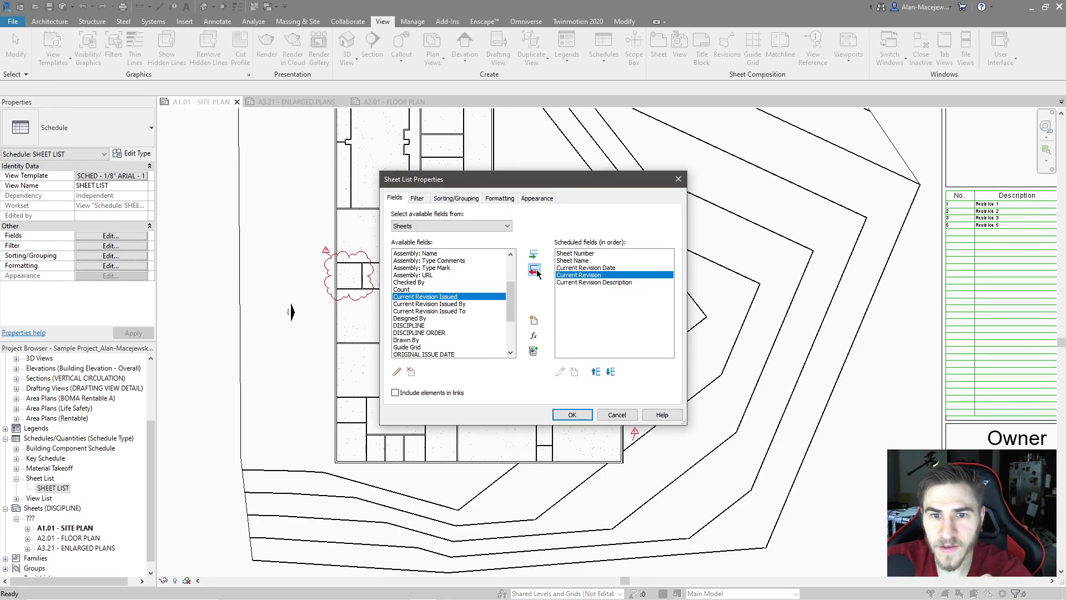
left_click(533, 270)
left_click(609, 268)
left_click(605, 275)
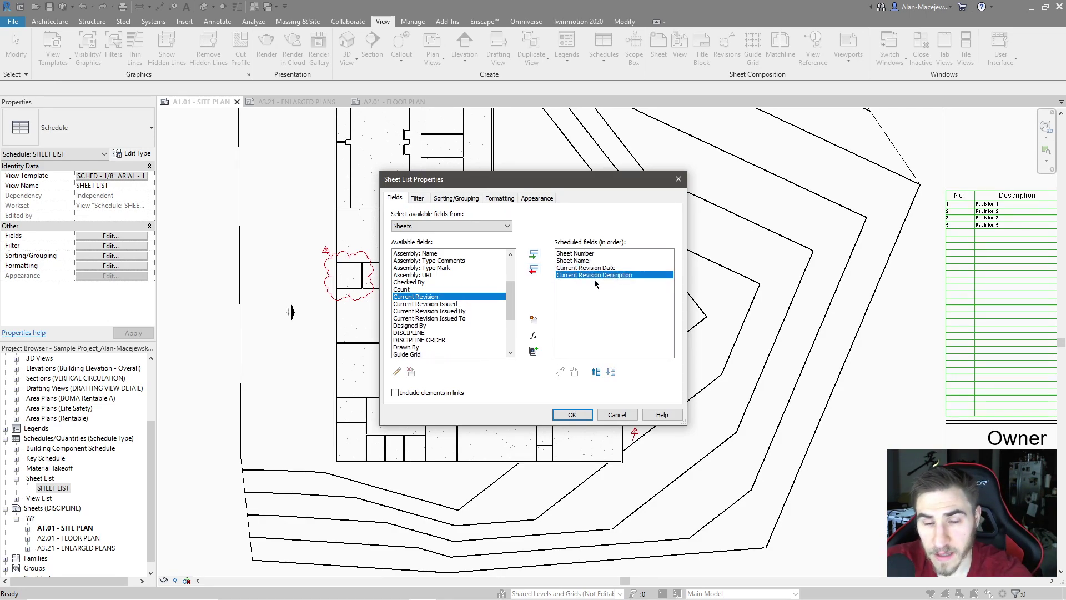
left_click(596, 372)
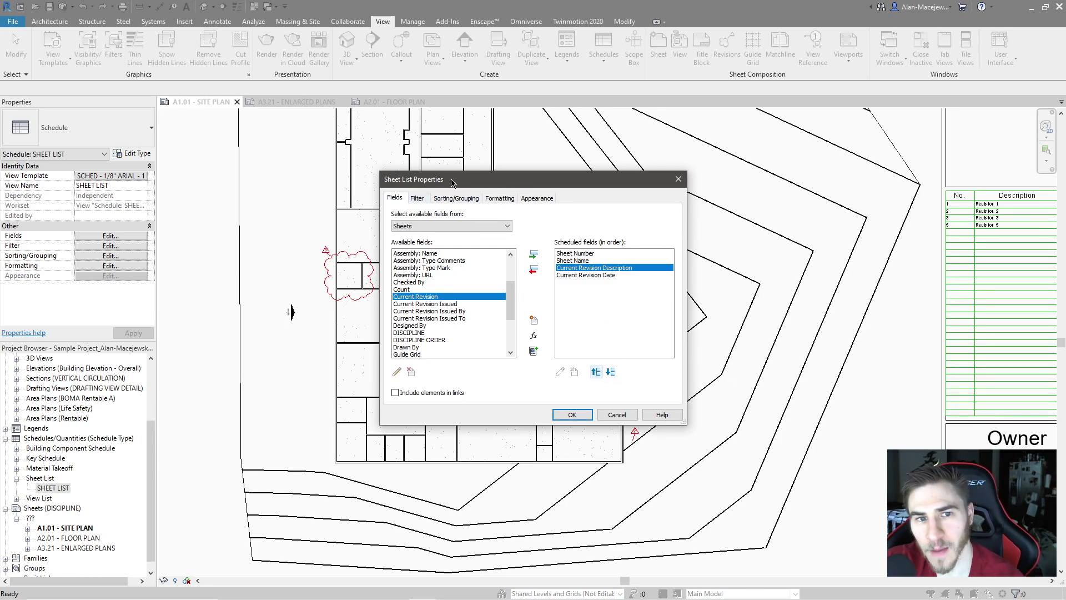
- Sort the schedule by Sheet Number, ascending
left_click(417, 198)
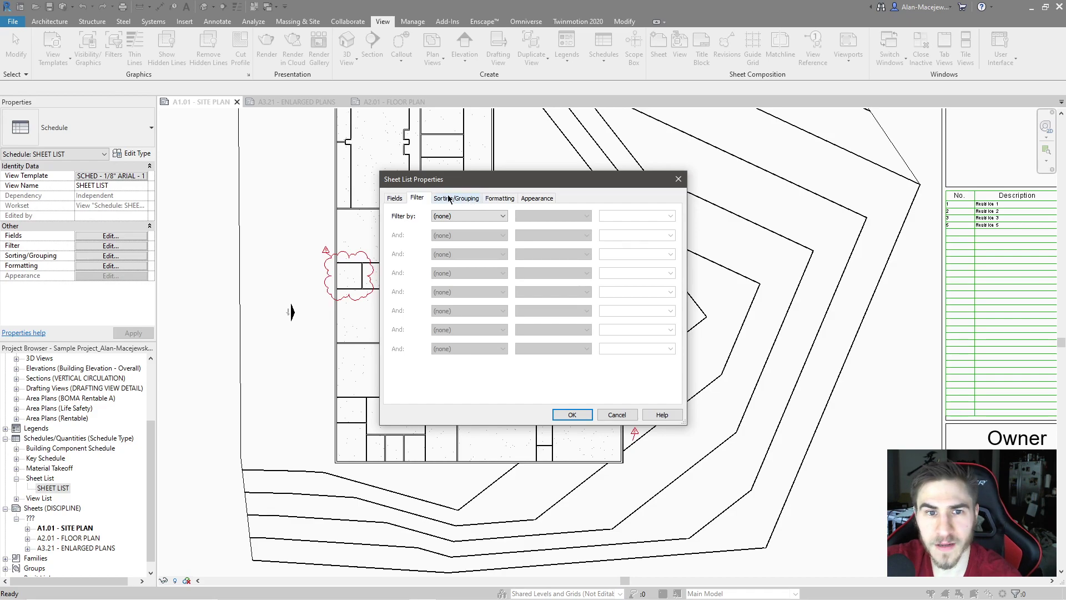
left_click(454, 198)
left_click(476, 216)
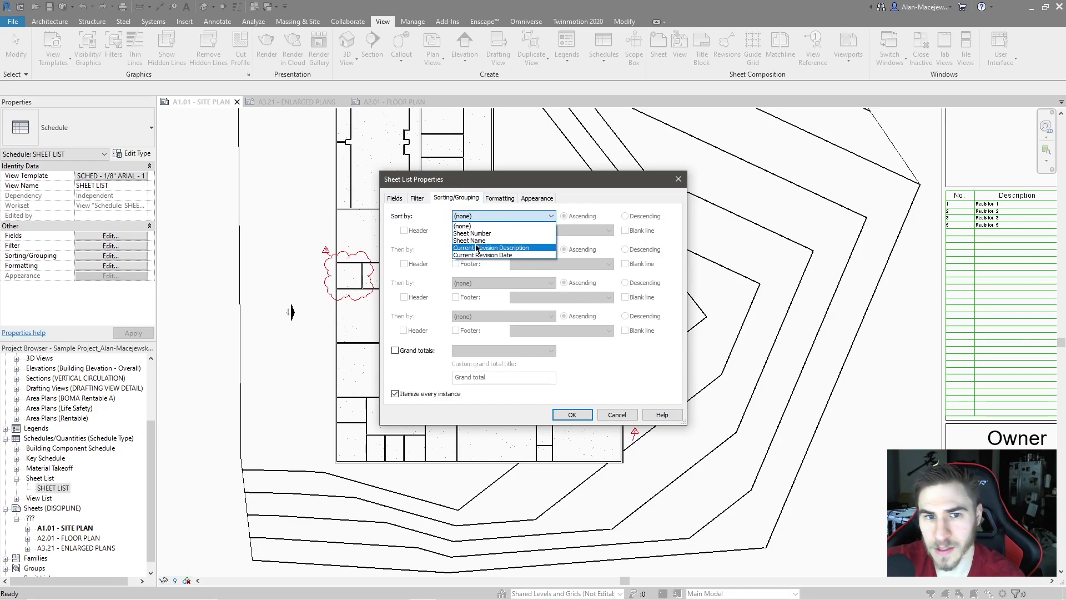
left_click(508, 233)
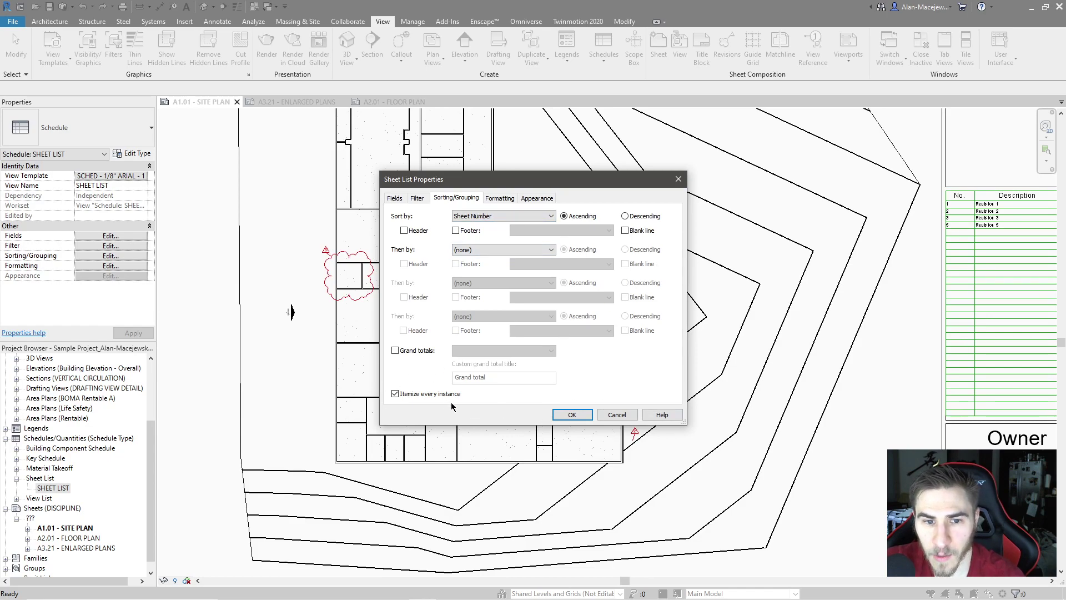
- Create Sheet List 2 and widen columns B, C and D so every heading reads fully
left_click(567, 415)
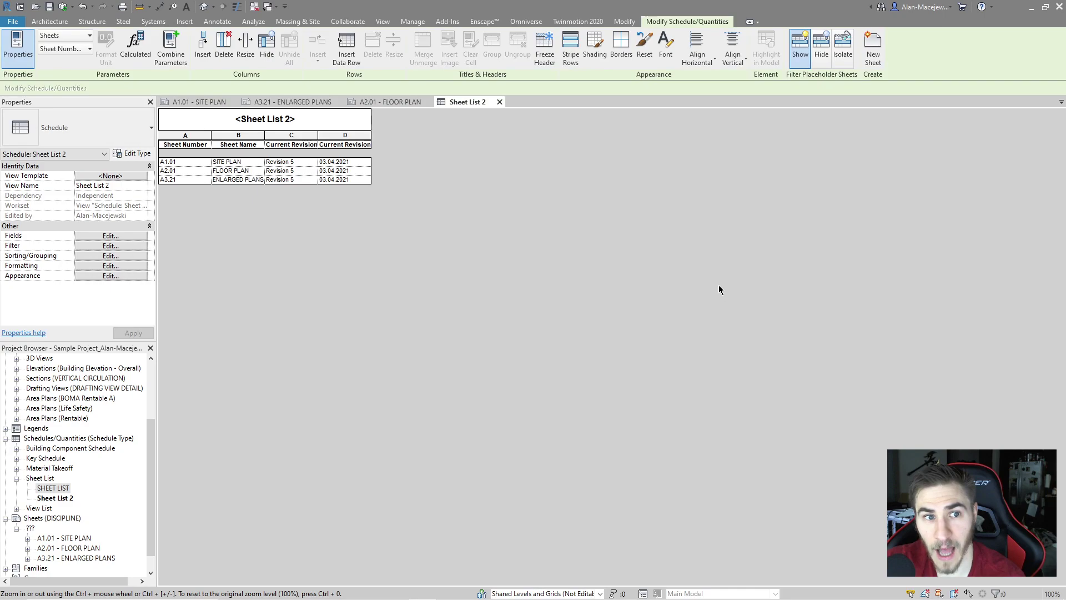
left_click_drag(318, 135, 412, 135)
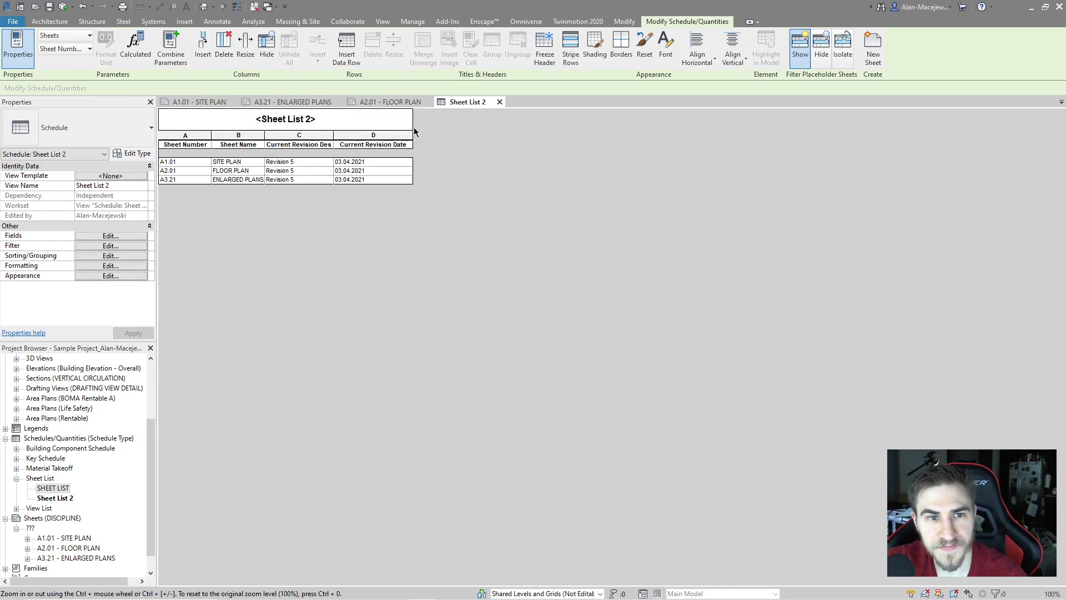
left_click_drag(334, 135, 345, 134)
left_click_drag(264, 135, 276, 136)
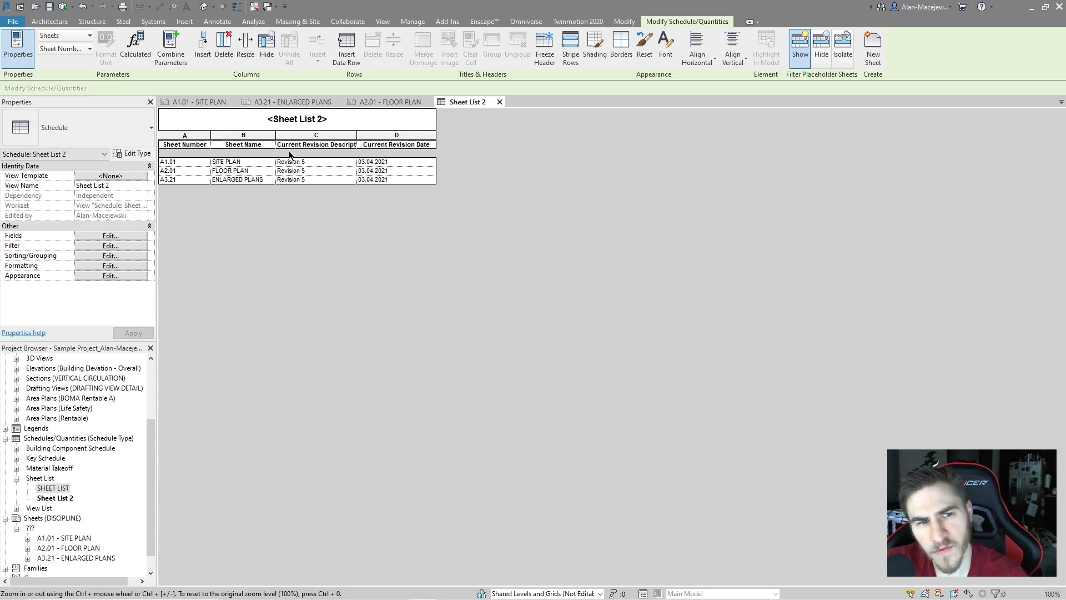
left_click_drag(358, 133, 371, 135)
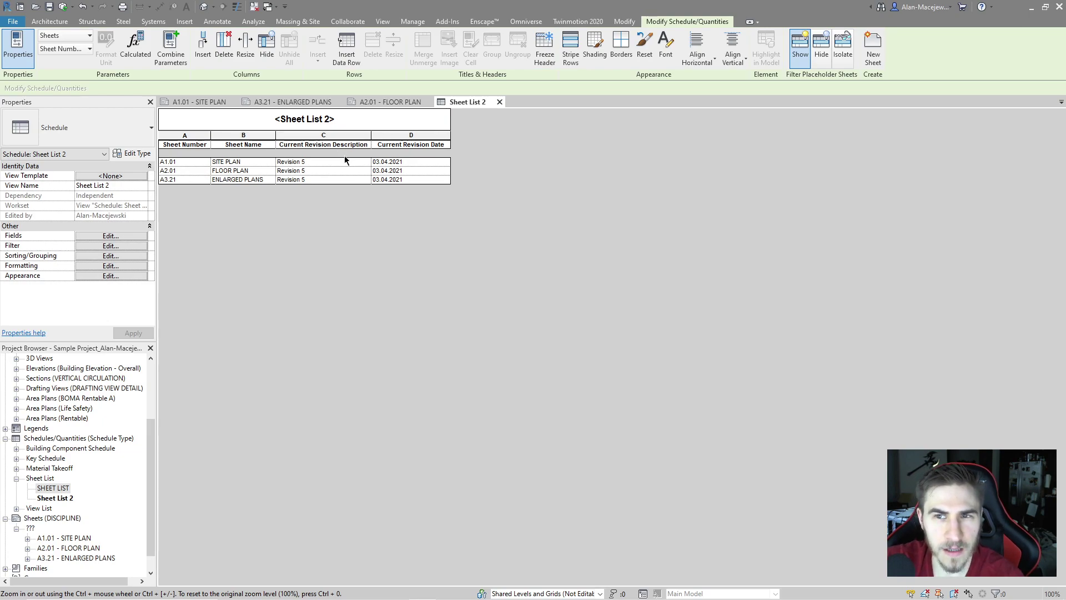
- In the Revisions dialog, change Revision 5's description to RFI #2
left_click(382, 22)
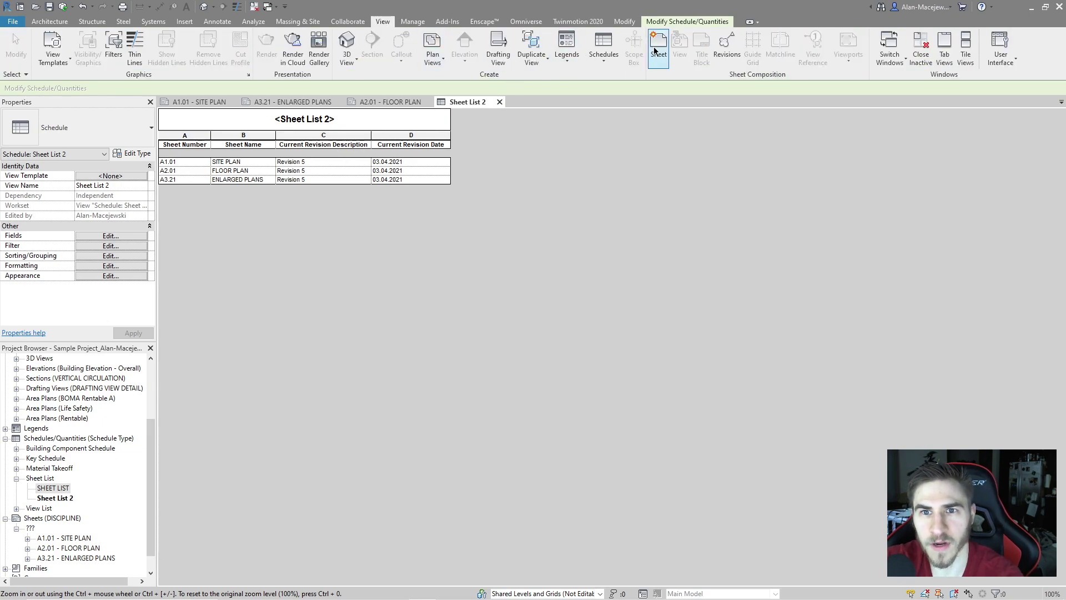
left_click(727, 45)
left_click(673, 219)
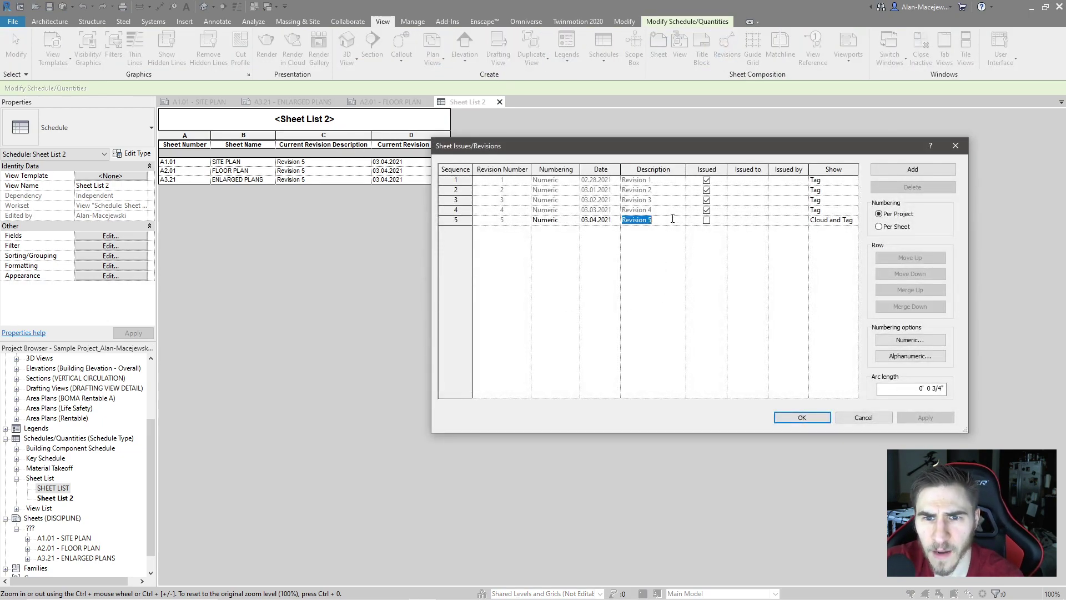
type("RFI")
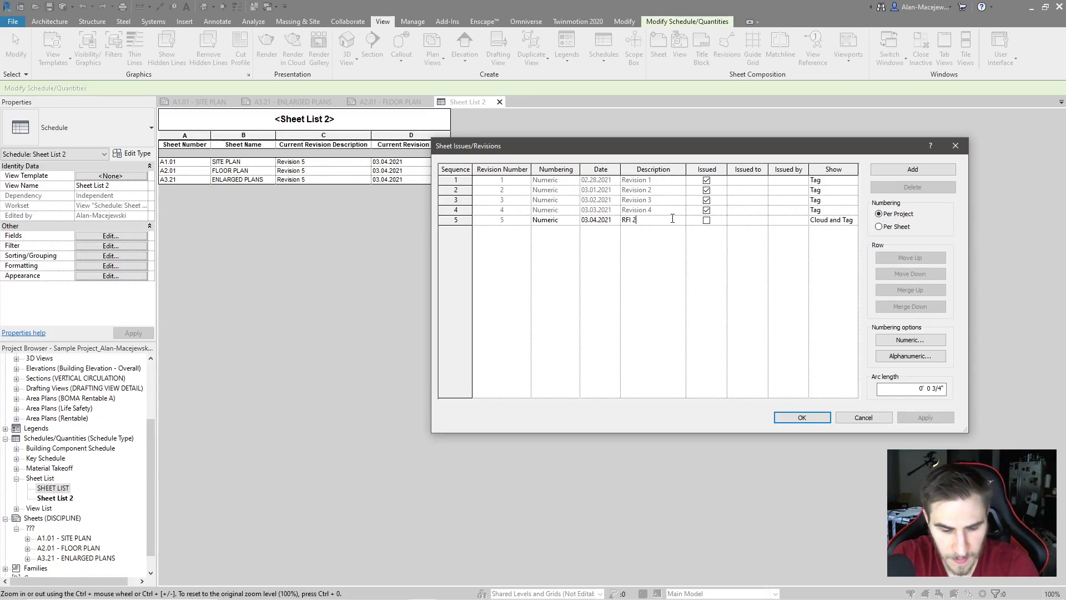
type(" #2")
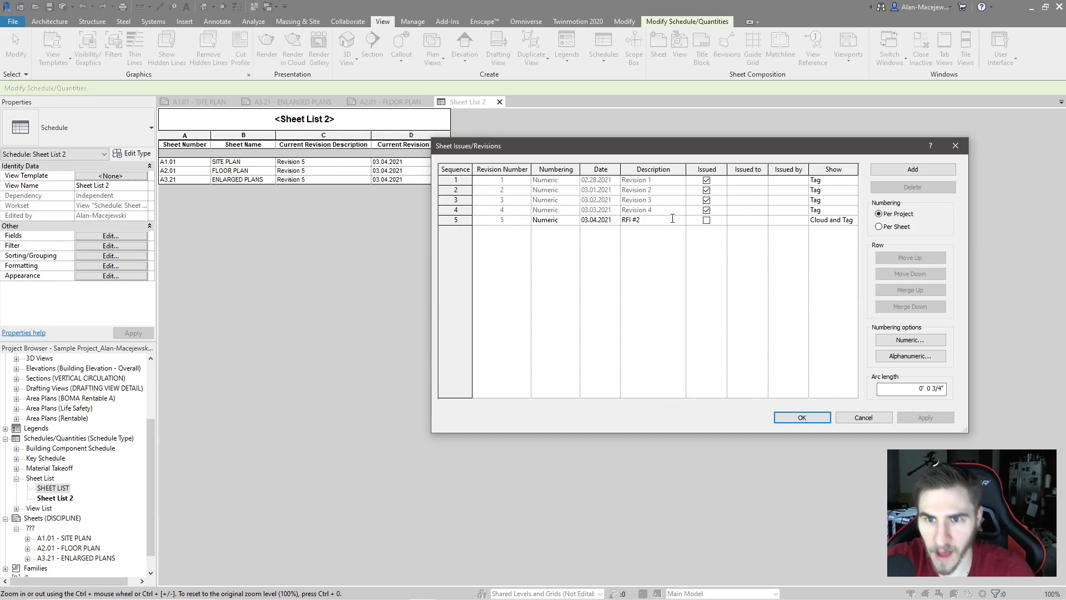
left_click(798, 417)
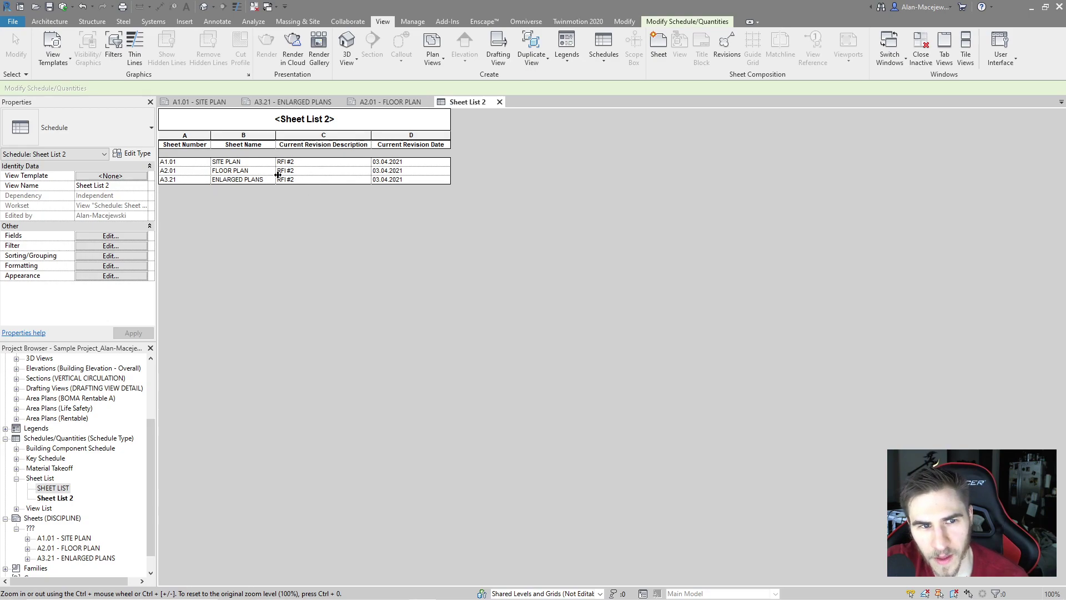
- Add Current Revision Description as a second sort level in Sorting/Grouping
left_click(98, 245)
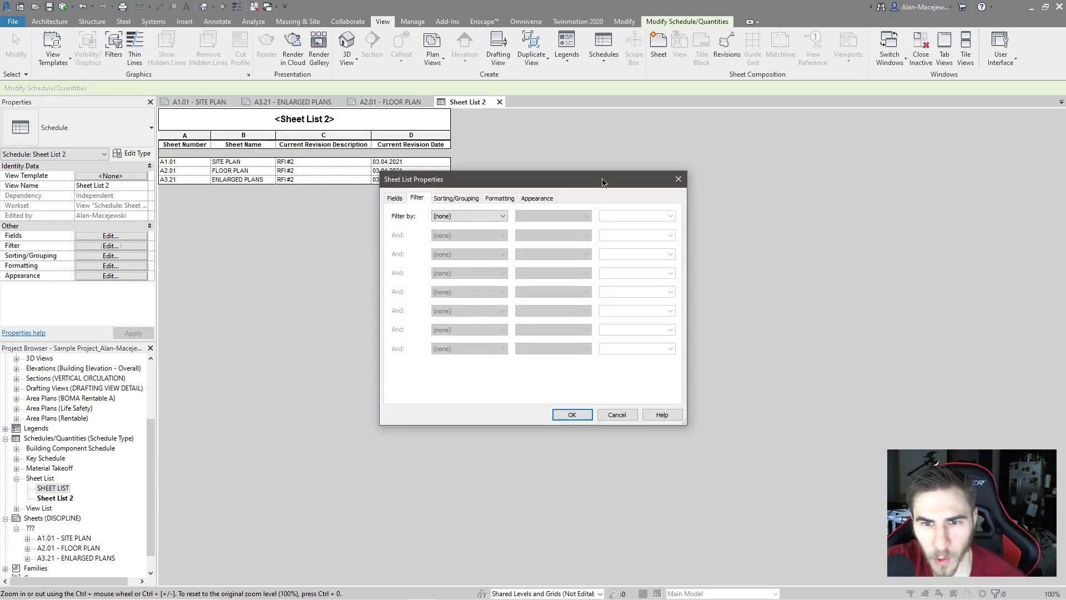
left_click(461, 198)
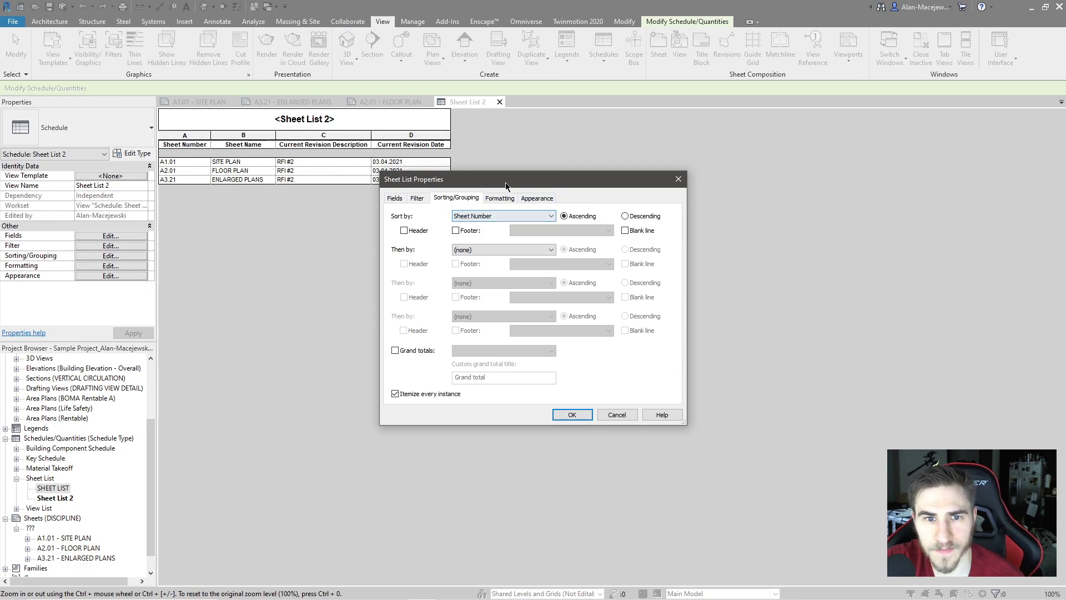
left_click_drag(506, 180, 549, 217)
left_click(454, 268)
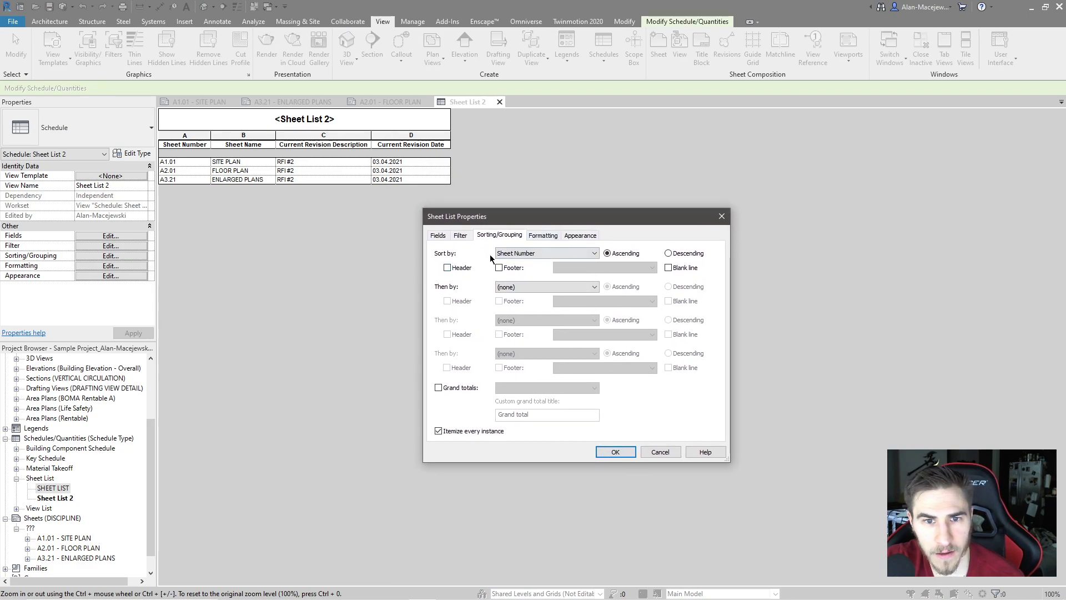
left_click(533, 287)
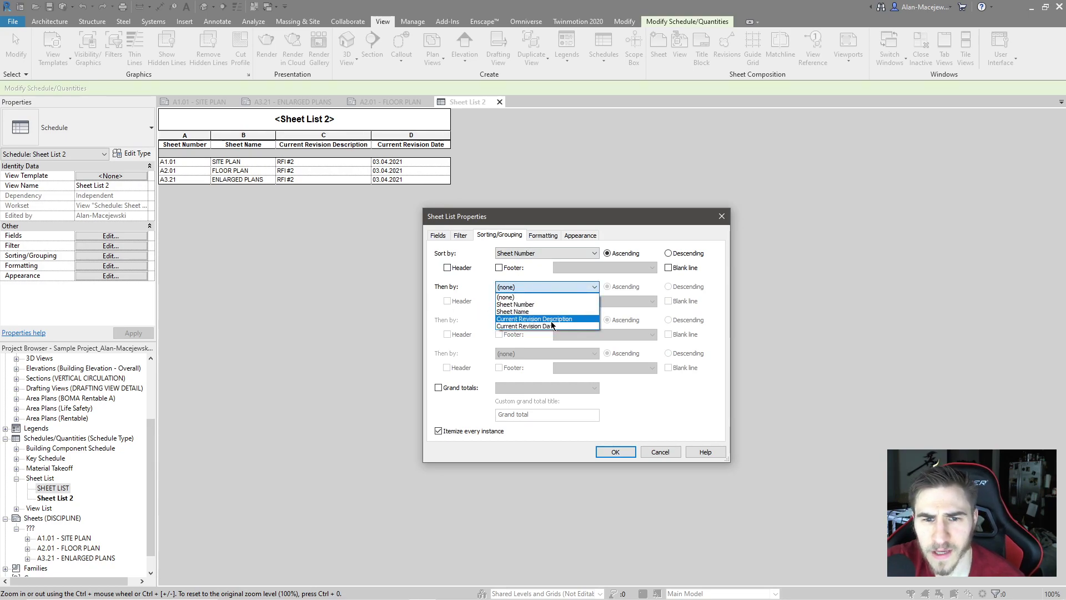
left_click(552, 320)
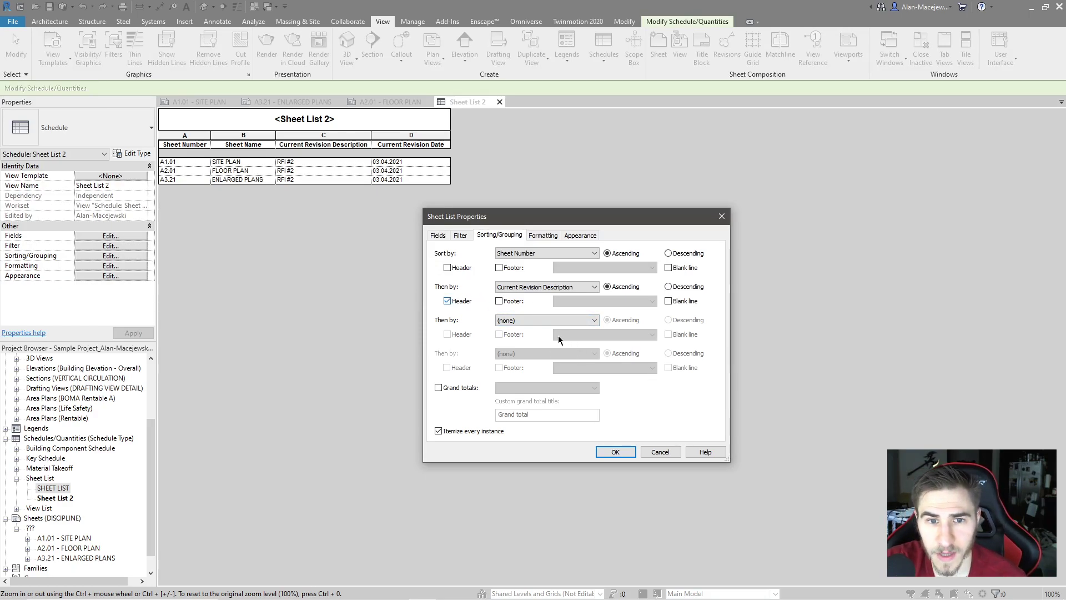
left_click(617, 451)
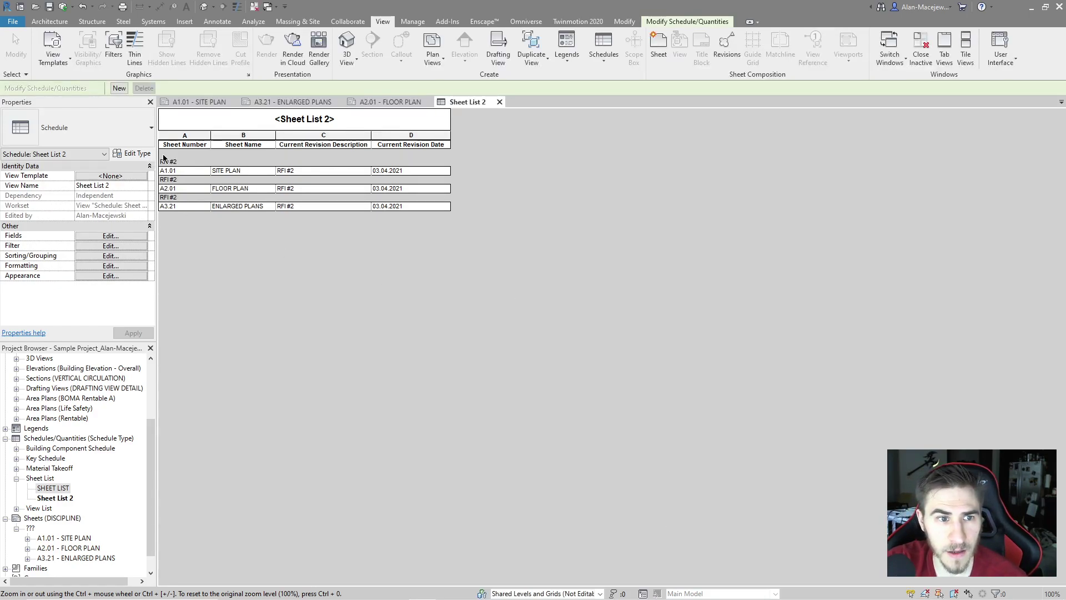
- Hide the Current Revision Description column through the Formatting settings
left_click(106, 256)
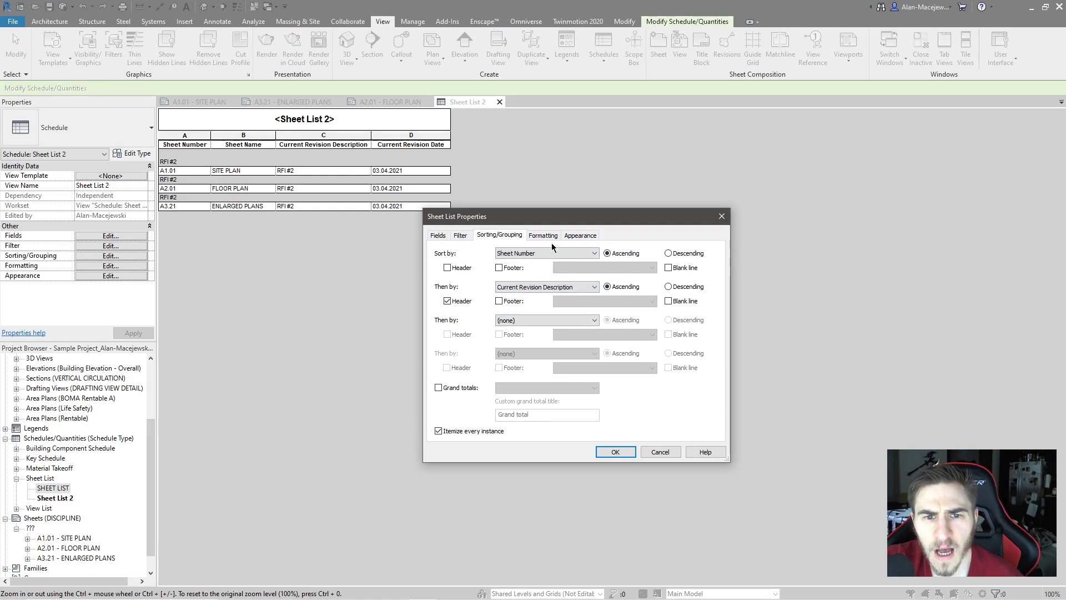
left_click(537, 235)
left_click(476, 276)
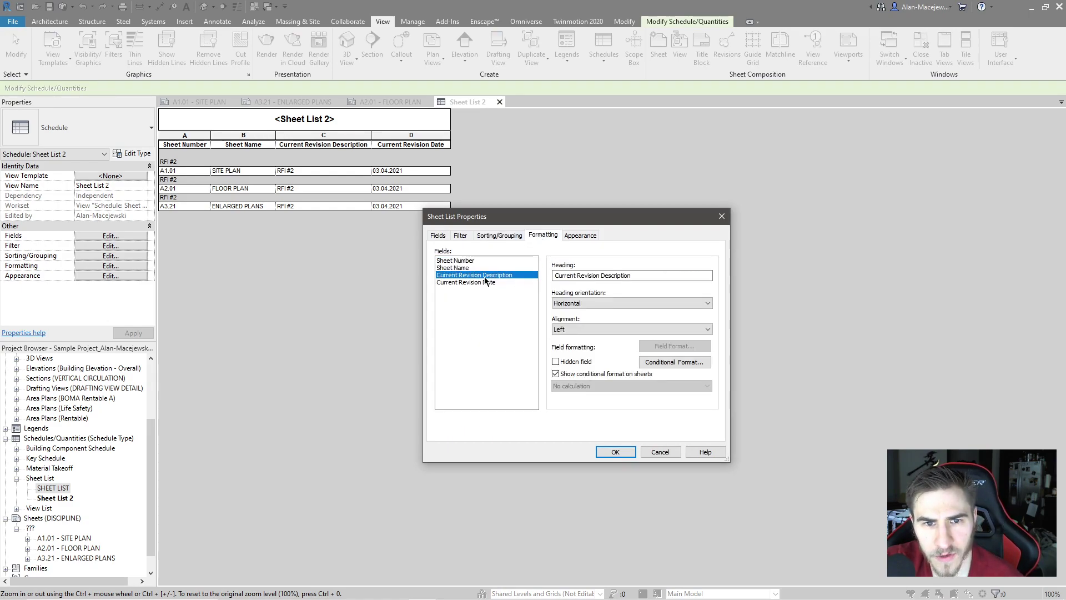
left_click(451, 284)
left_click(488, 276)
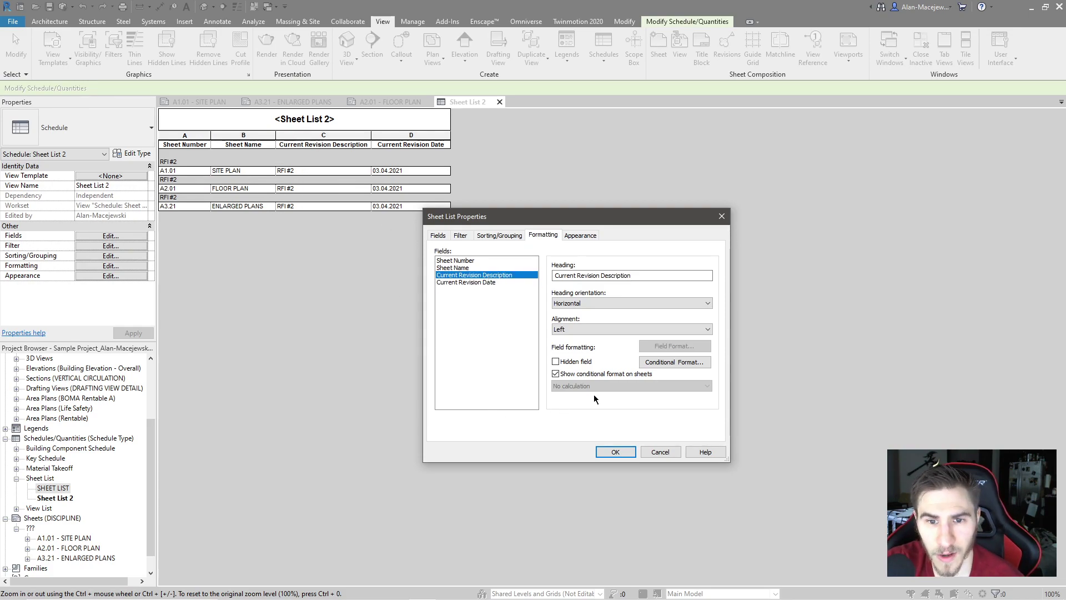
left_click(617, 452)
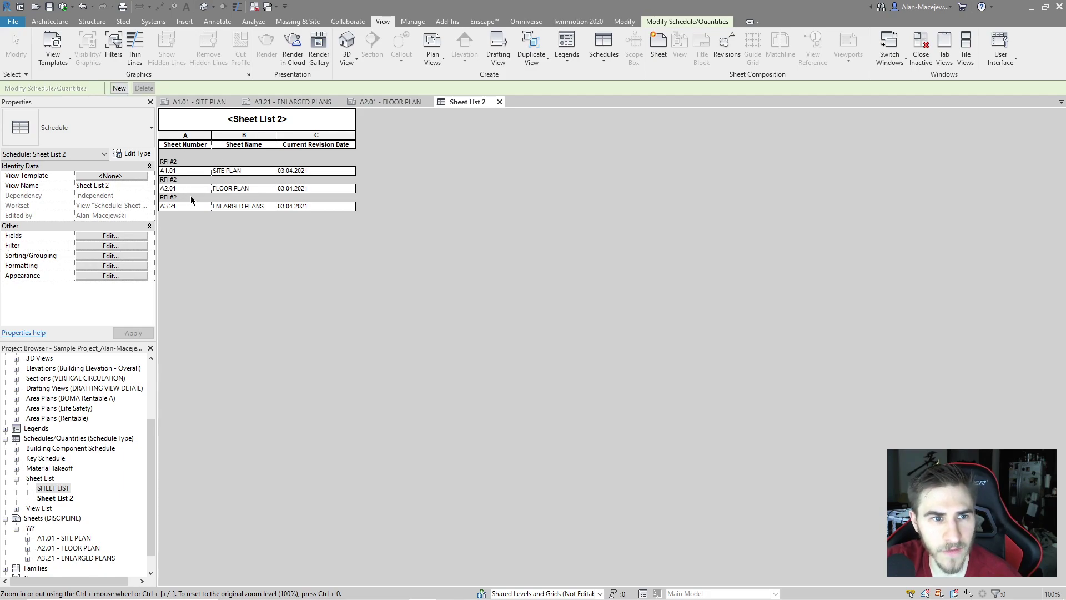
- Sort first by Current Revision Description with a header, then by Sheet Number
left_click(108, 247)
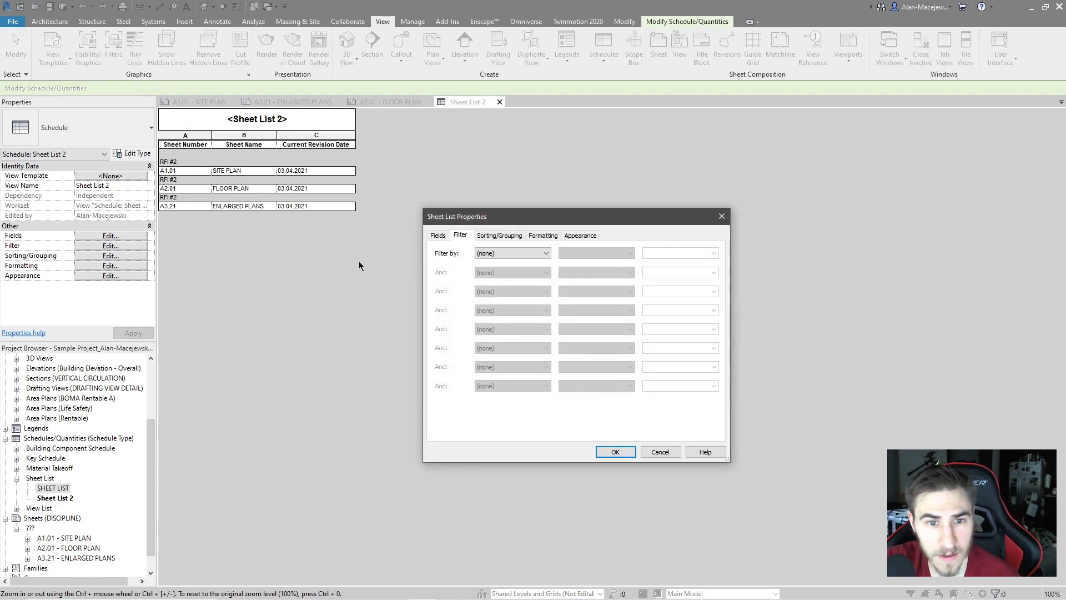
key("Escape")
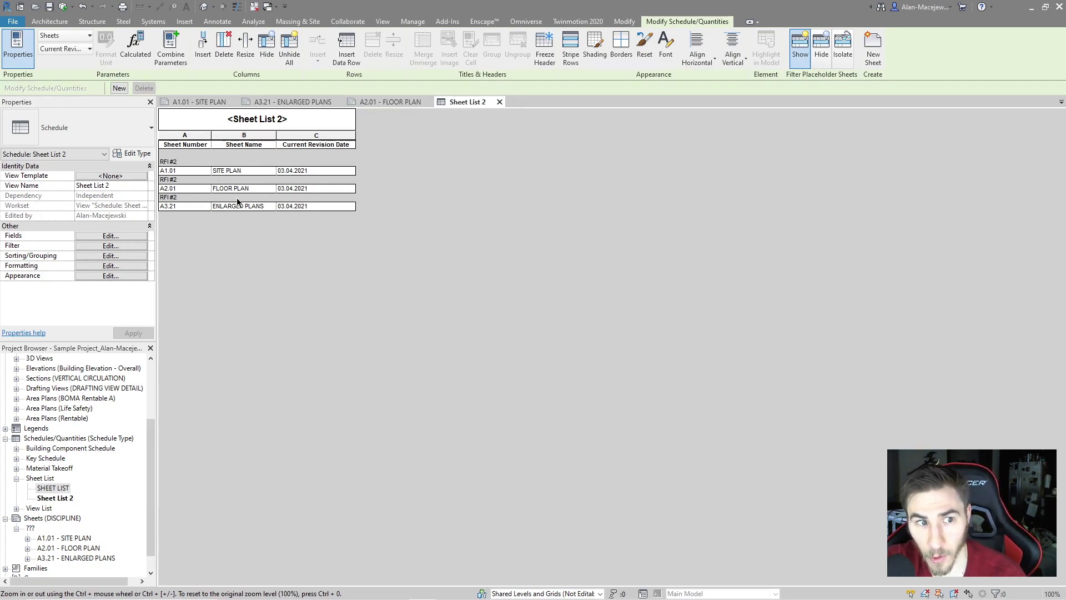
left_click(124, 255)
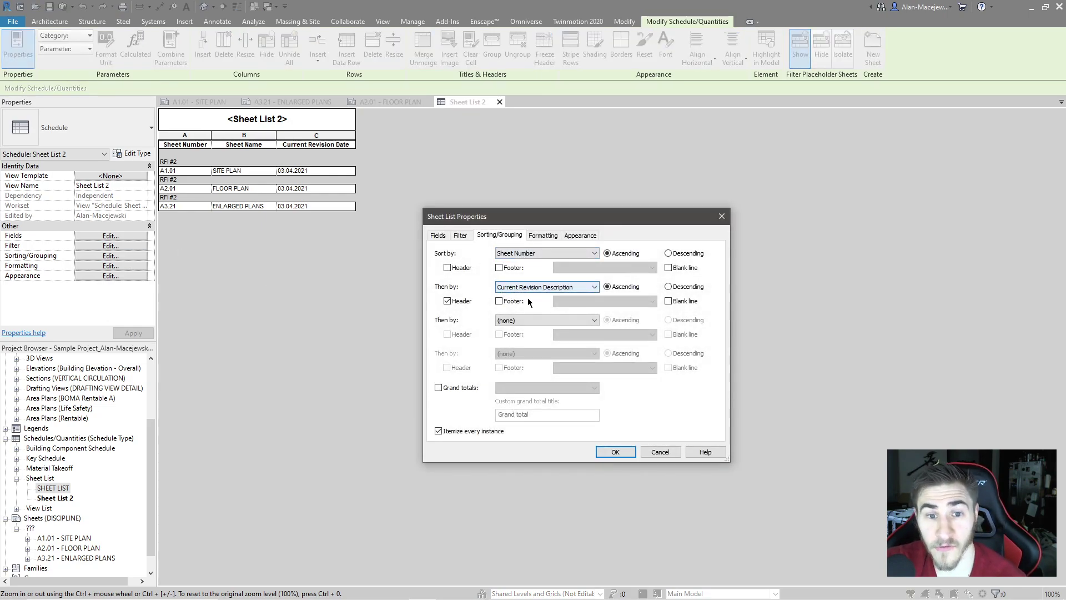
left_click(550, 253)
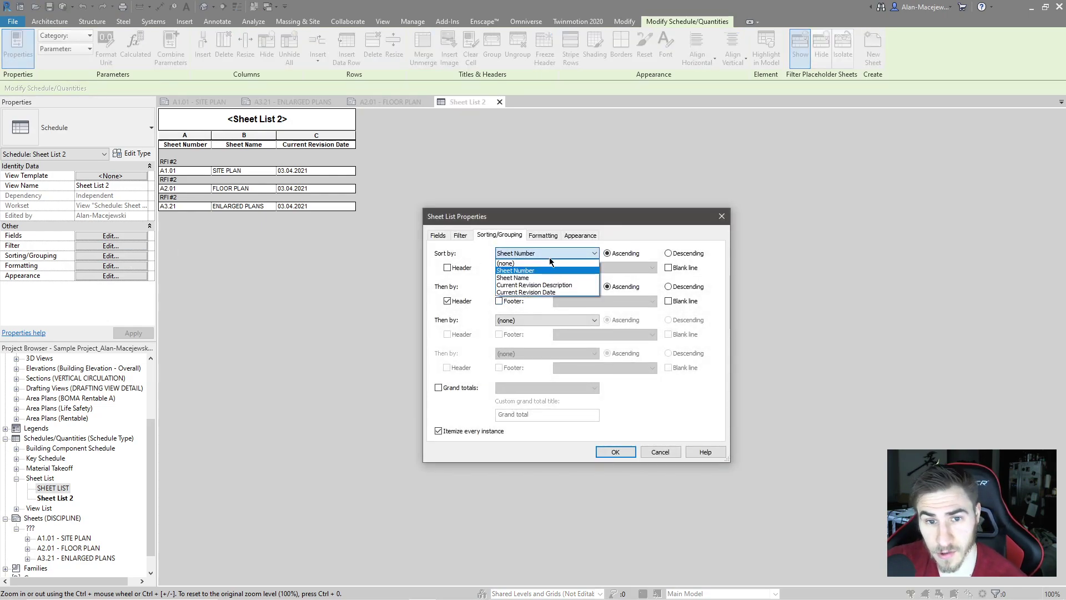
left_click(543, 293)
left_click(466, 267)
left_click(540, 287)
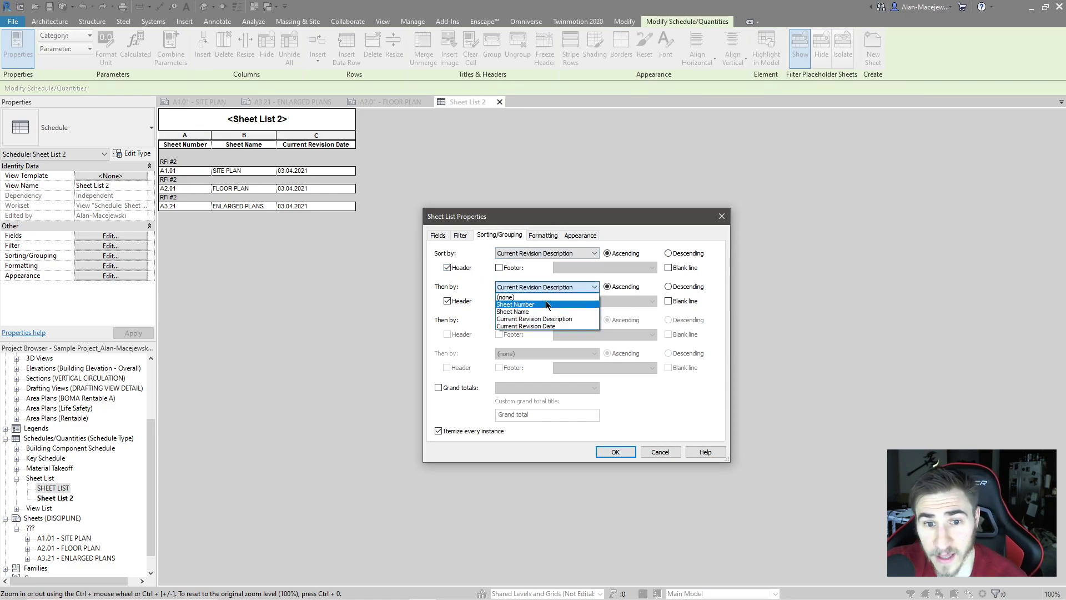
left_click(545, 304)
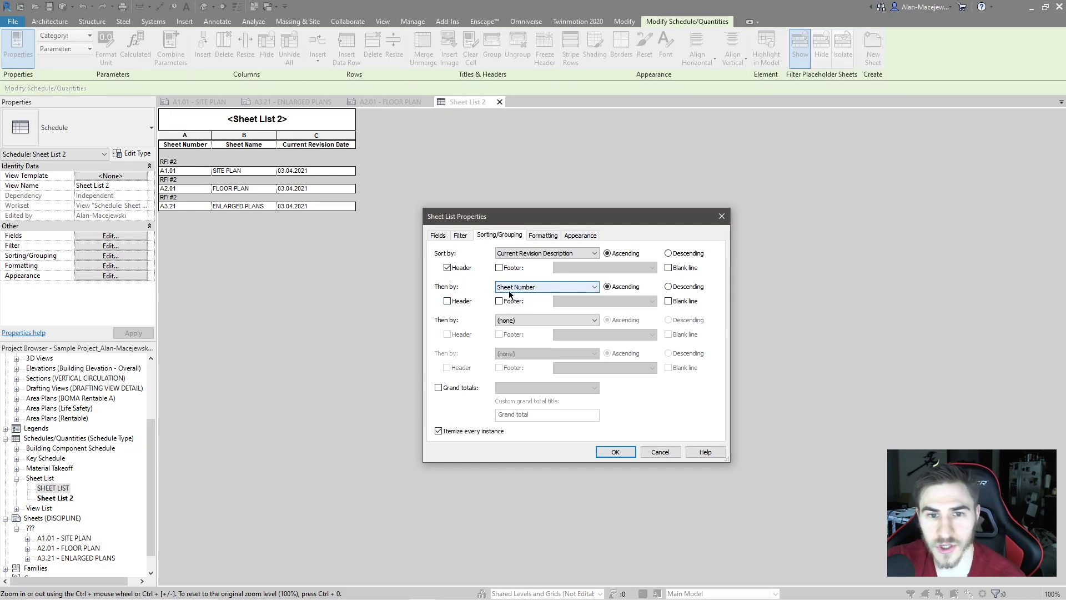
left_click(615, 451)
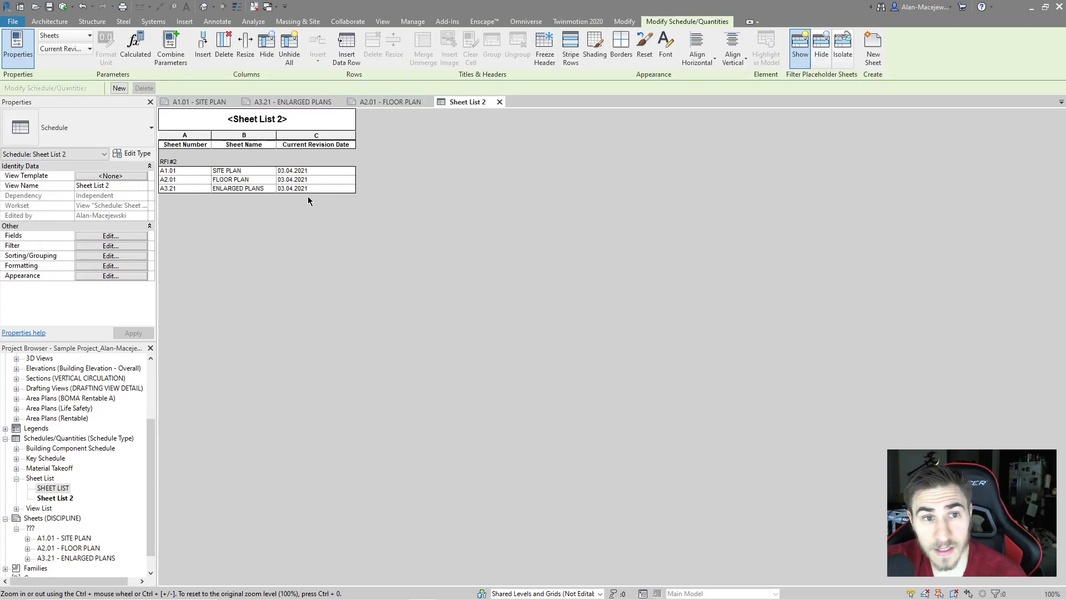
- Hide the Current Revision Date column and group by that date with a header at level three
left_click(293, 138)
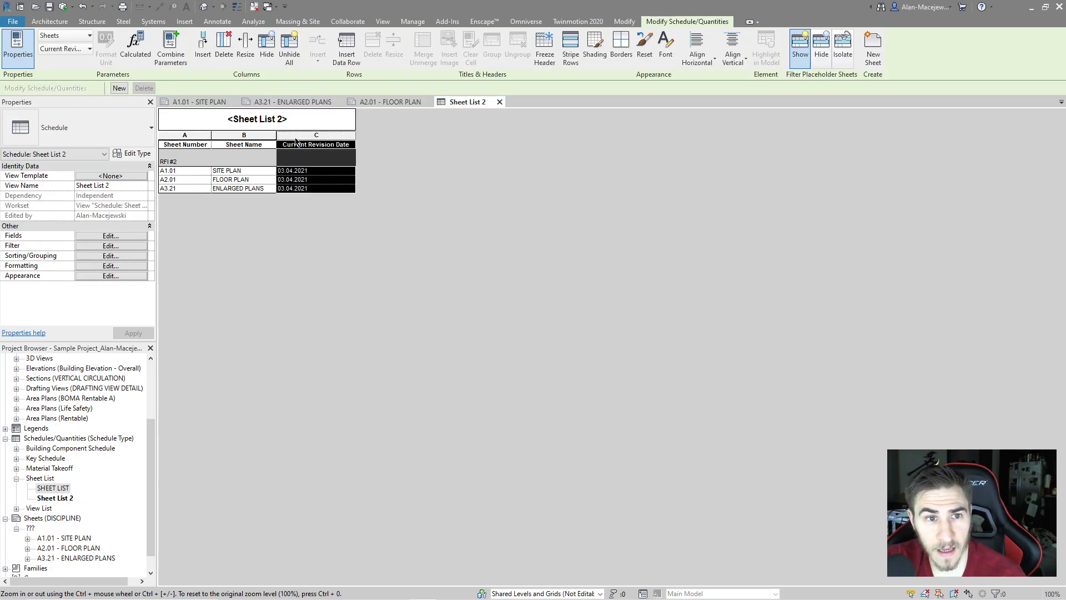
left_click(263, 43)
left_click(110, 246)
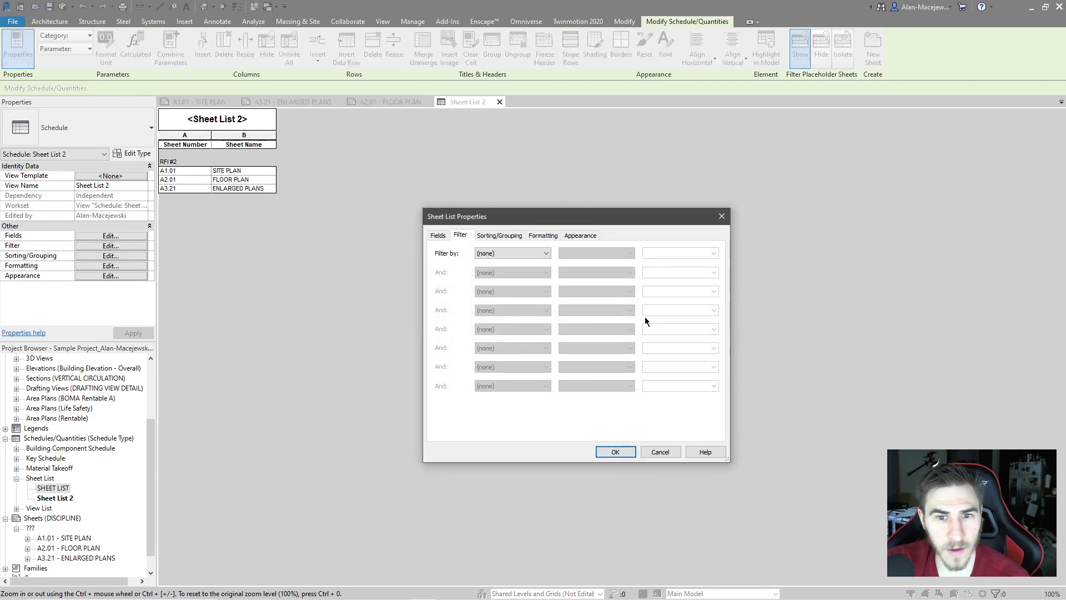
left_click(516, 235)
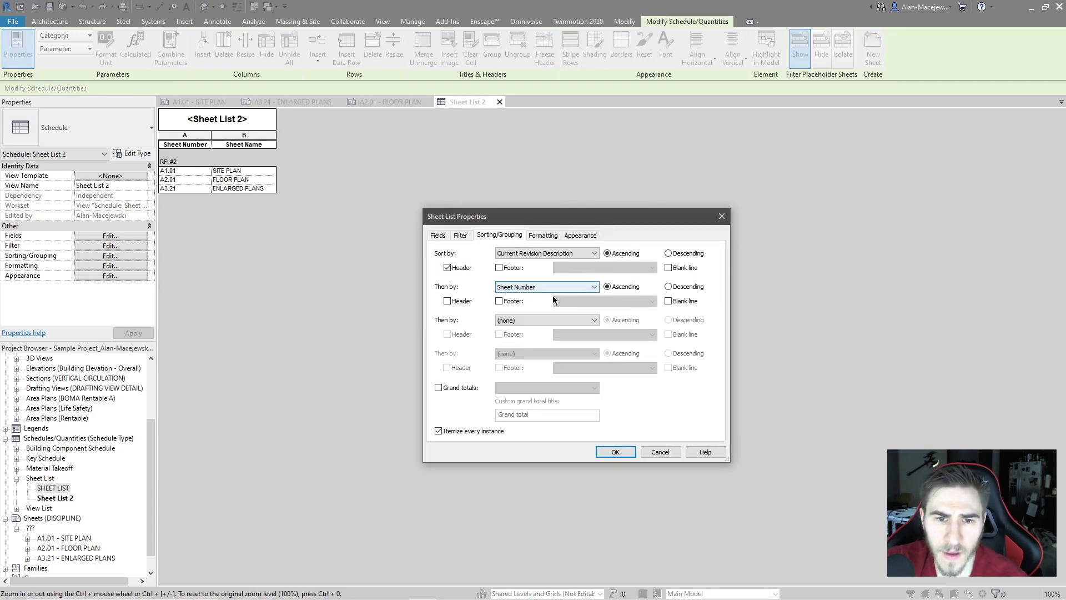
left_click(505, 320)
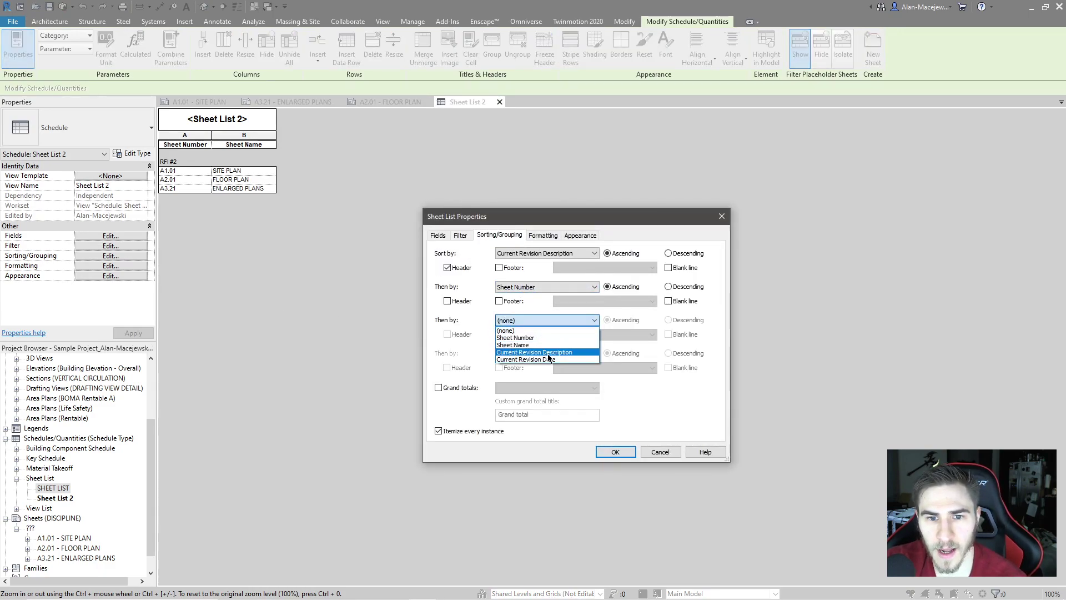
left_click(525, 359)
left_click(447, 334)
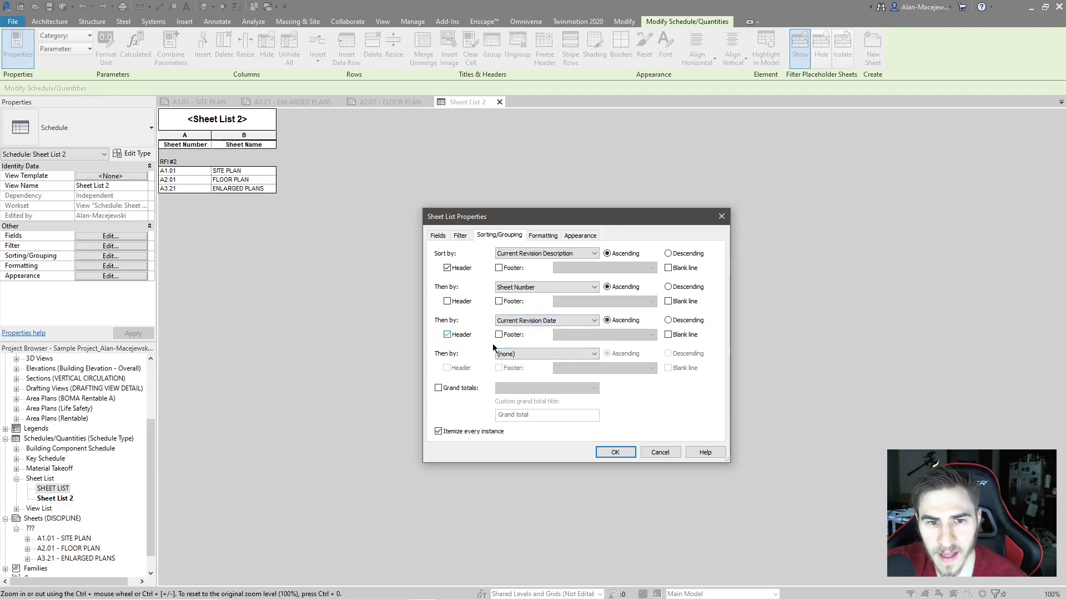
left_click(616, 453)
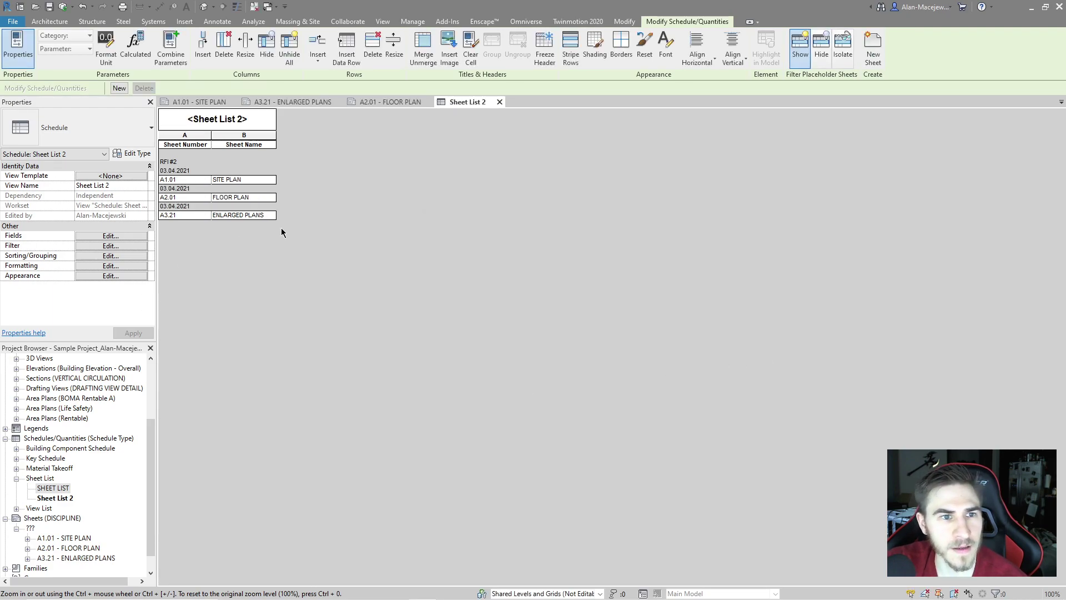
- Reorder sorting to Current Revision Date second with a header, then Sheet Number
left_click(146, 255)
left_click(517, 287)
left_click(533, 317)
left_click(531, 321)
left_click(513, 327)
left_click(448, 301)
left_click(448, 301)
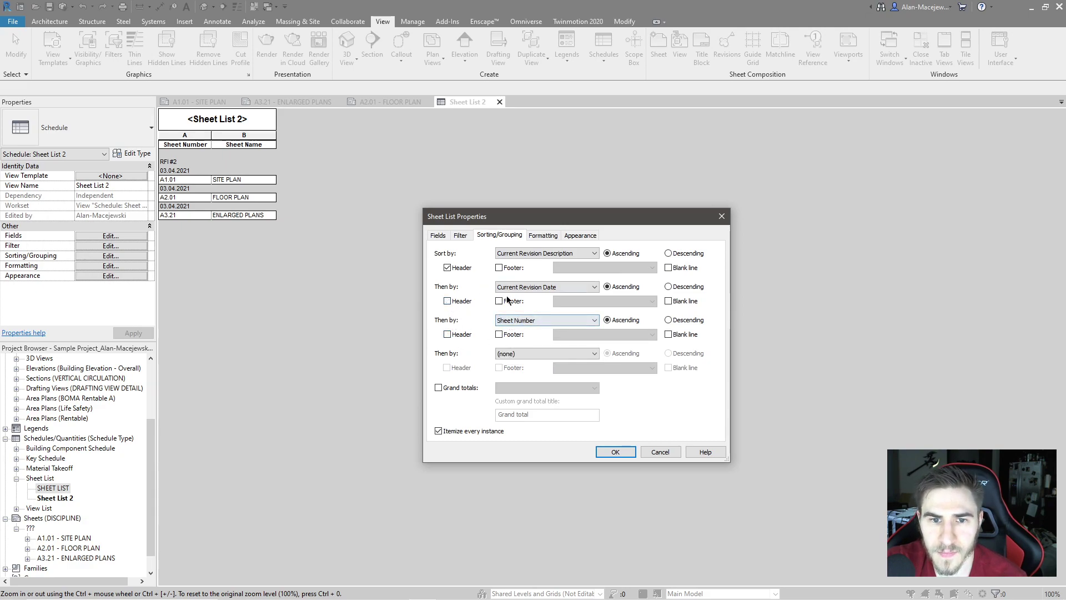
left_click(615, 452)
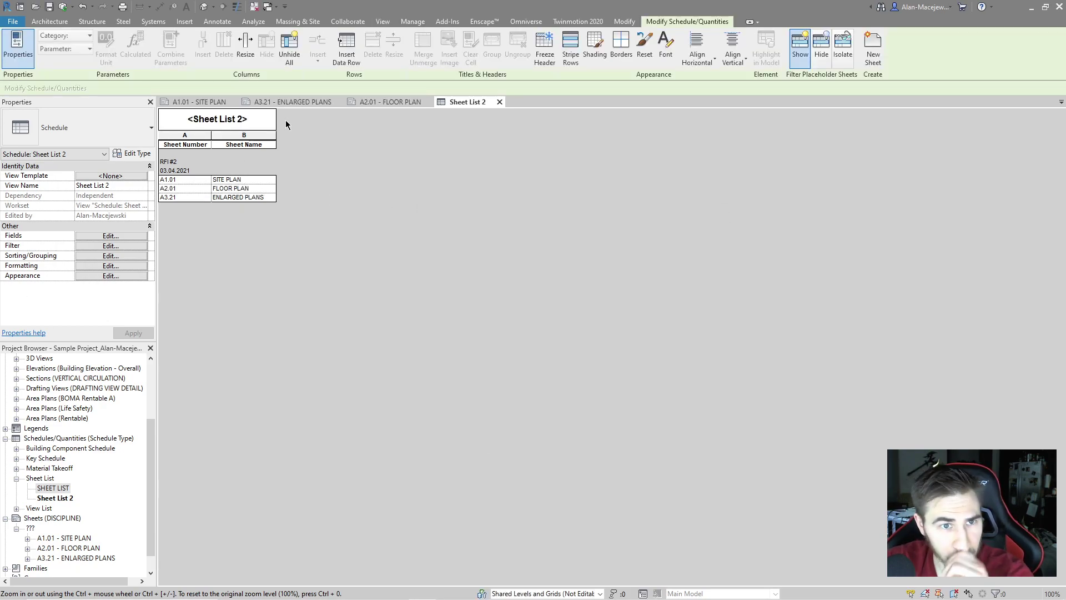
- Retitle the schedule REVISION and open the REVISION view from the Project Browser
left_click(258, 114)
type("REVISION")
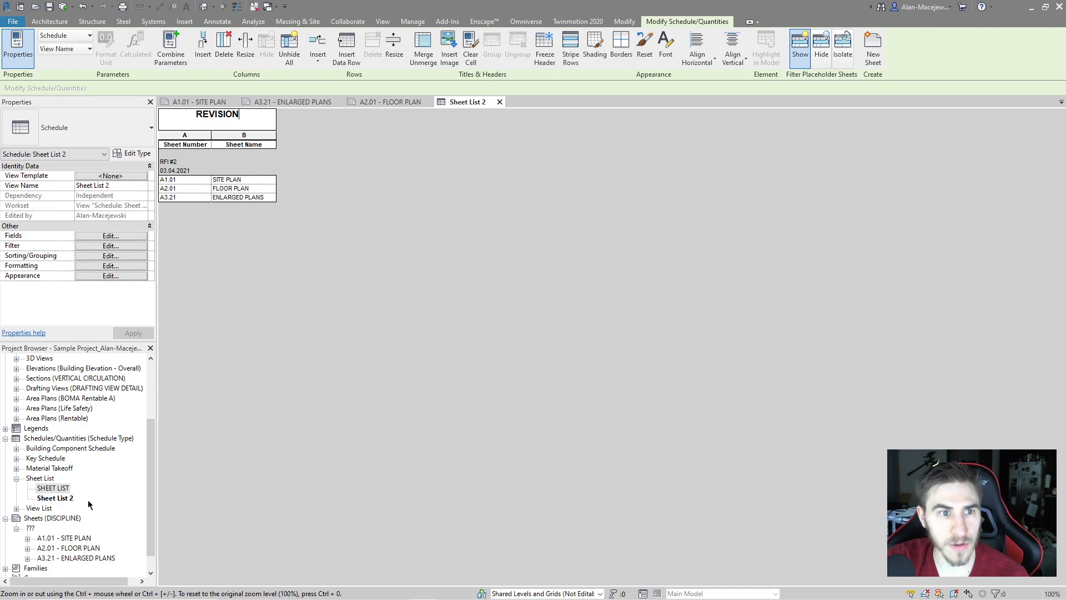
left_click(242, 316)
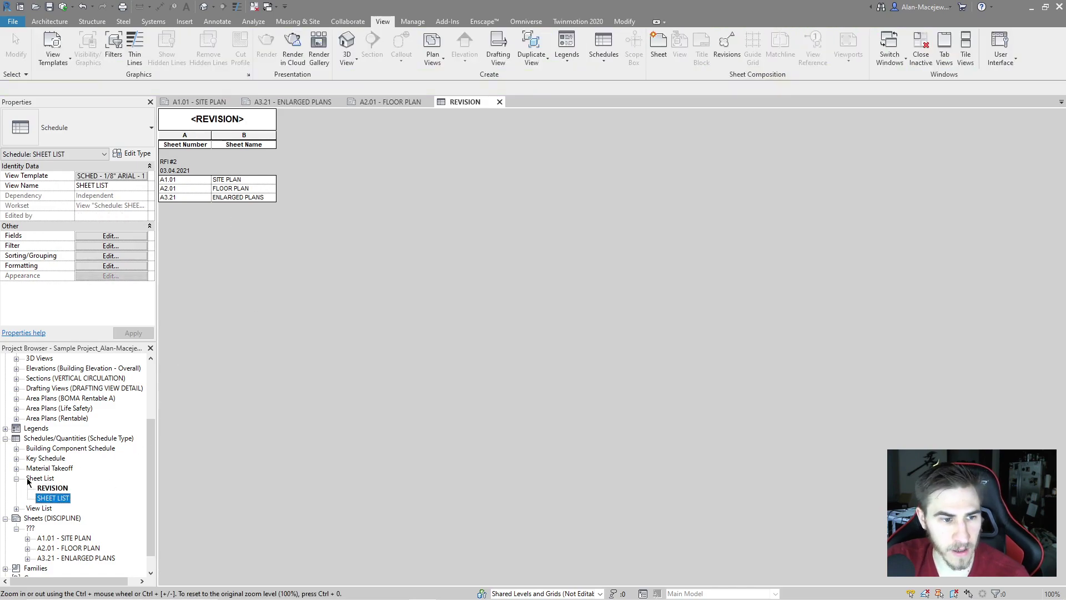
left_click(216, 259)
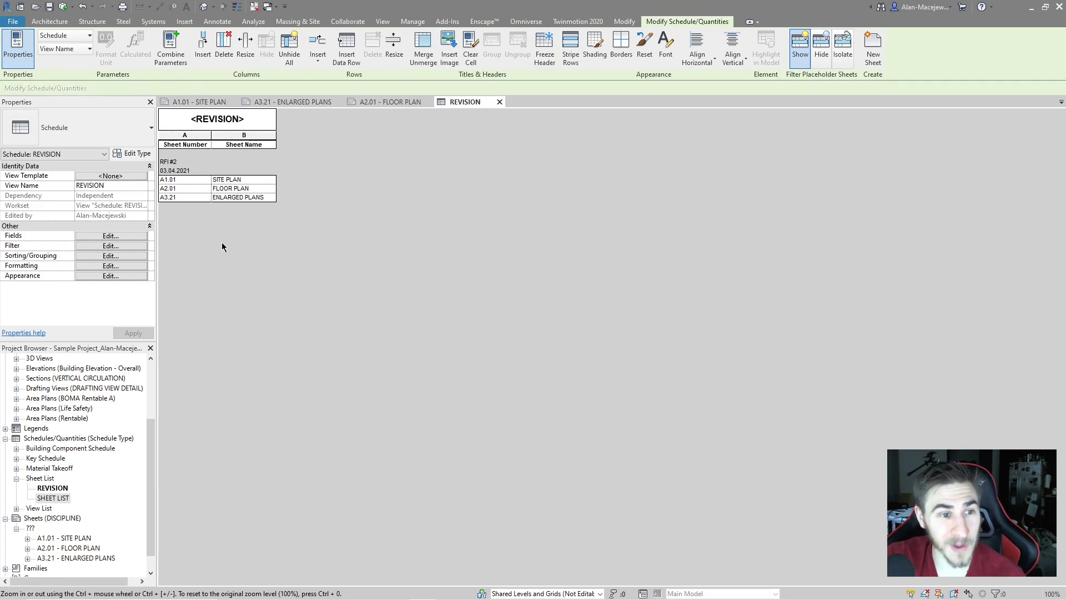
- Add the Current Revision Issued field to the REVISION schedule's scheduled fields
left_click(111, 255)
left_click(439, 236)
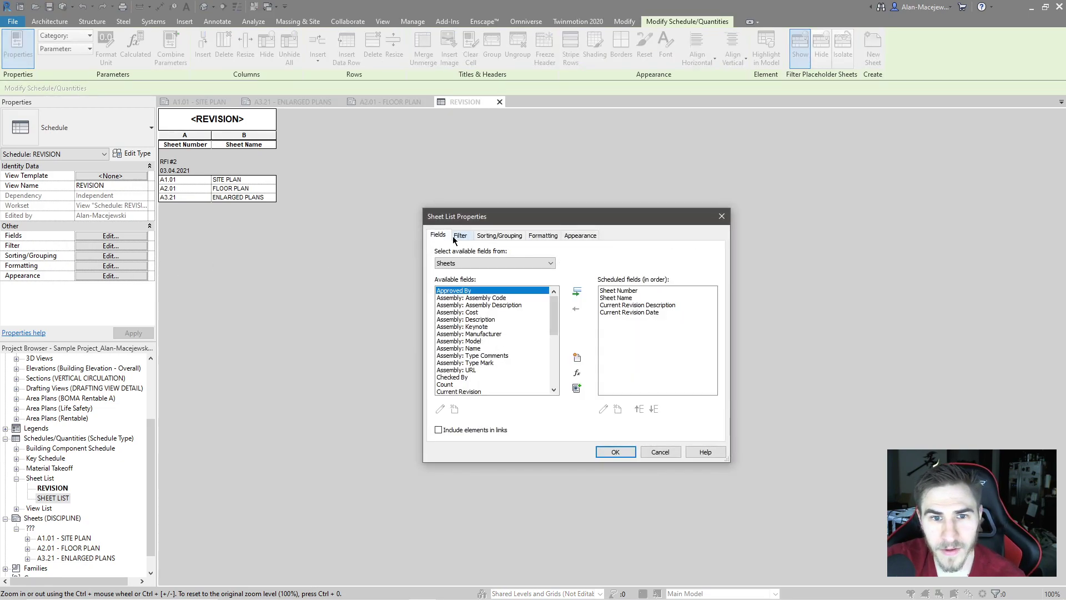
scroll(522, 335, "down", 3)
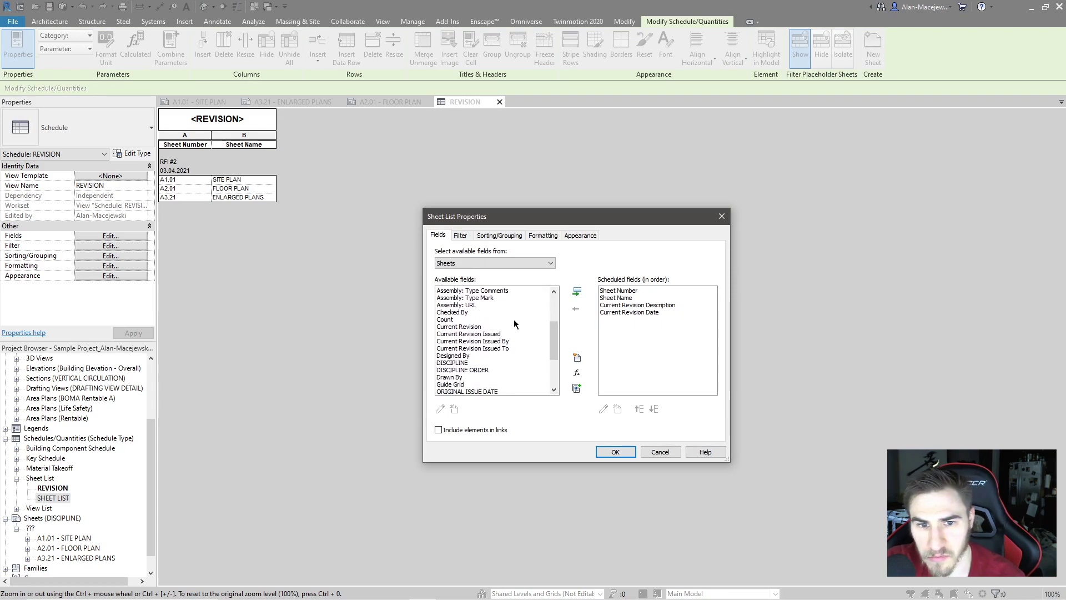
left_click(489, 327)
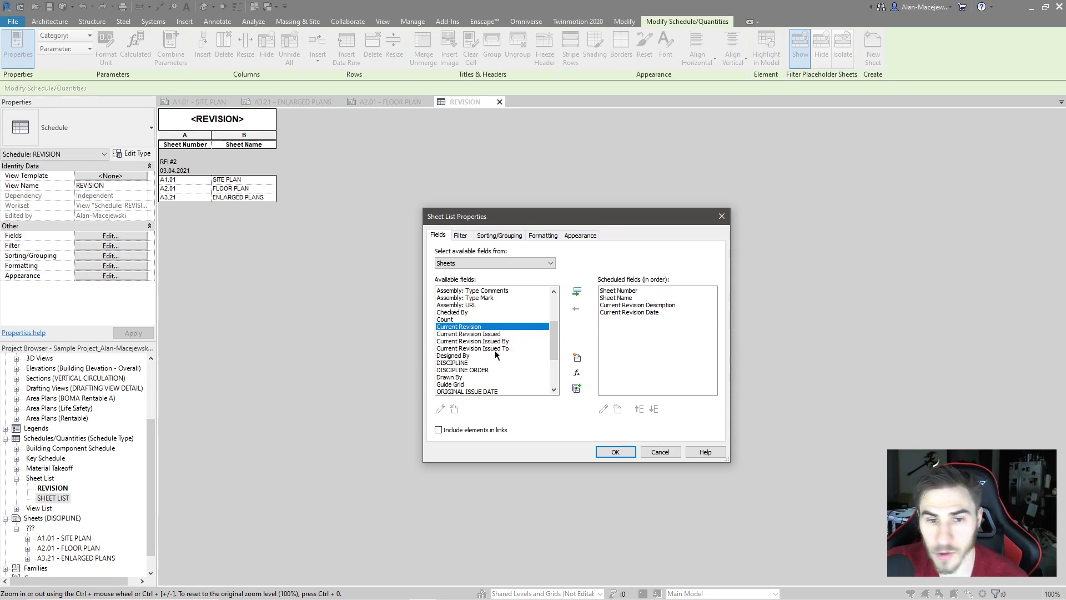
left_click(482, 334)
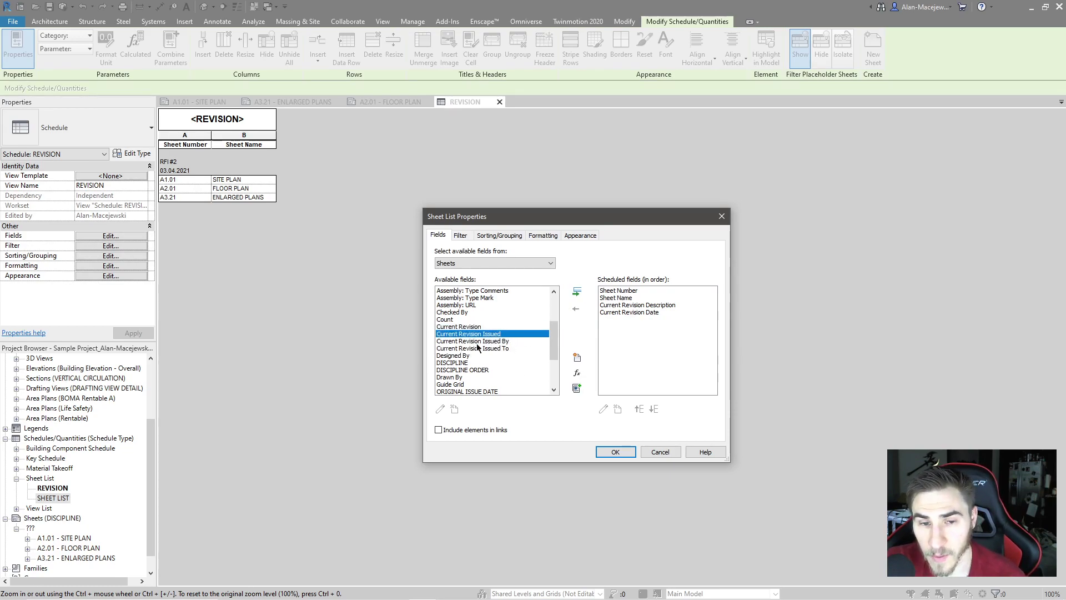
left_click(578, 293)
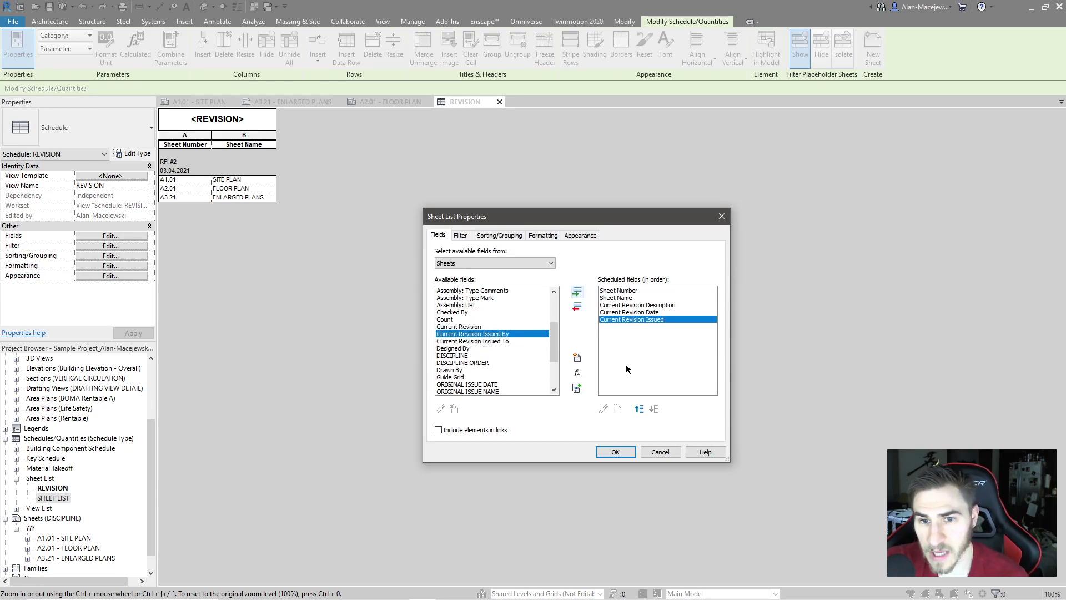
left_click(616, 452)
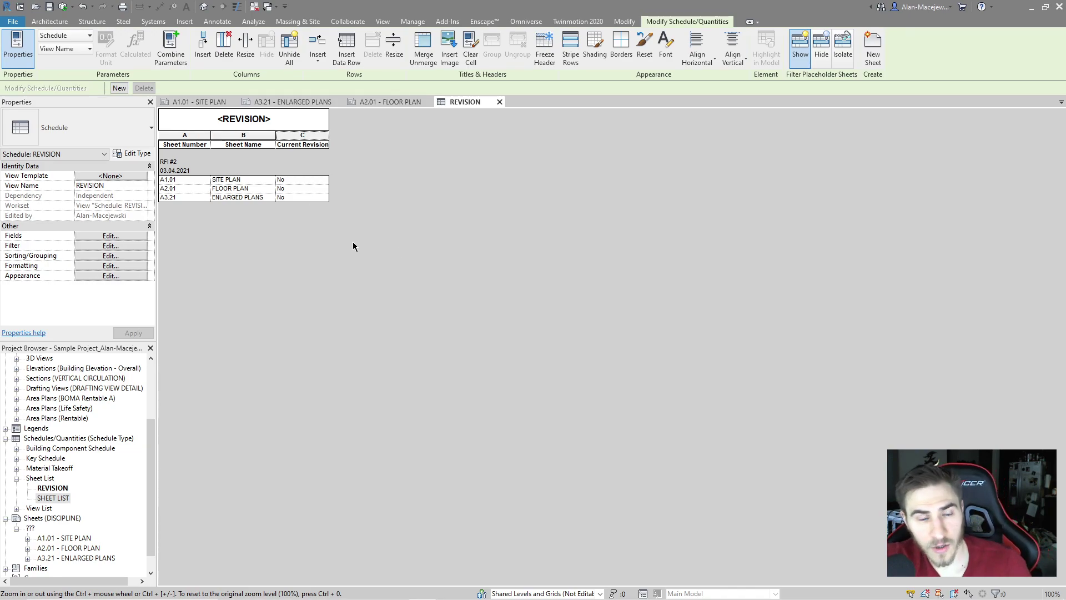
- Group by Current Revision Issued, sort last by Sheet Name, and hide the issued column
left_click(128, 255)
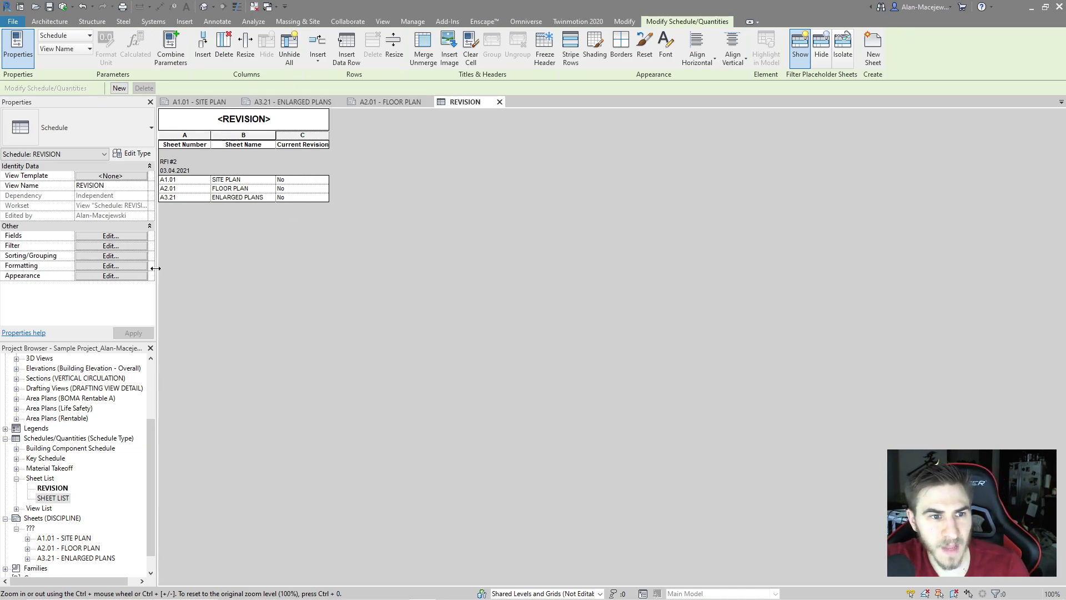
left_click(547, 353)
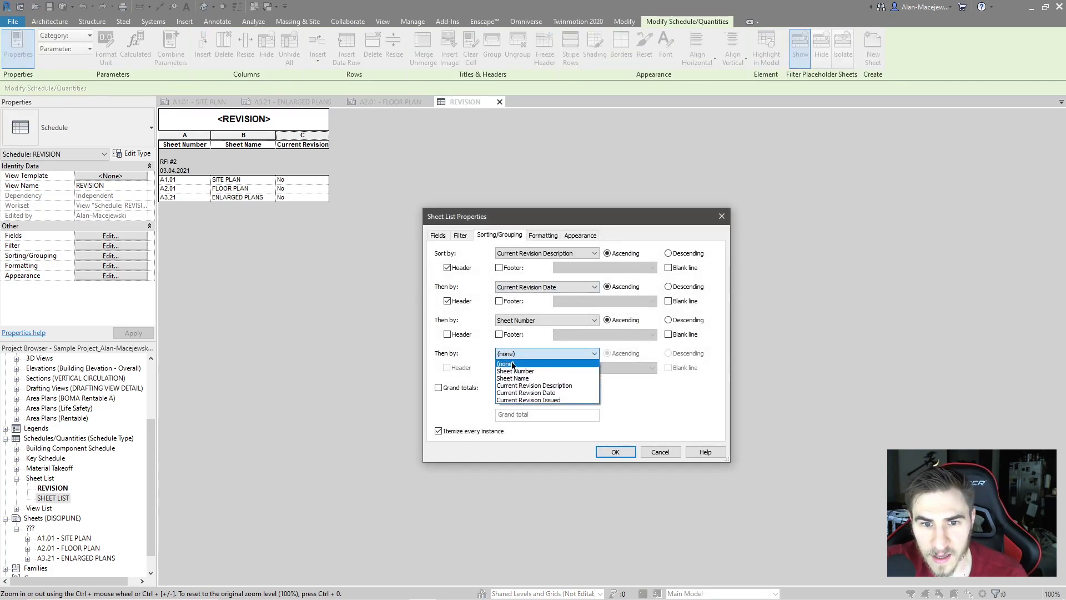
left_click(533, 376)
left_click(531, 321)
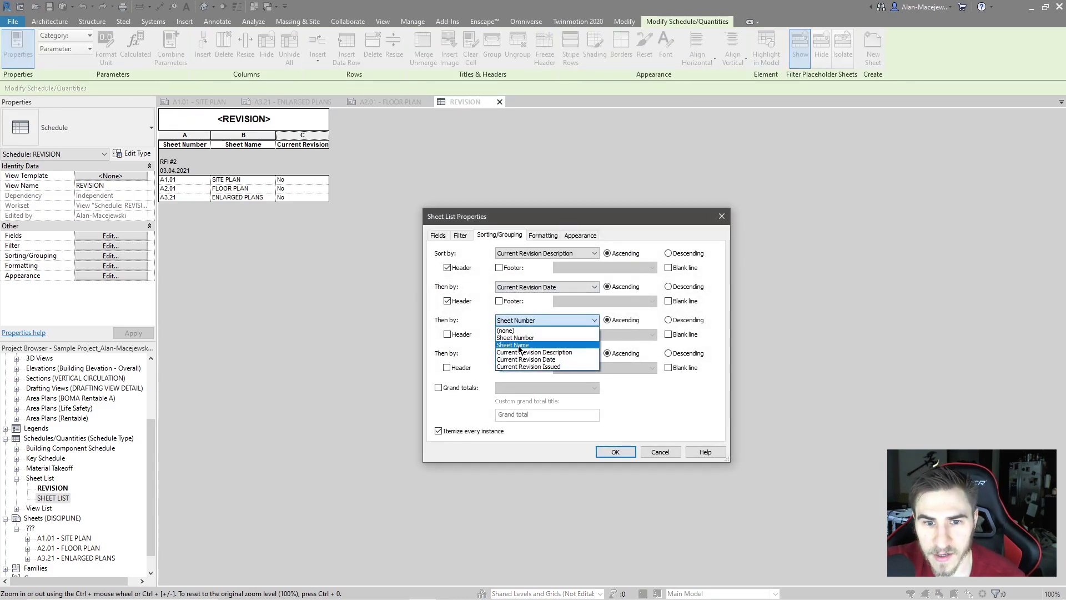
left_click(546, 366)
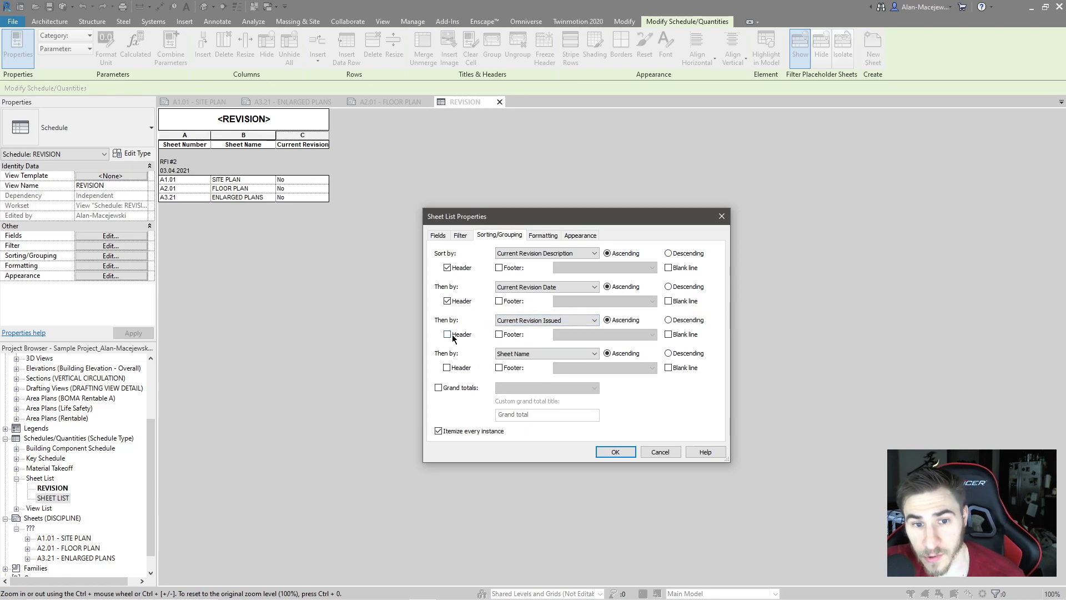
left_click(614, 453)
left_click(299, 138)
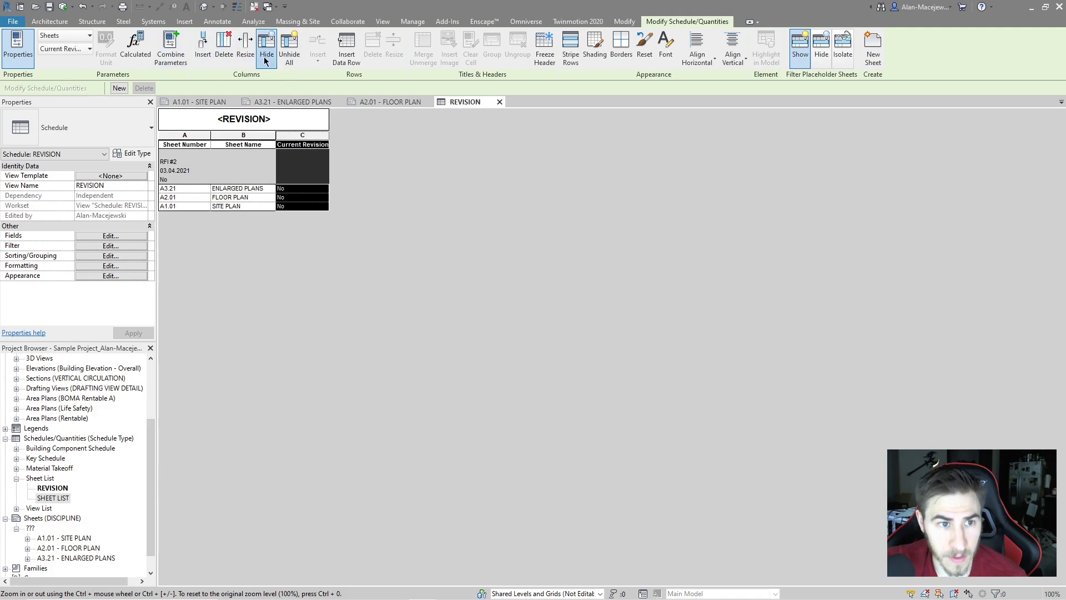
left_click(265, 55)
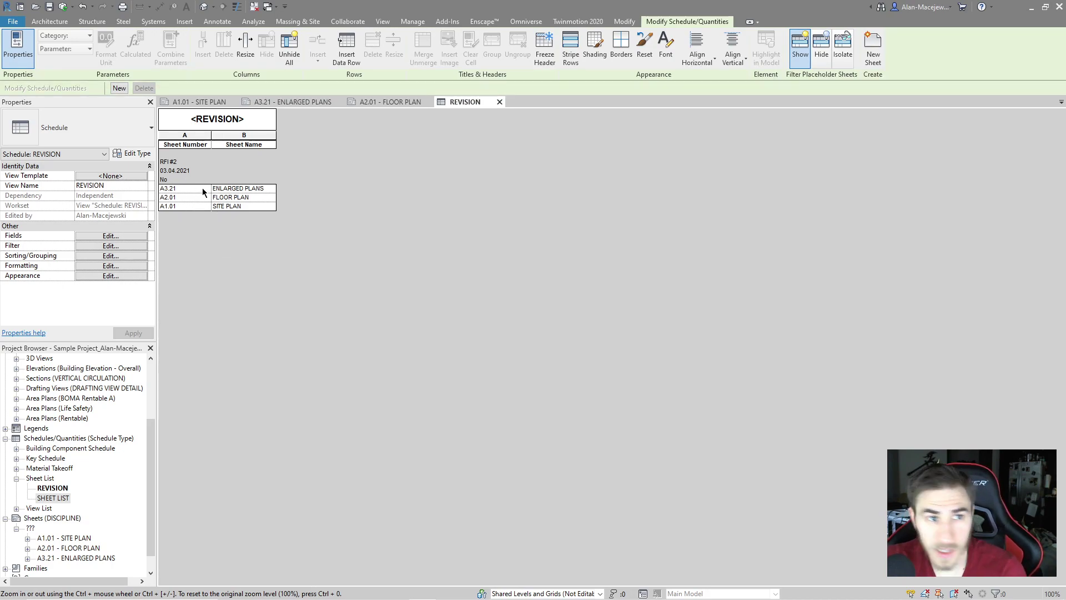
- Filter the REVISION schedule to Current Revision Description equals RFI #2
left_click(98, 243)
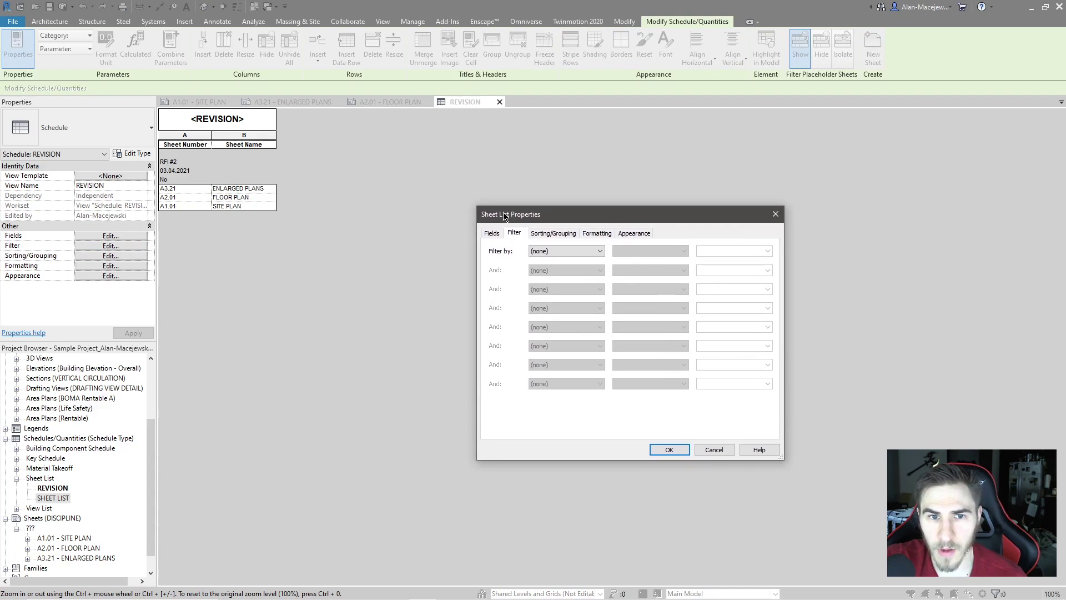
left_click_drag(539, 217, 511, 200)
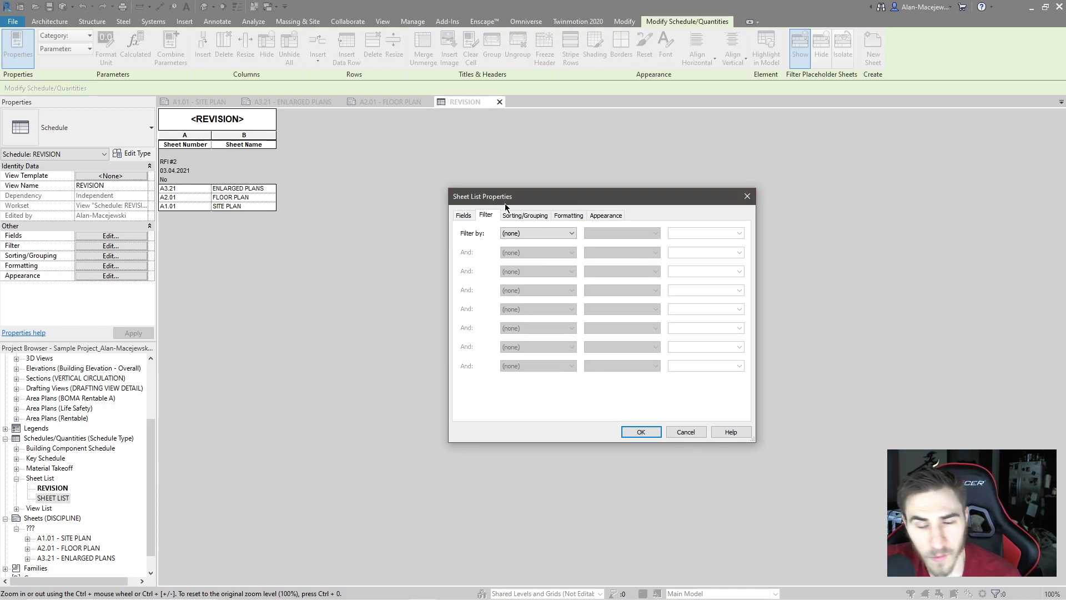
left_click_drag(509, 200, 481, 199)
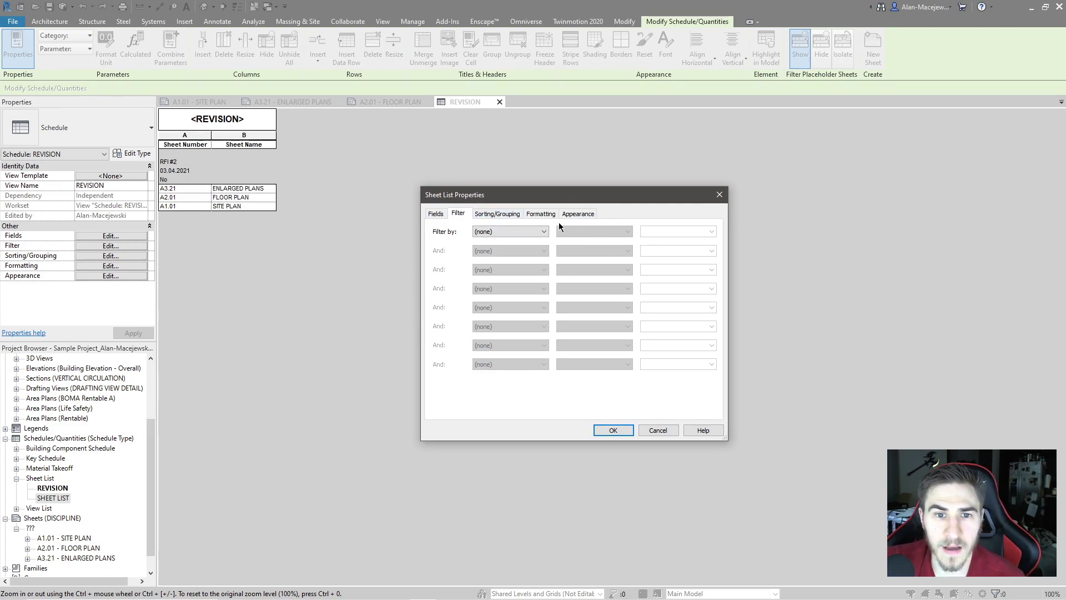
left_click(519, 232)
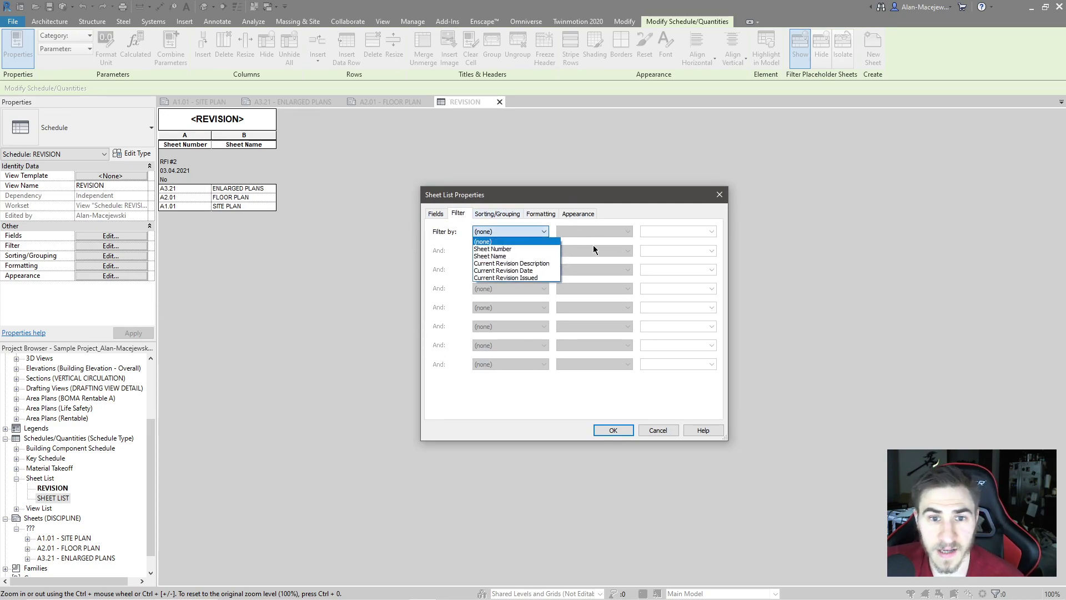
left_click(534, 263)
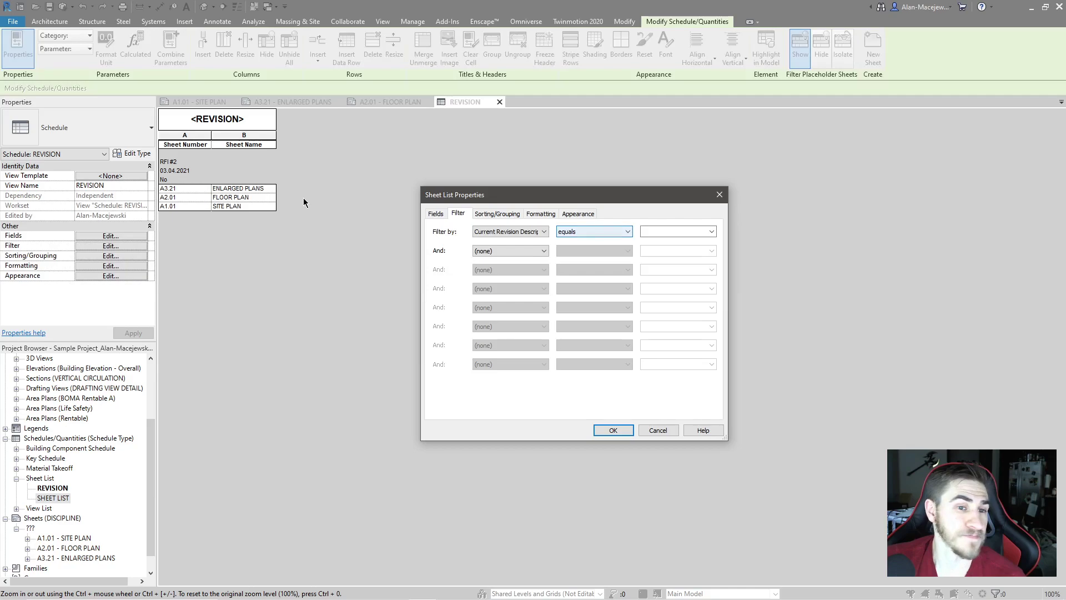
left_click(712, 231)
left_click(679, 243)
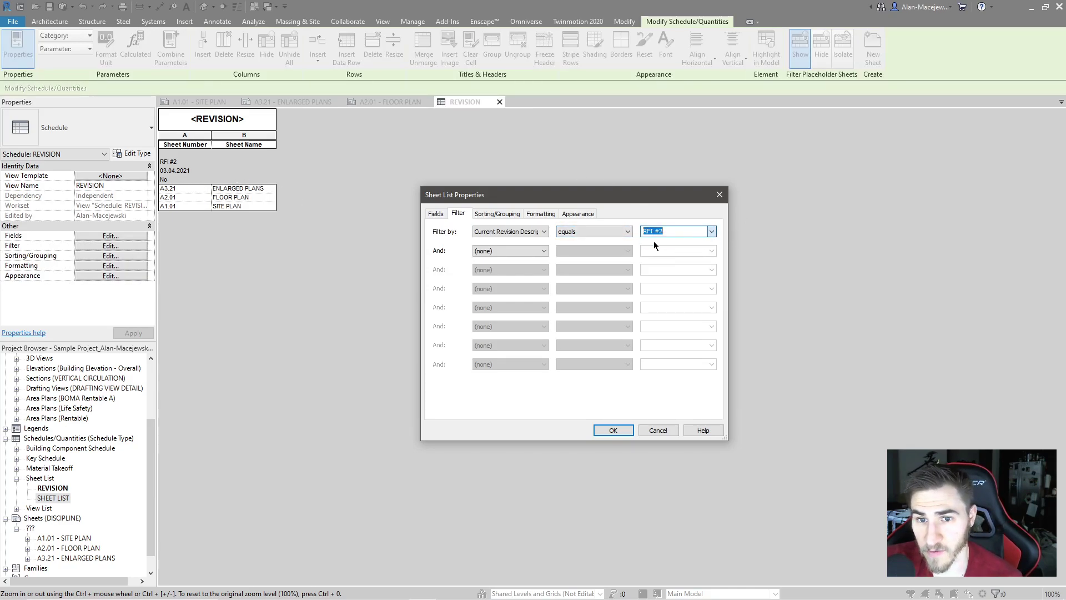
left_click(610, 431)
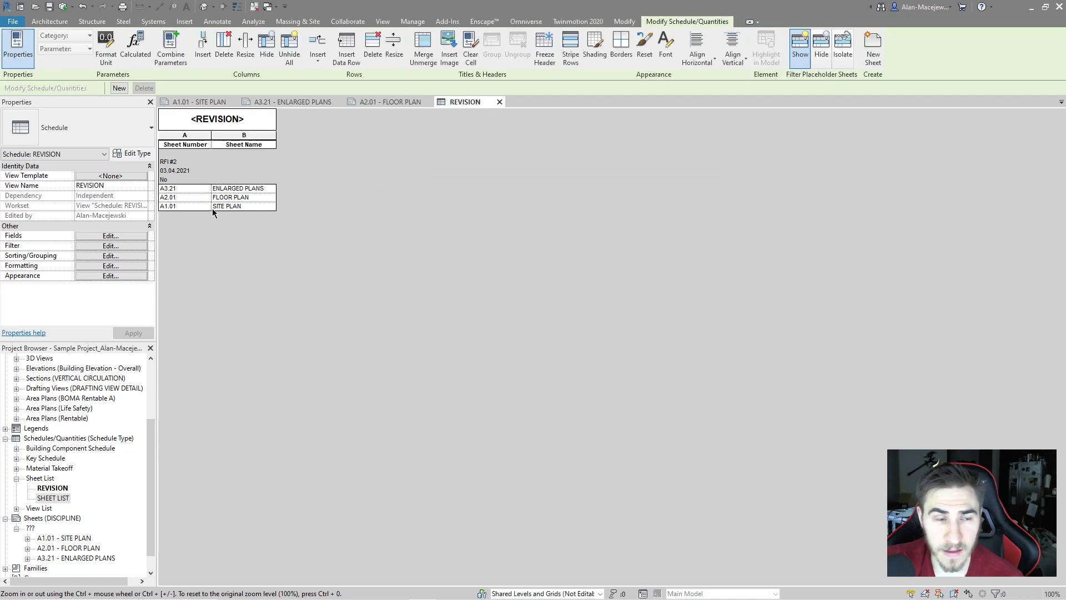
left_click(666, 121)
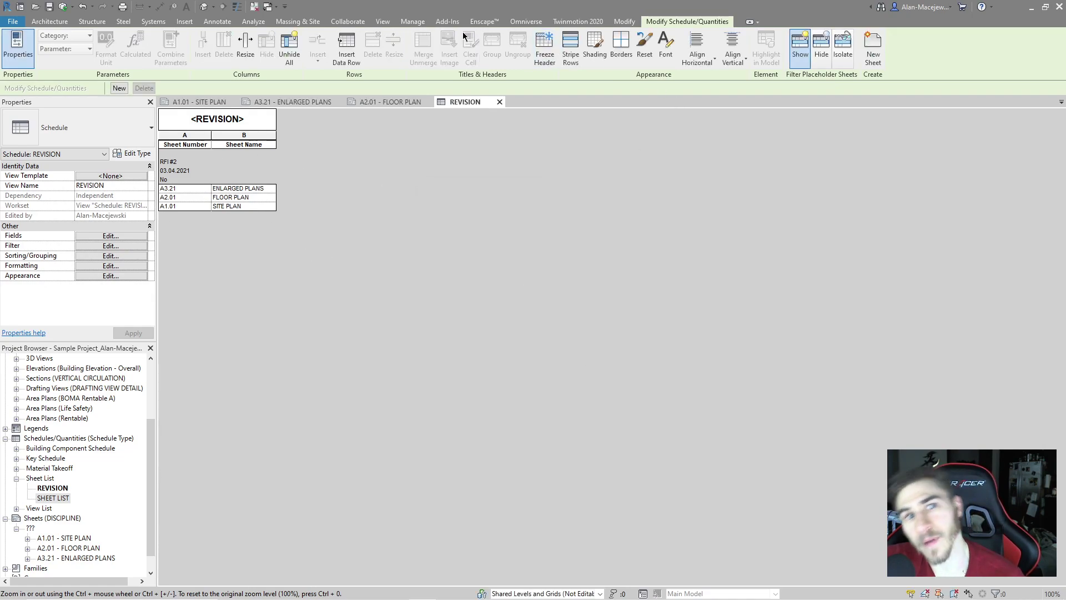
- Mark Revisions 1 through 4 as not issued in the project's revision list
left_click(384, 21)
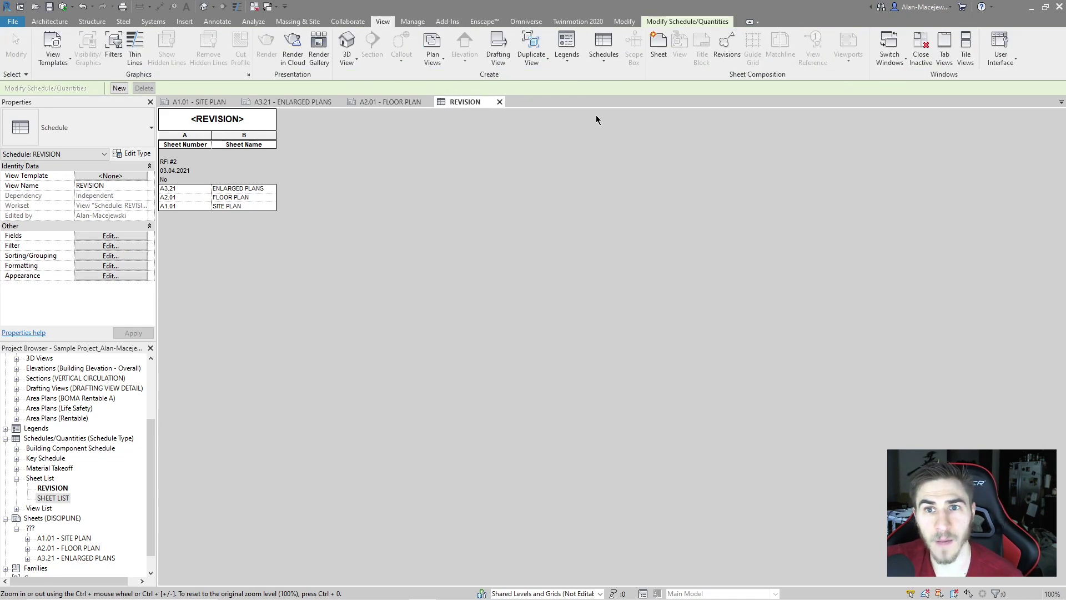
left_click(714, 58)
left_click(708, 211)
left_click(709, 203)
left_click(707, 191)
left_click(707, 181)
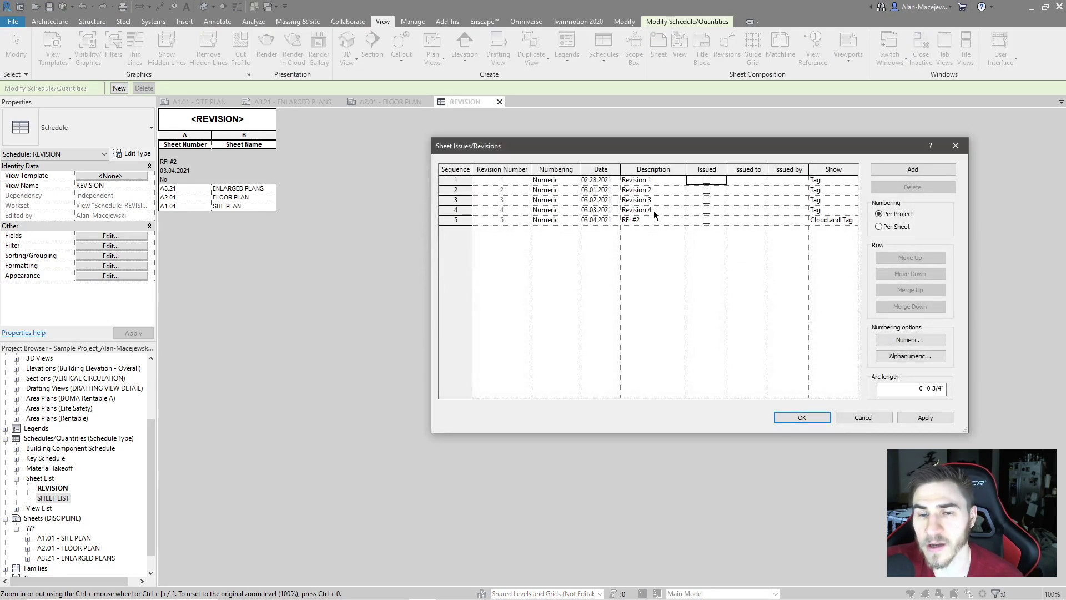
left_click(803, 417)
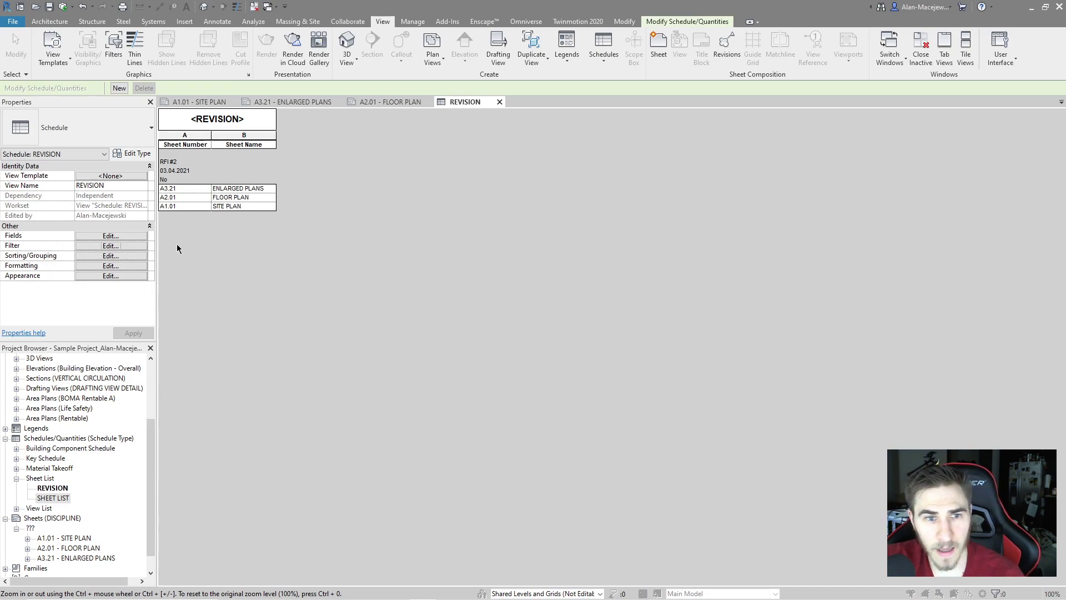
- Set the REVISION schedule filter value to RFI #2
left_click(138, 246)
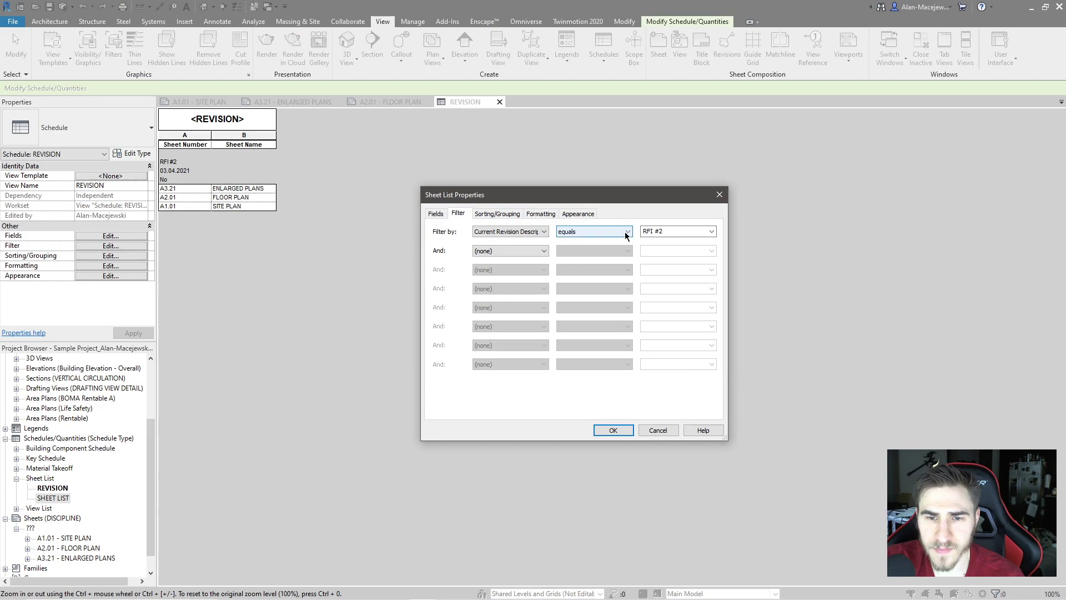
left_click(711, 232)
left_click(712, 232)
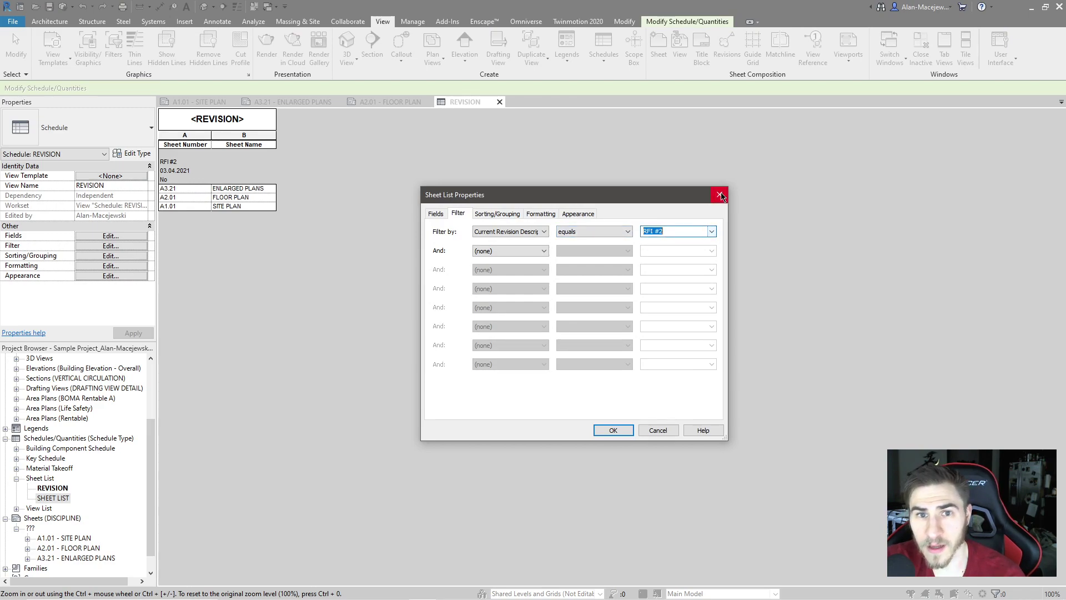
key("Return")
- Add revision row 6 as RFI #3 dated 03.05.2021
left_click(737, 48)
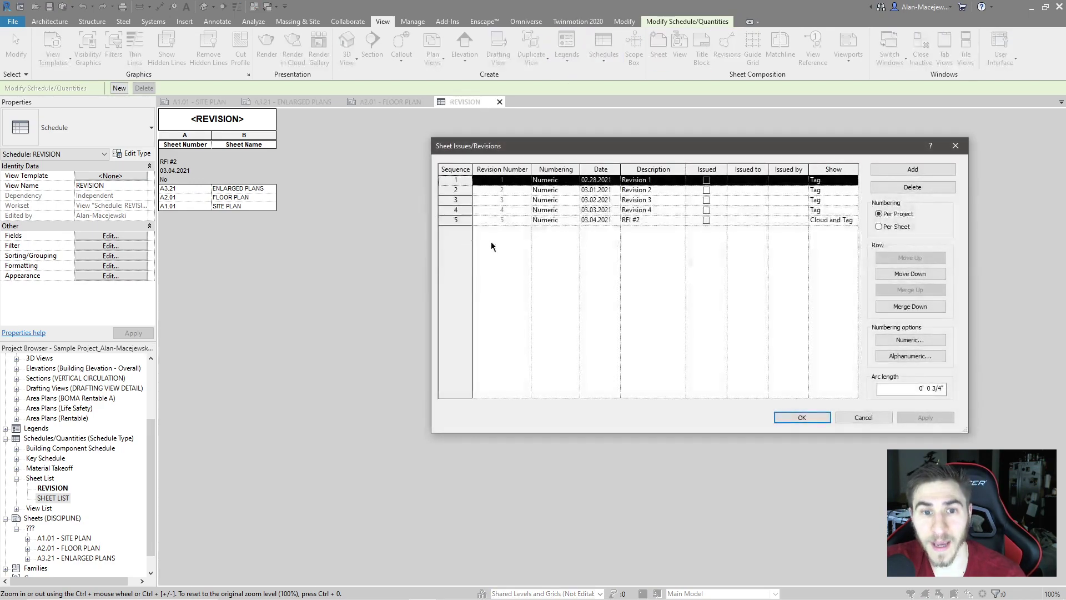
left_click(876, 168)
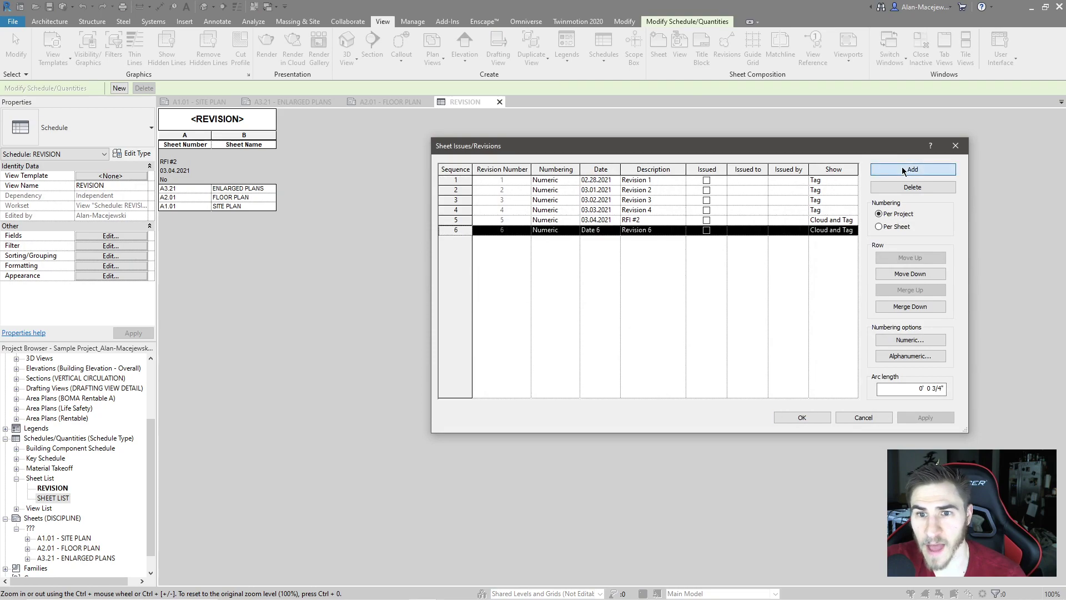
left_click(665, 229)
type("RFI #3")
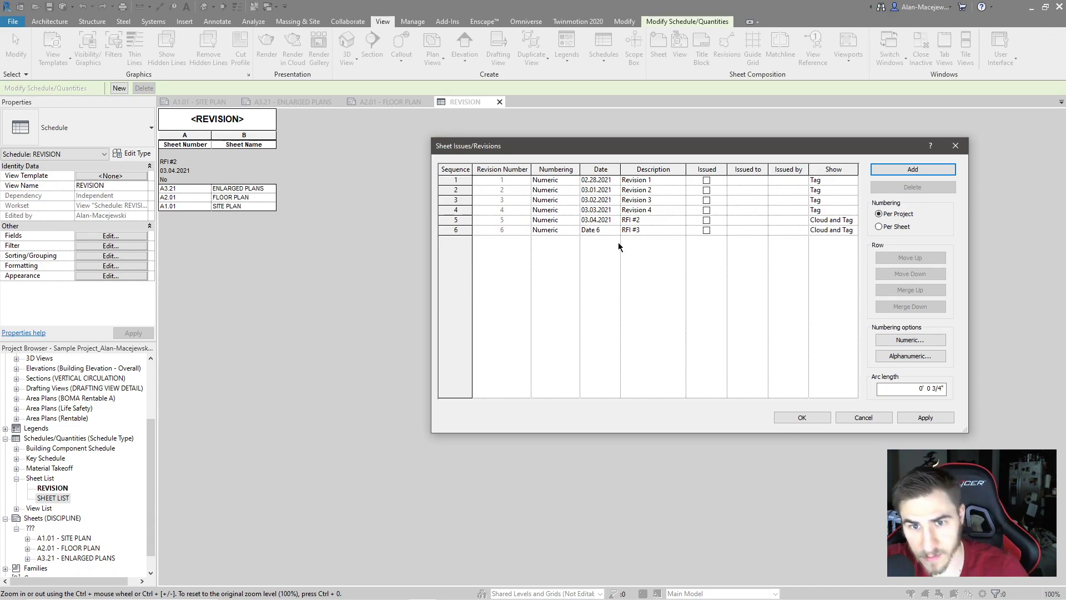
left_click(607, 228)
type("03.05")
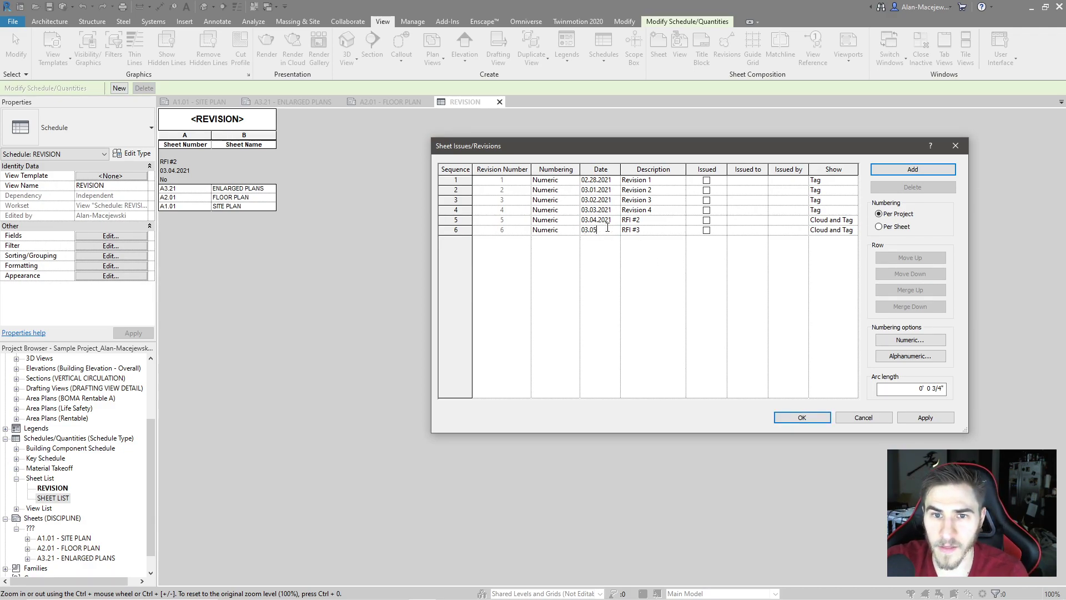
type(".2021")
key("Tab")
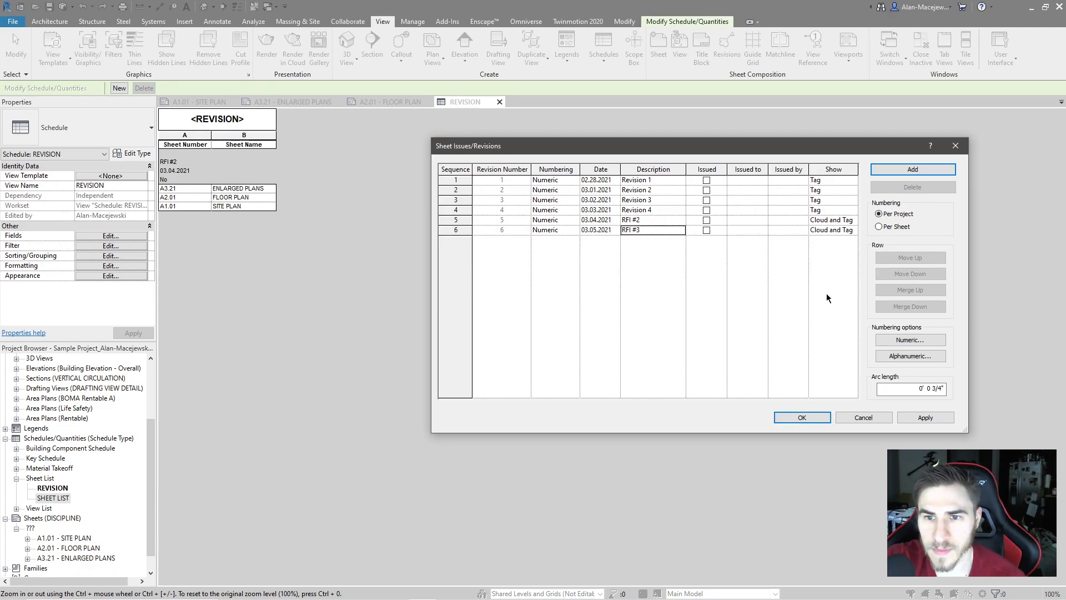
left_click(802, 417)
- Review the schedule filter values without changes, then show the A2.01 FLOOR PLAN sheet
left_click(111, 246)
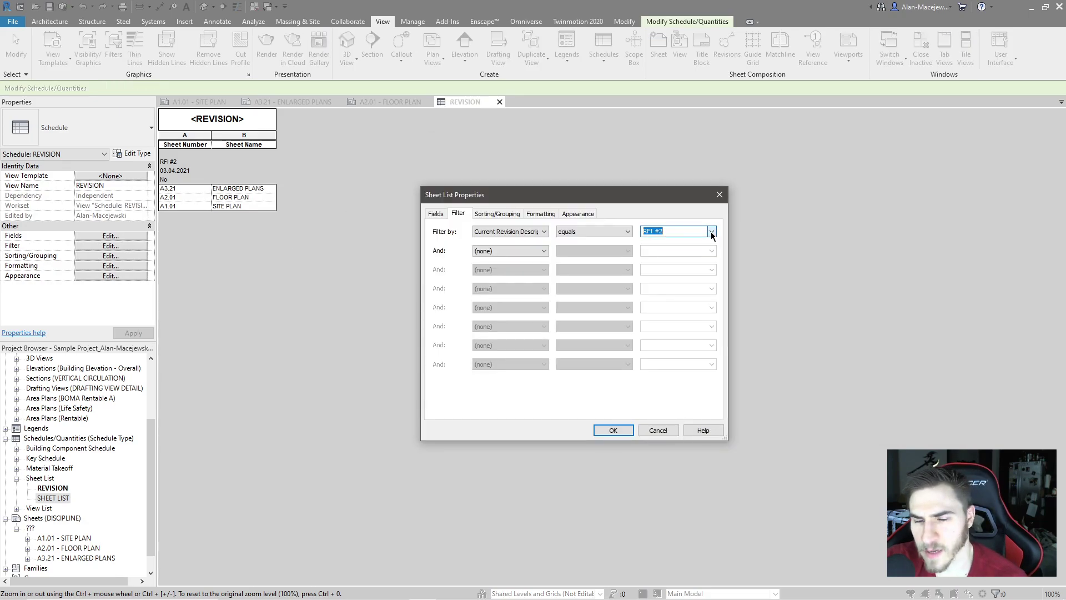
left_click(712, 231)
left_click(719, 201)
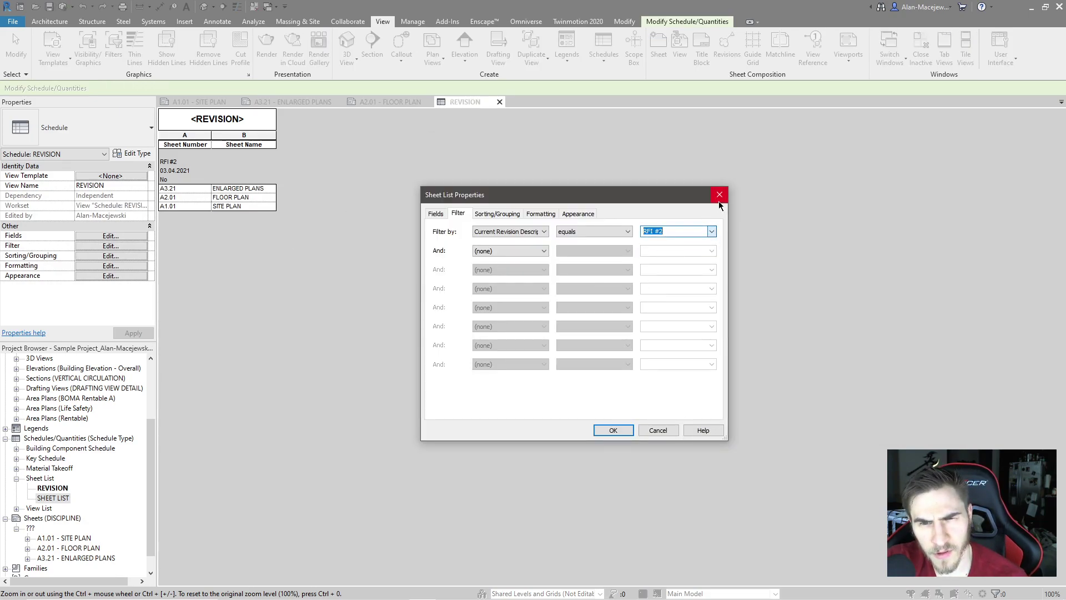
left_click(718, 196)
left_click(402, 102)
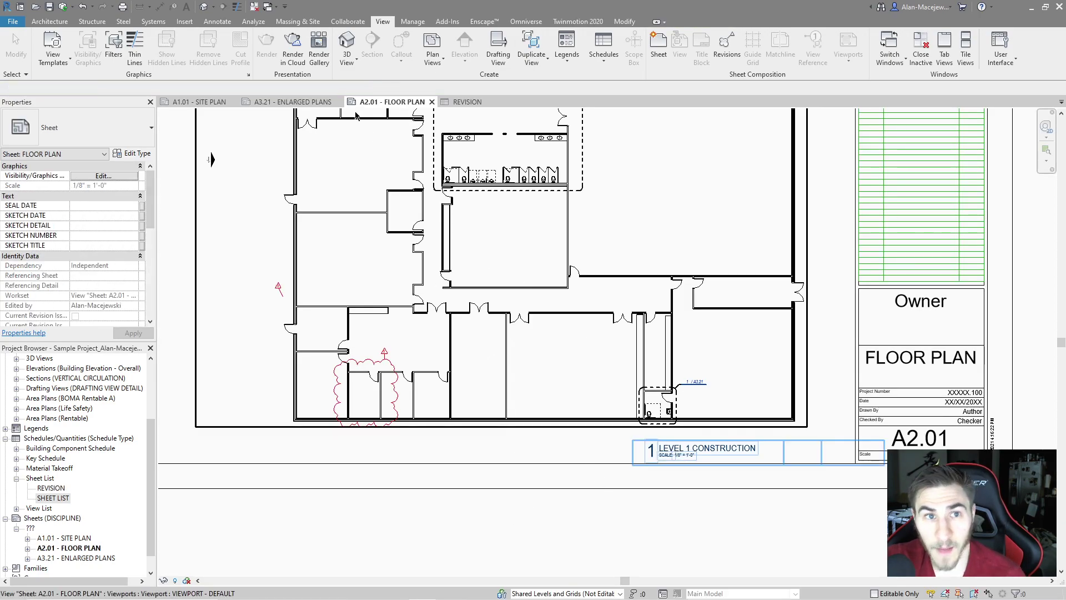
- Draw a rectangular revision cloud on A2.01 and assign it to Seq. 6 - RFI #3
left_click(218, 21)
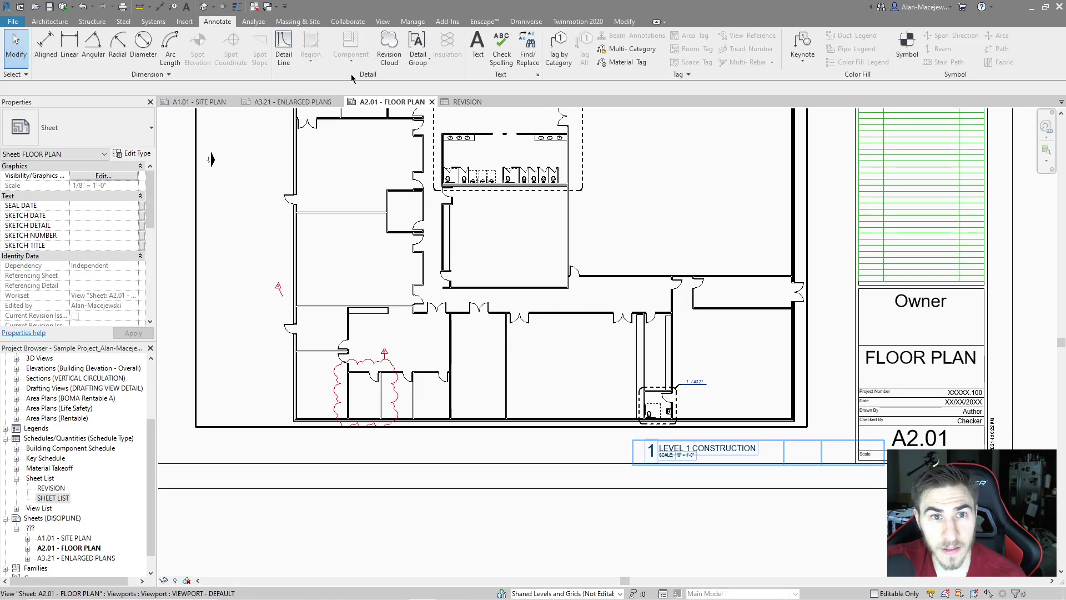
left_click(389, 50)
scroll(476, 309, "up", 2)
left_click(422, 350)
left_click(572, 293)
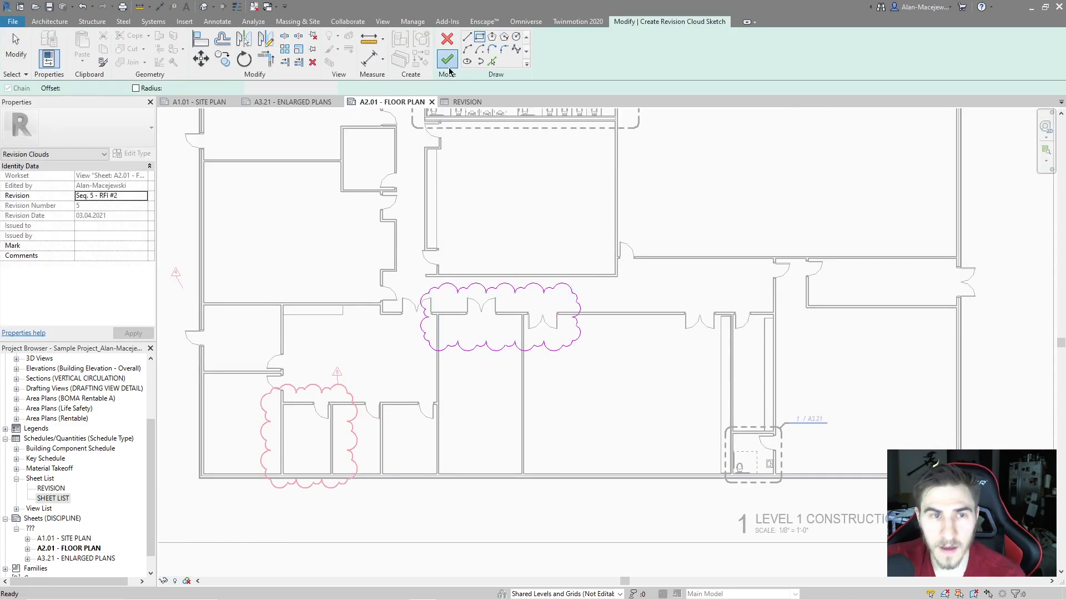
left_click(447, 59)
left_click(143, 195)
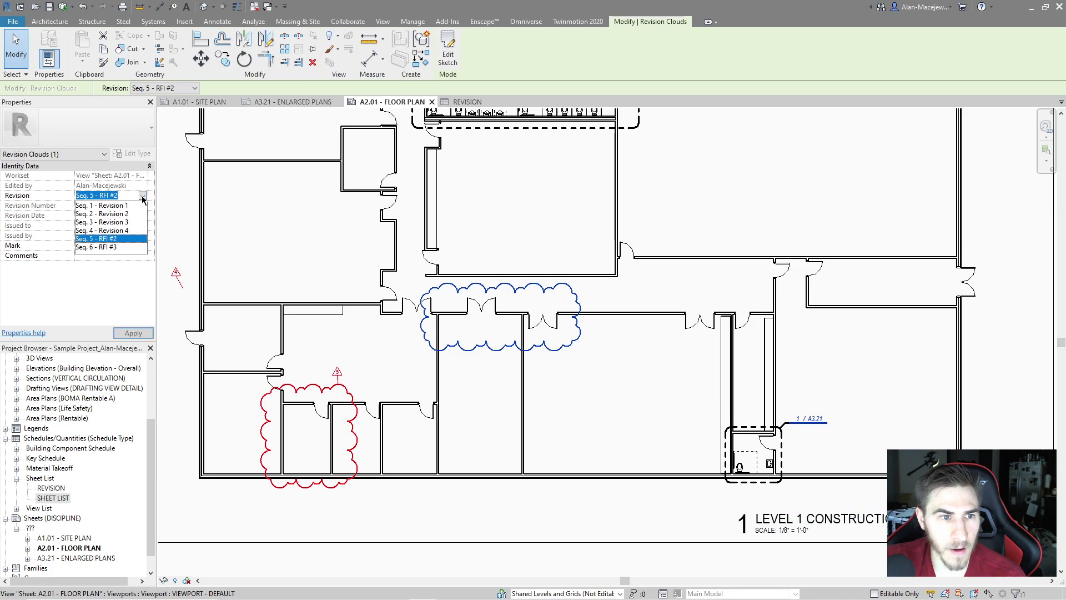
left_click(114, 250)
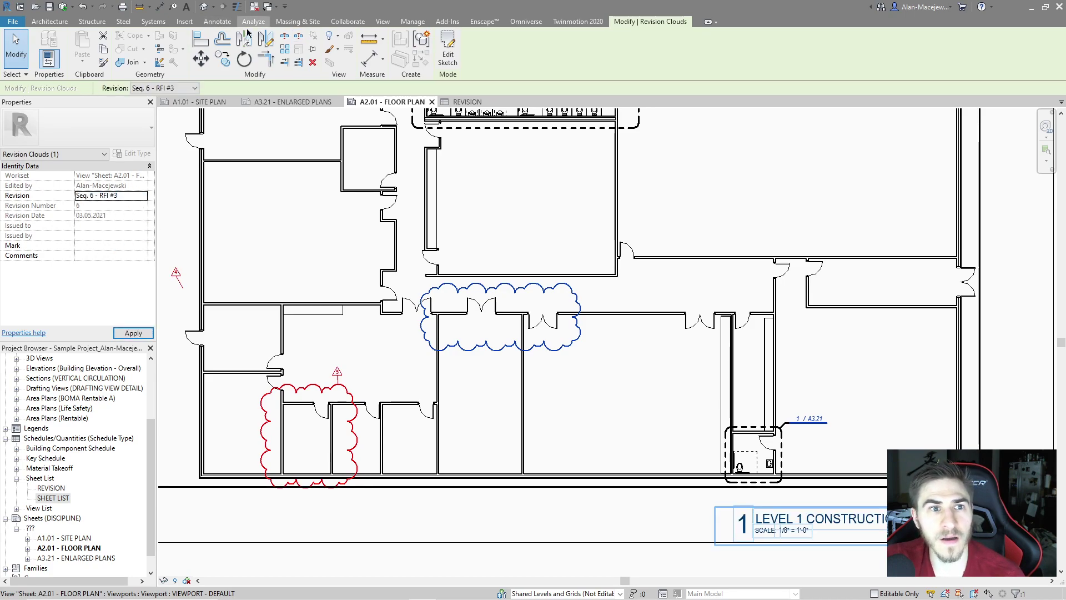
- Tag the new revision cloud and return to the REVISION schedule
key("t")
key("g")
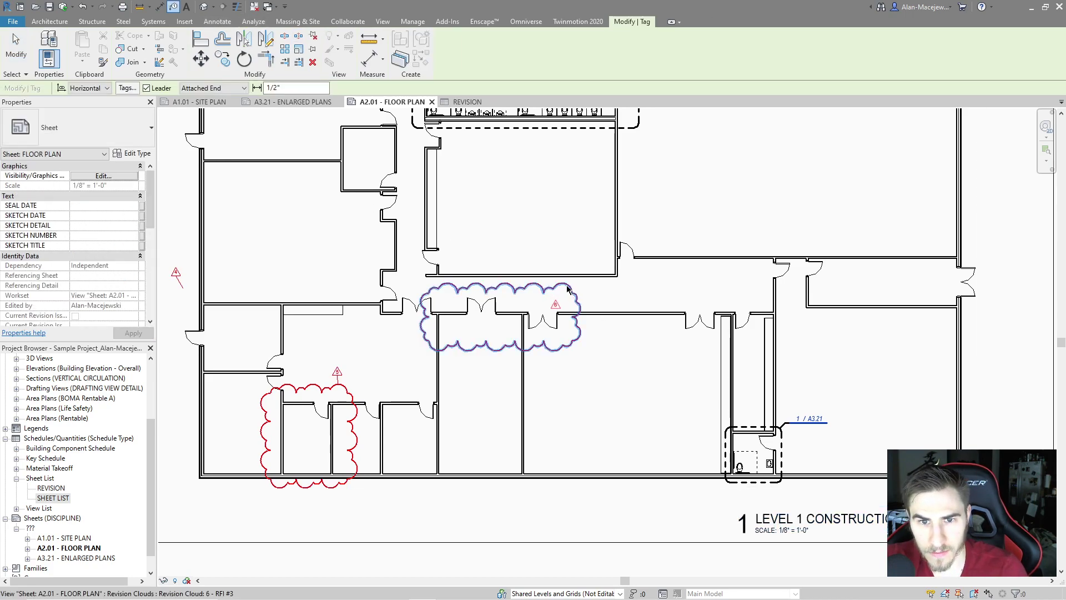
left_click(573, 294)
key("Escape")
left_click(469, 102)
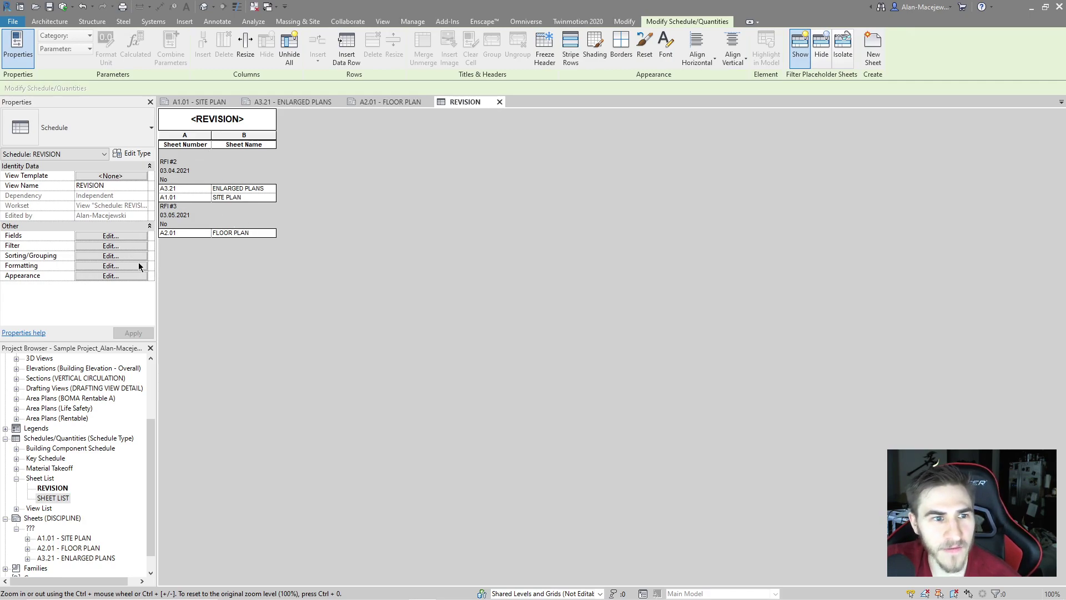
- Filter the REVISION schedule by Current Revision Description equals RFI #3
left_click(105, 246)
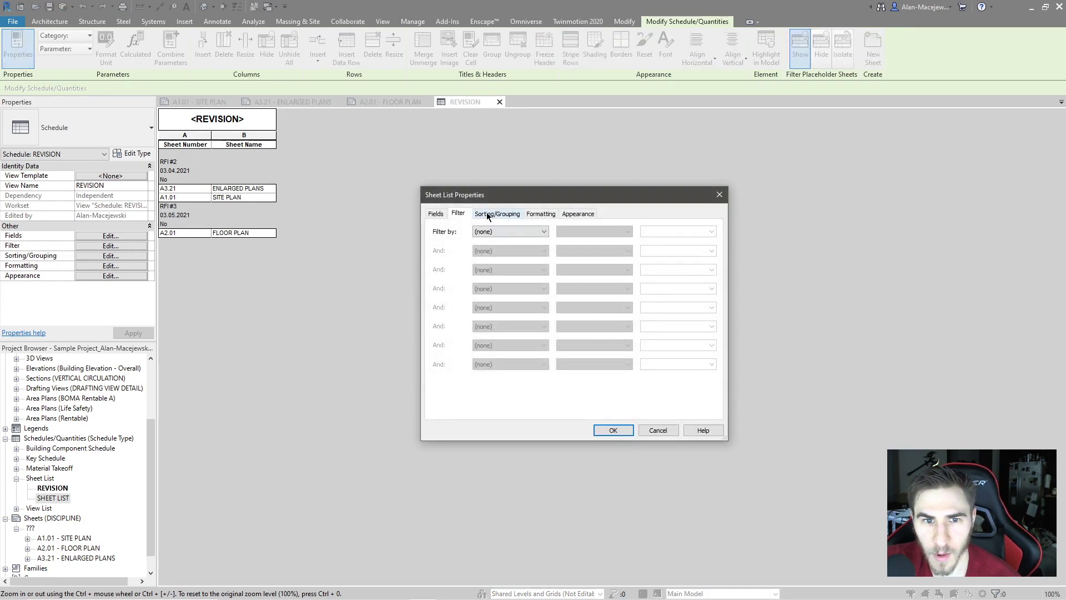
left_click(498, 232)
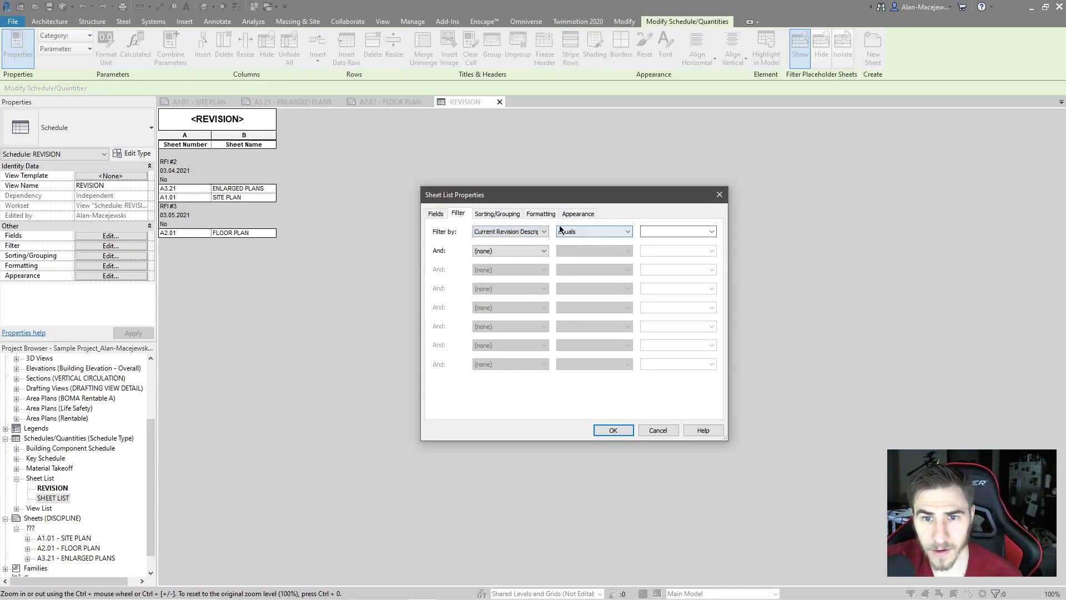
left_click(711, 232)
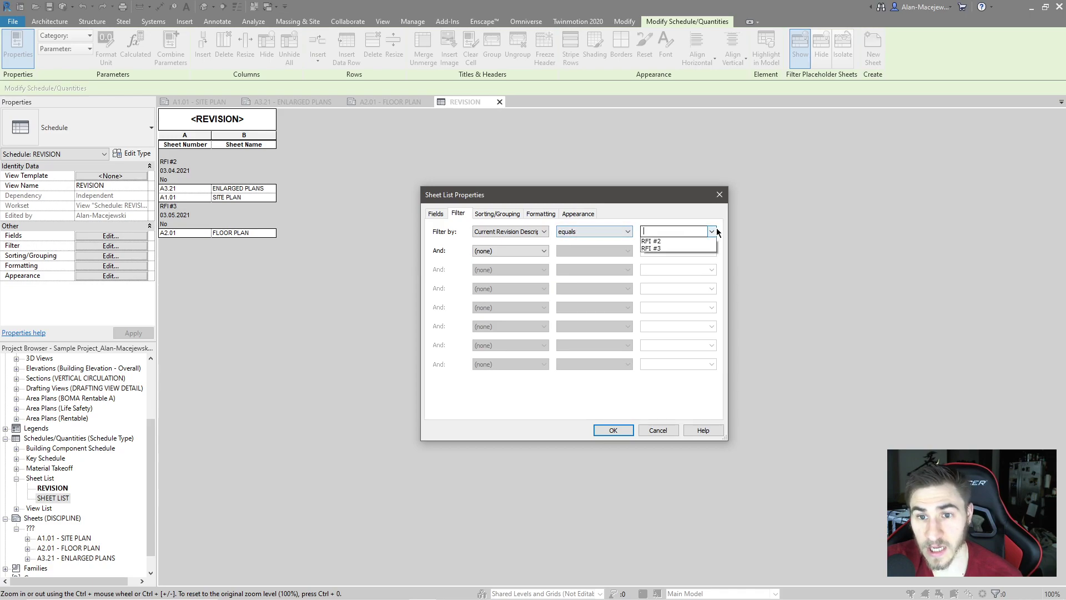
left_click(674, 248)
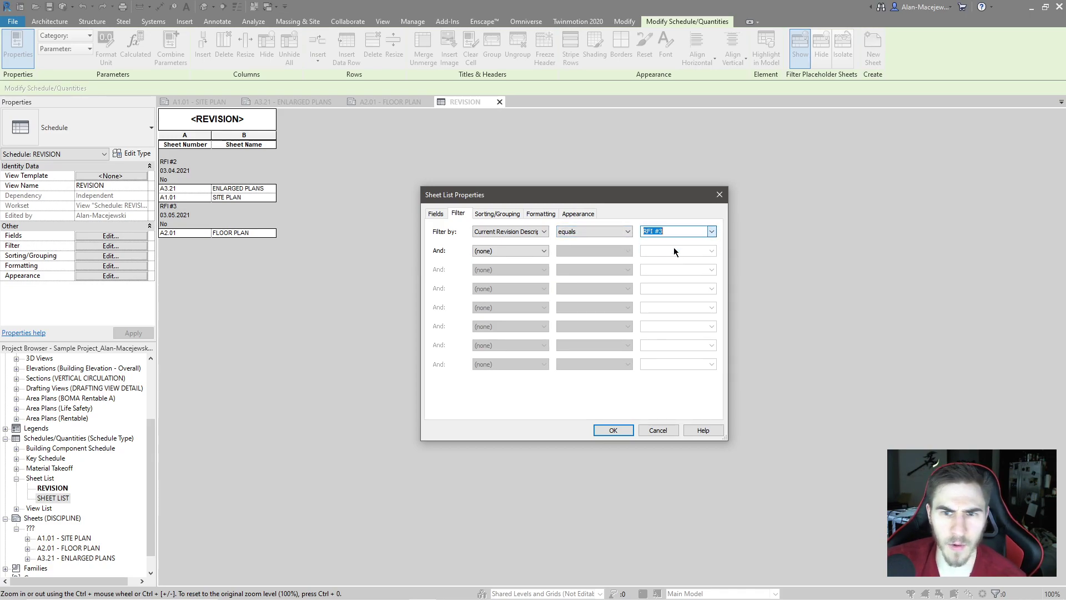
left_click(614, 430)
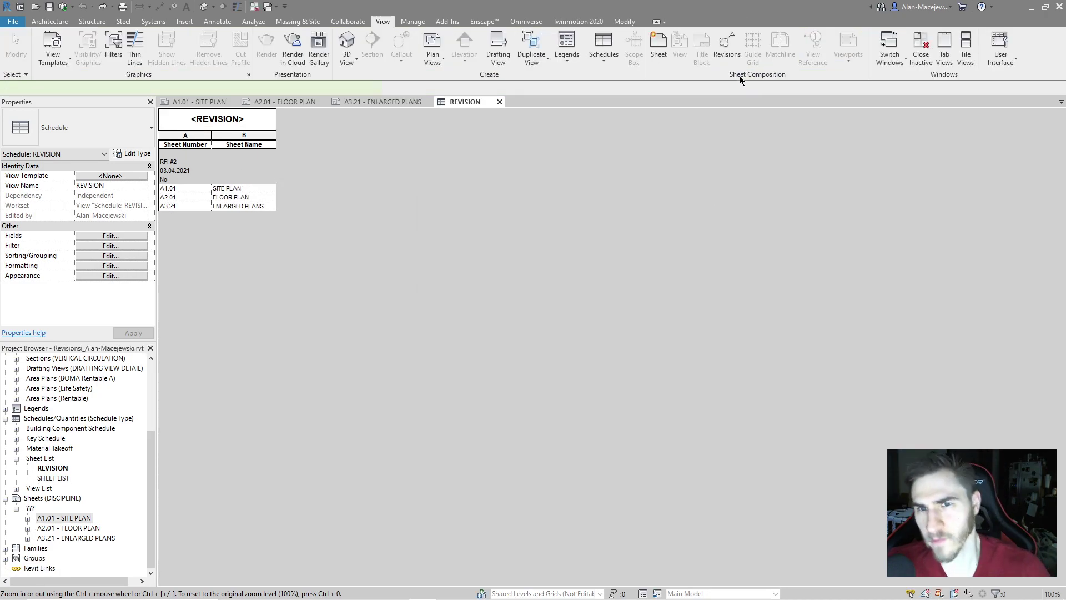
left_click(728, 55)
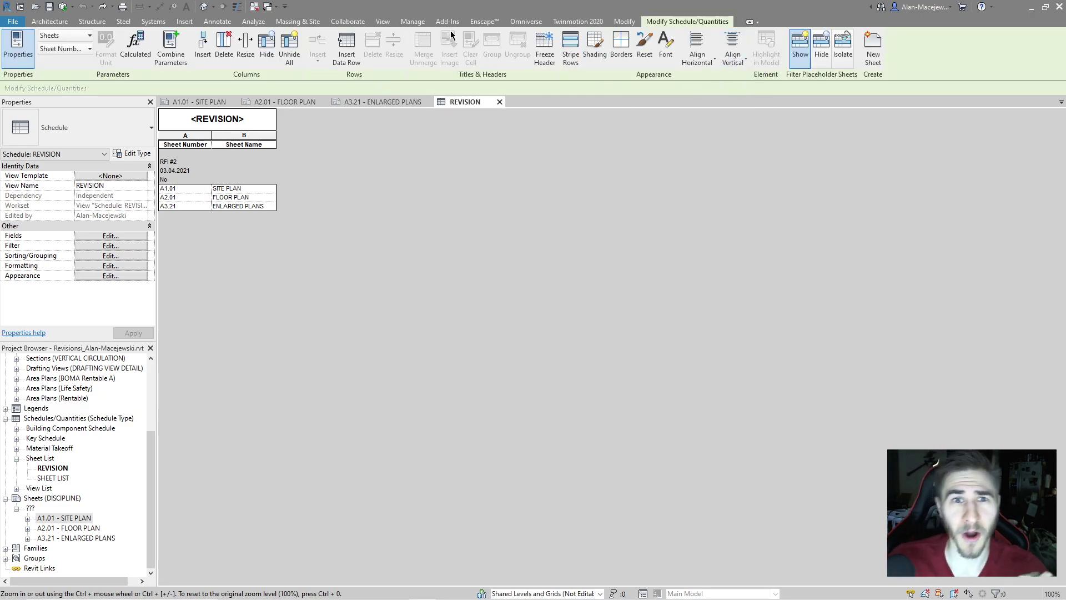
- Uncheck Issued for RFI #1 in the project's revision list
left_click(382, 21)
left_click(715, 40)
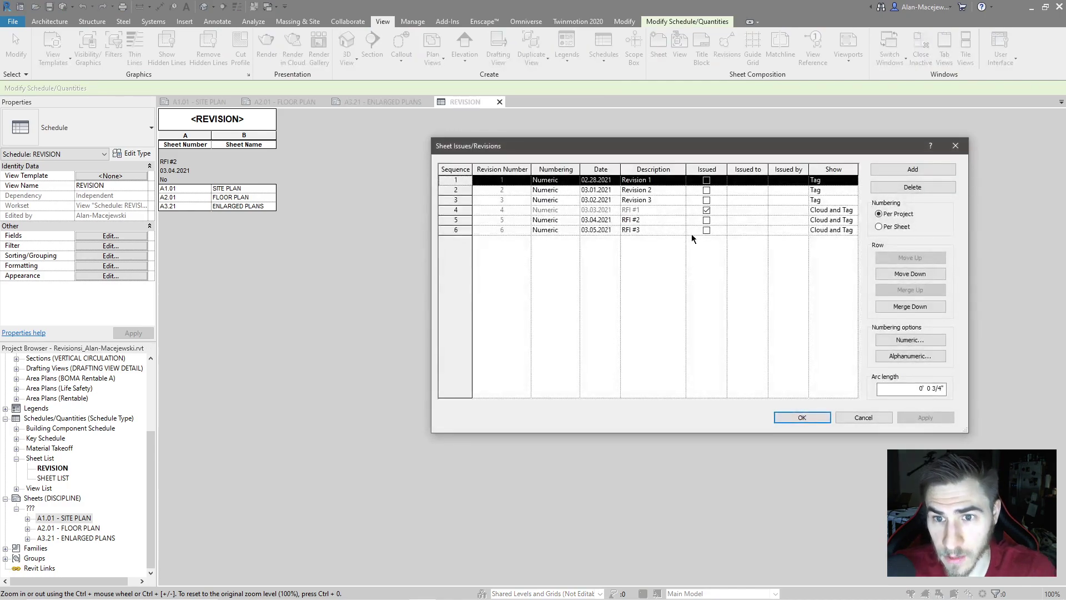
left_click(706, 210)
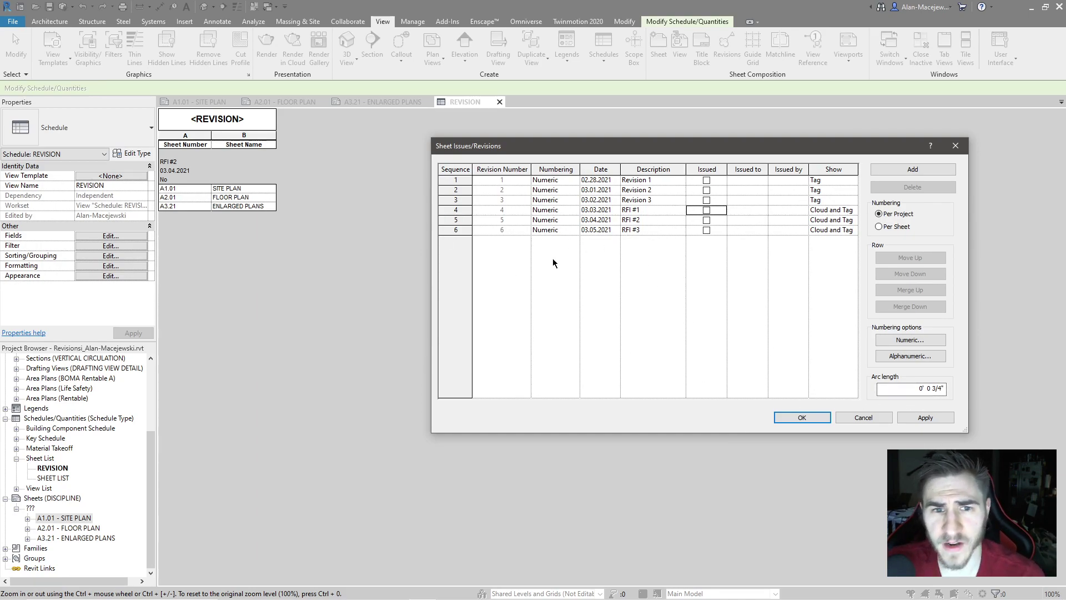
- Add revision row 7 as RFI #4 dated 03.06.2021 and accept the changes
left_click(911, 168)
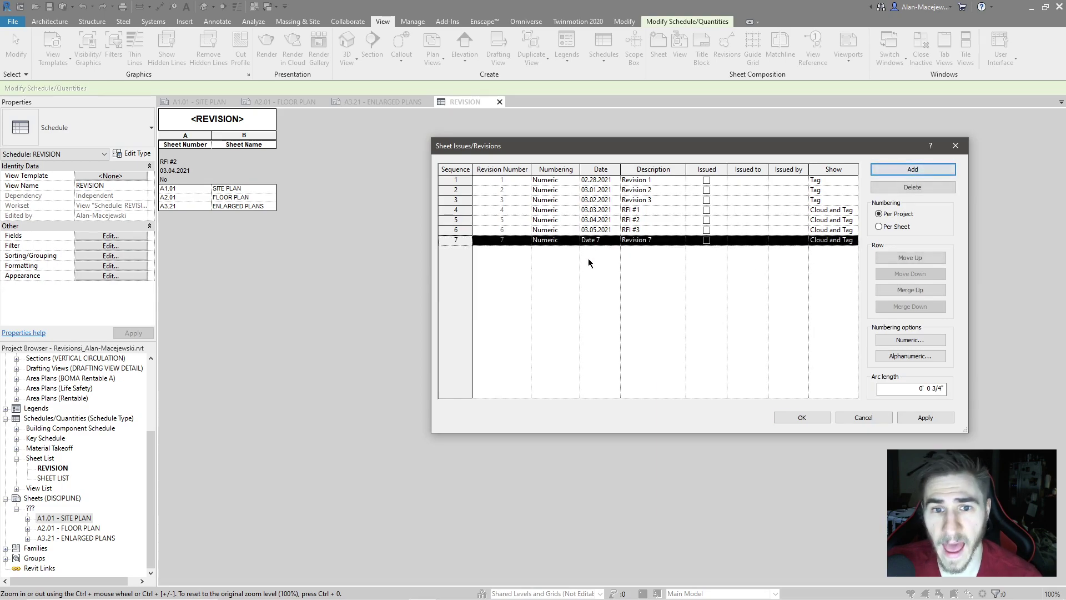
left_click(602, 242)
double_click(602, 242)
type("03.")
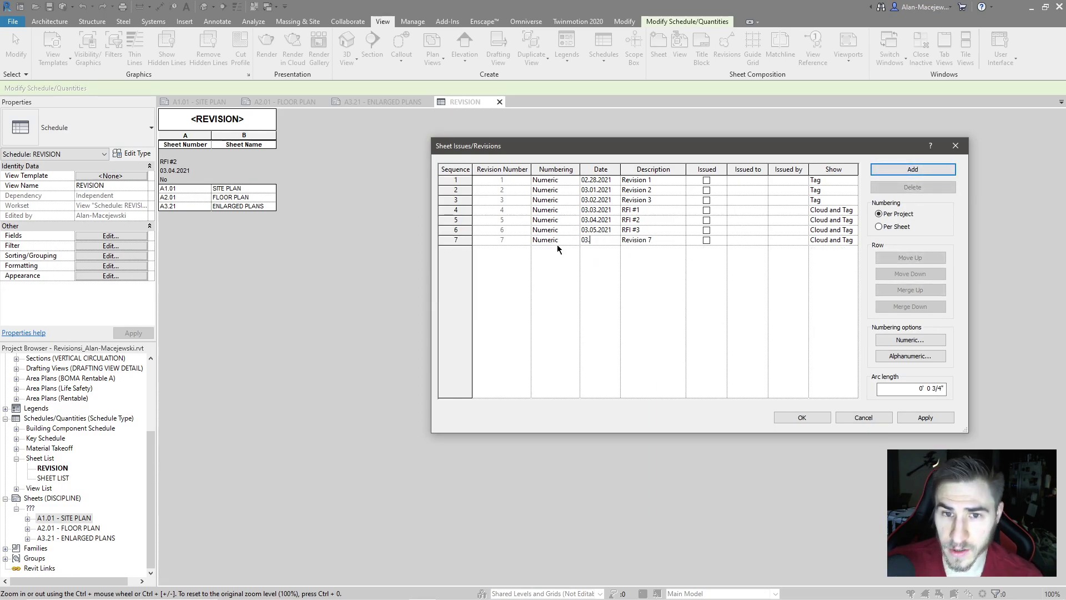
type("06.212")
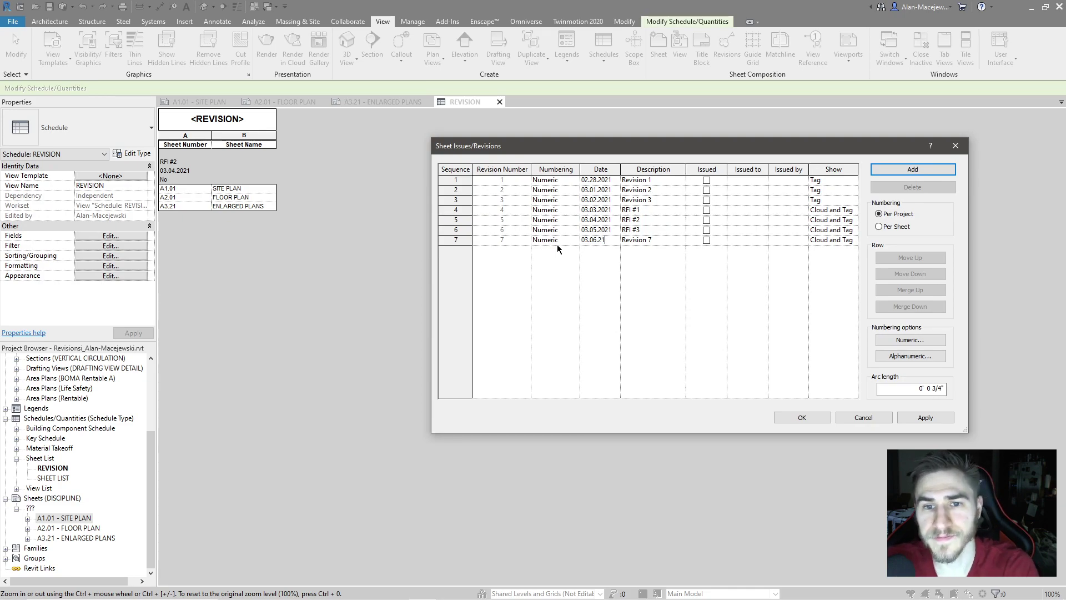
double_click(667, 237)
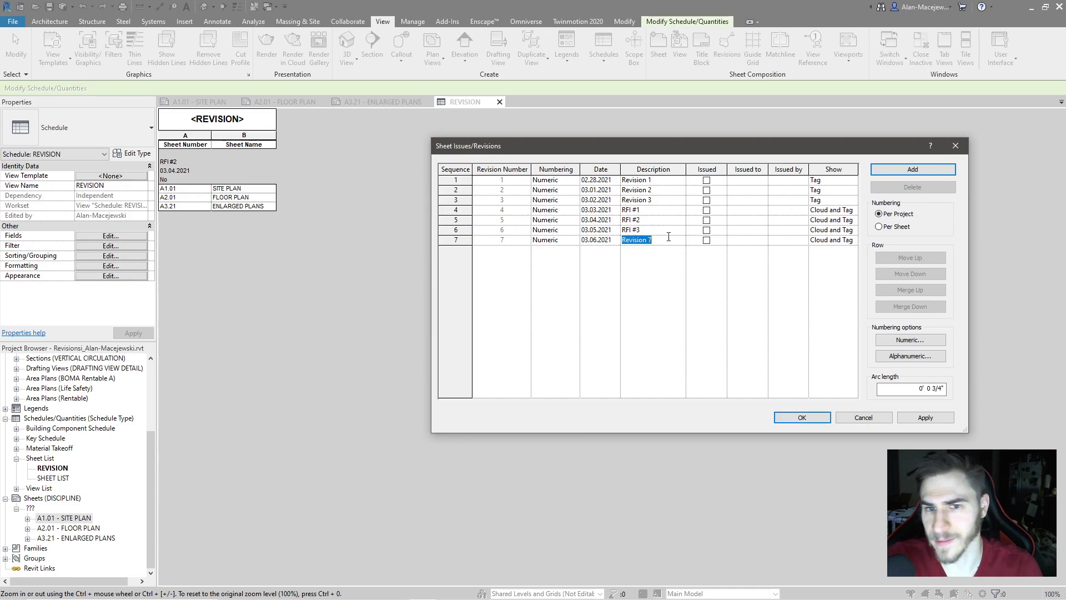
type("RFI #4")
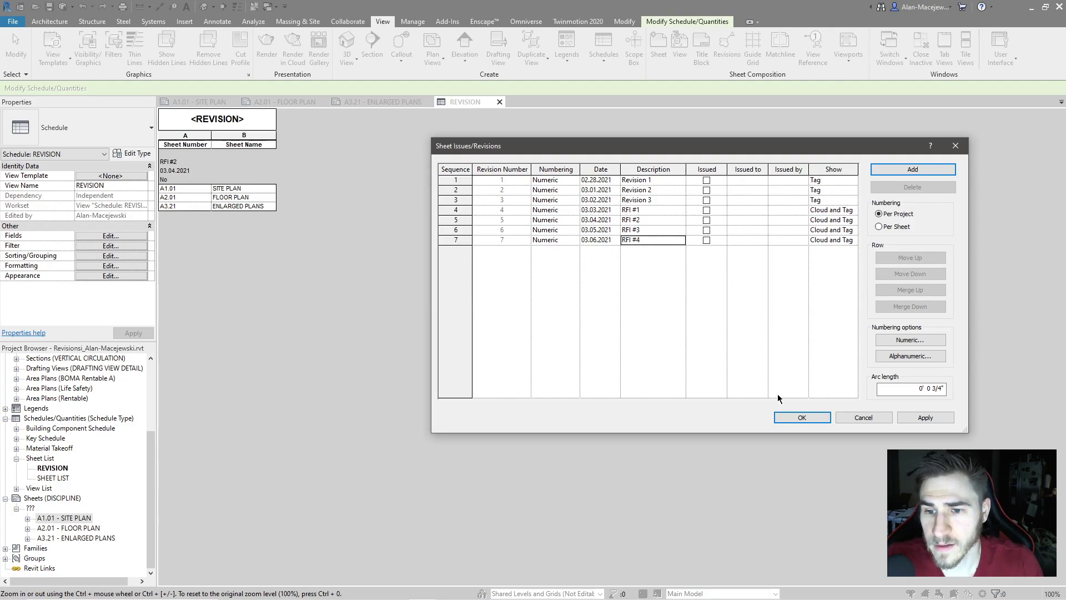
key("Return")
- On A3.21 ENLARGED PLANS, draw a revision cloud around the left door area
left_click(384, 101)
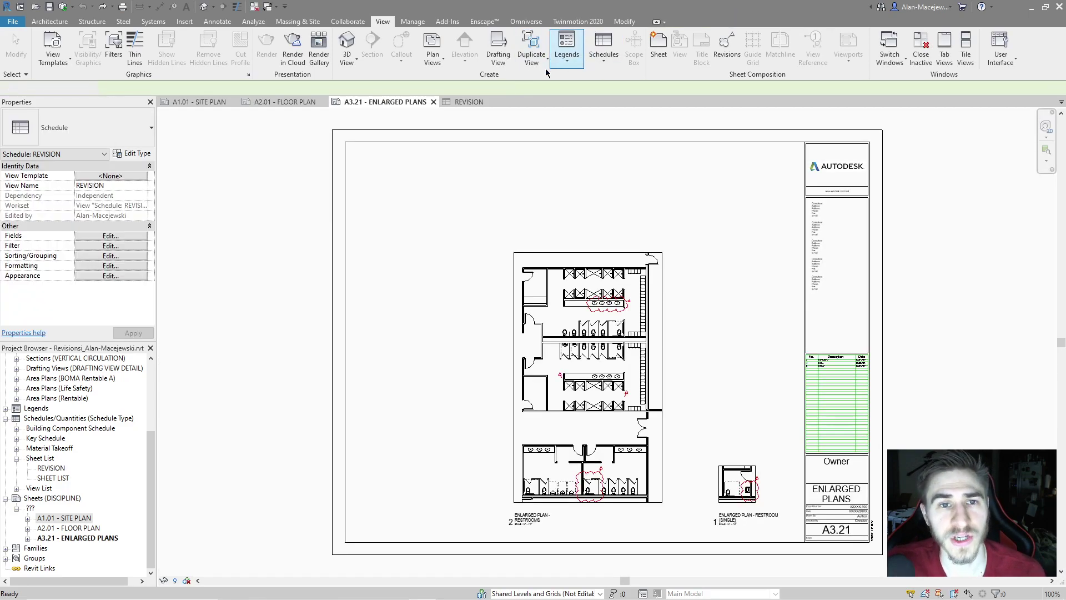
left_click(212, 22)
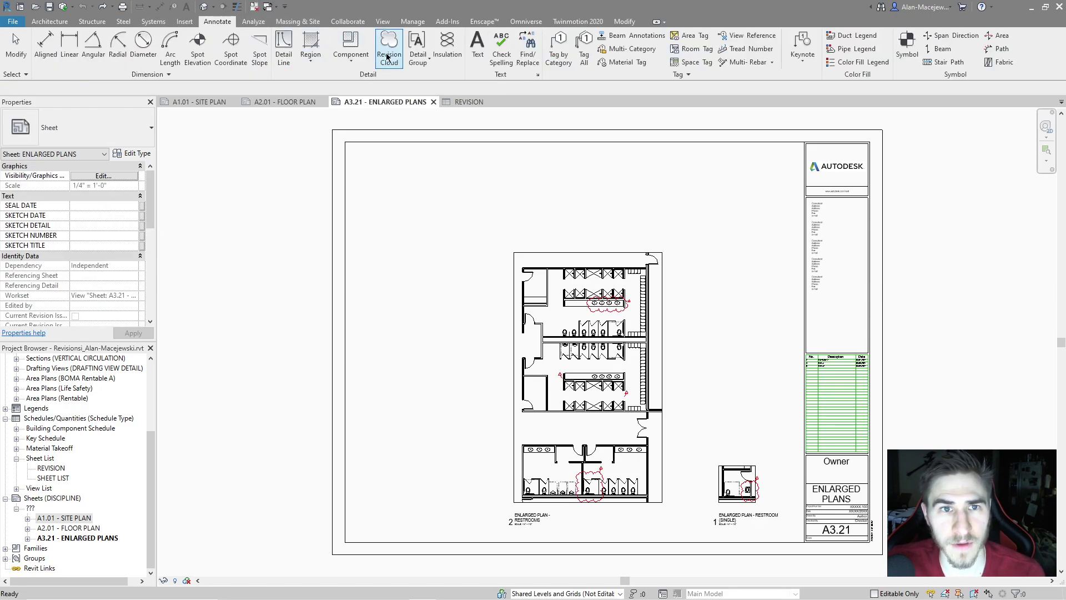
left_click(389, 47)
scroll(485, 334, "up", 3)
scroll(485, 334, "up", 2)
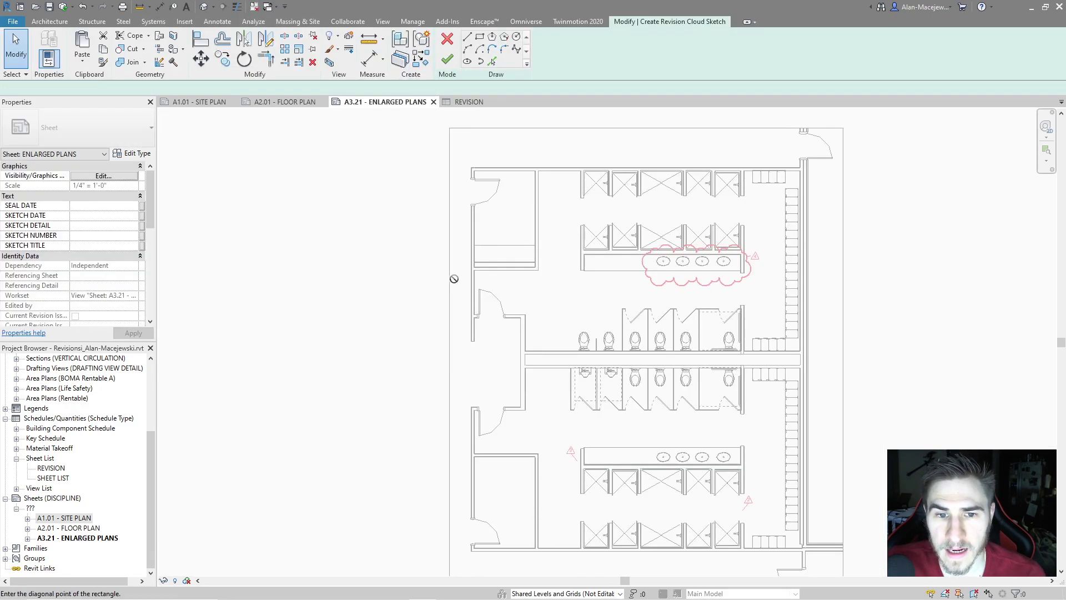
left_click(445, 274)
left_click(536, 341)
key("Return")
- Place a revision tag on the new cloud
key("t")
key("g")
left_click(420, 255)
scroll(418, 255, "down", 2)
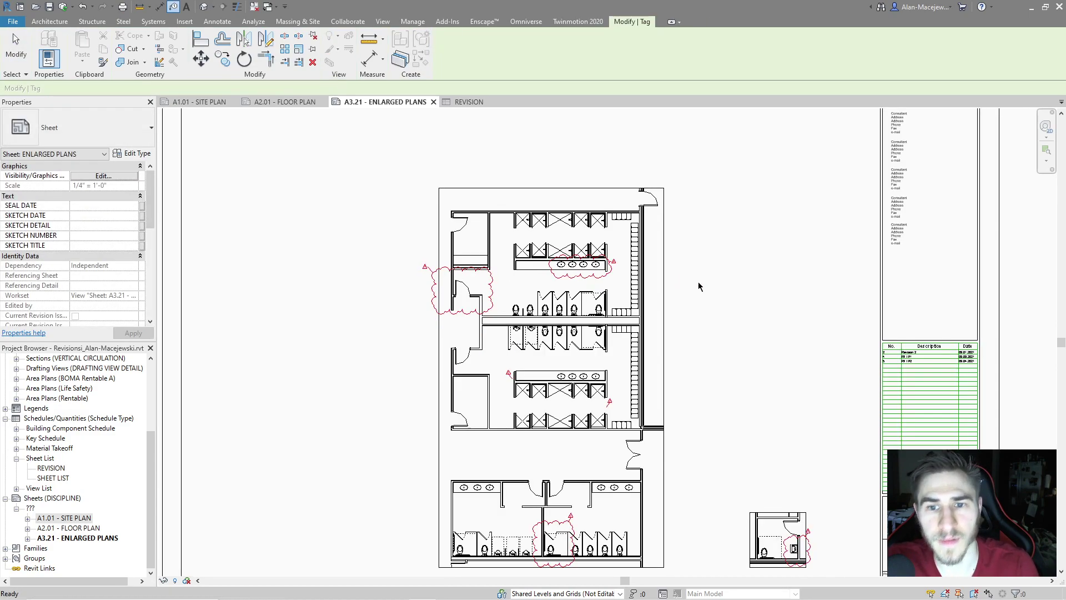
key("Escape")
scroll(932, 366, "up", 3)
scroll(922, 366, "up", 3)
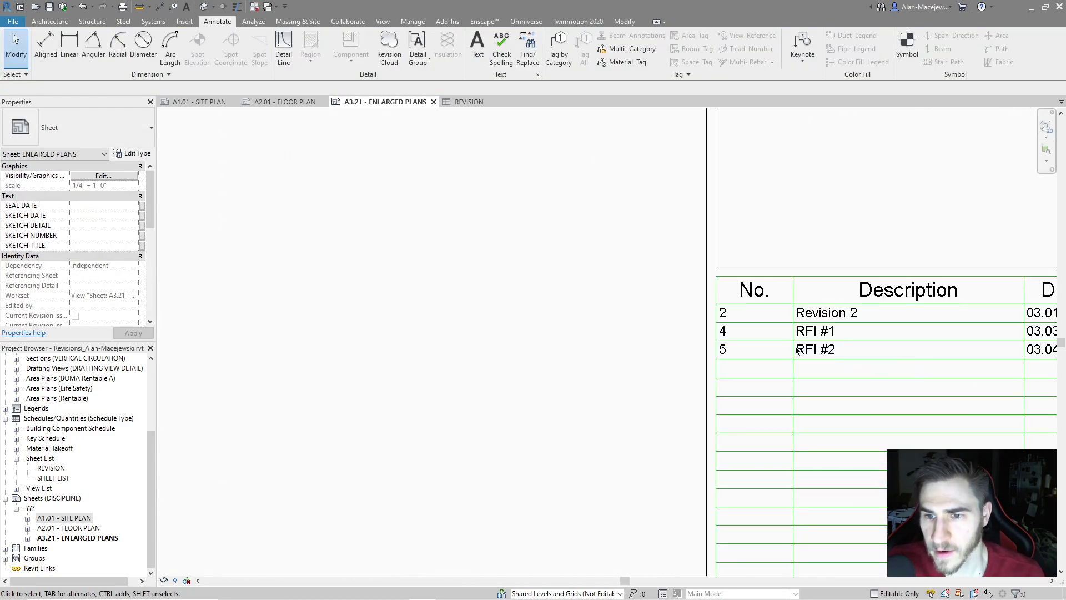
scroll(831, 347, "down", 4)
scroll(889, 360, "up", 2)
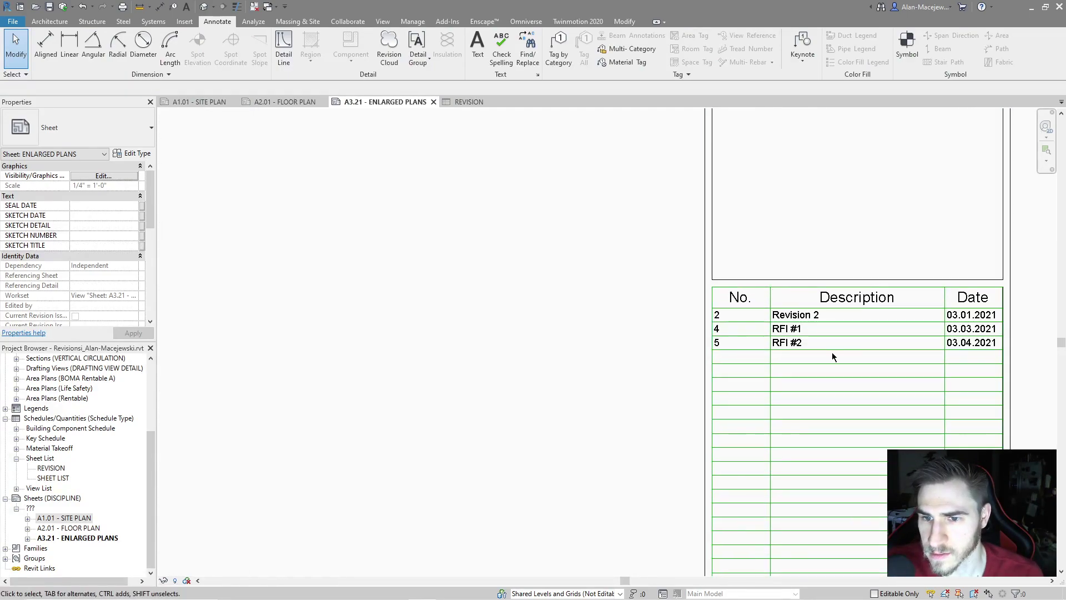
scroll(885, 367, "down", 2)
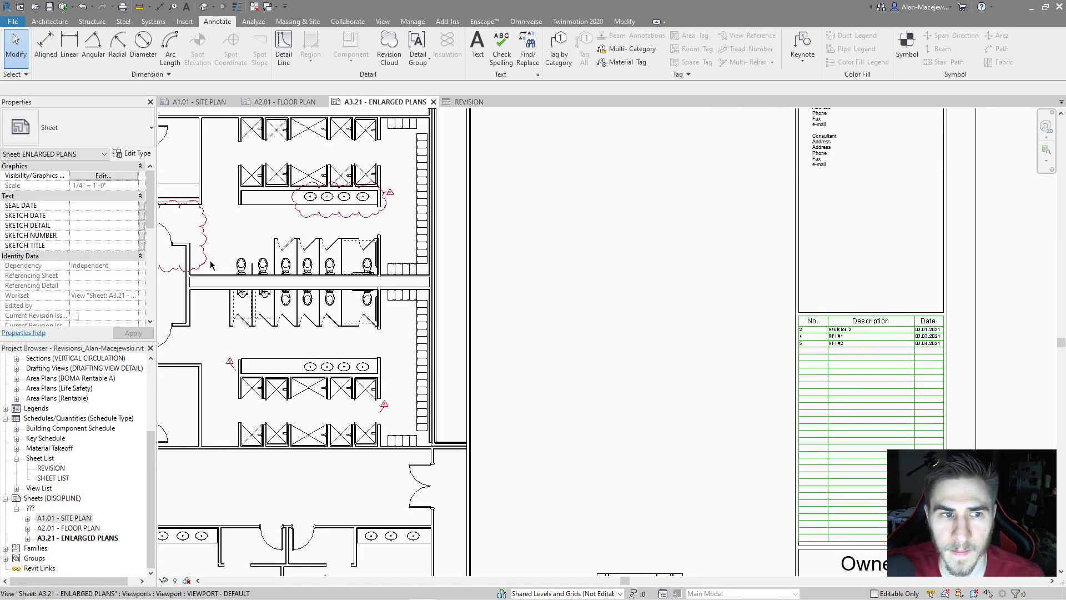
- Assign the left revision cloud to Seq. 7 - RFI #4
left_click(199, 243)
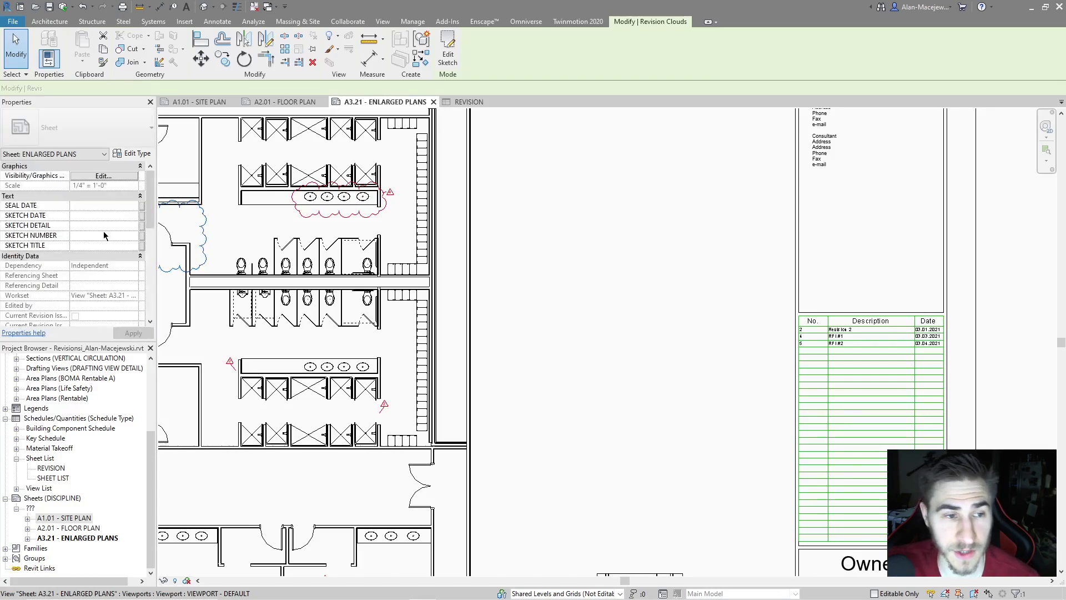
left_click(143, 197)
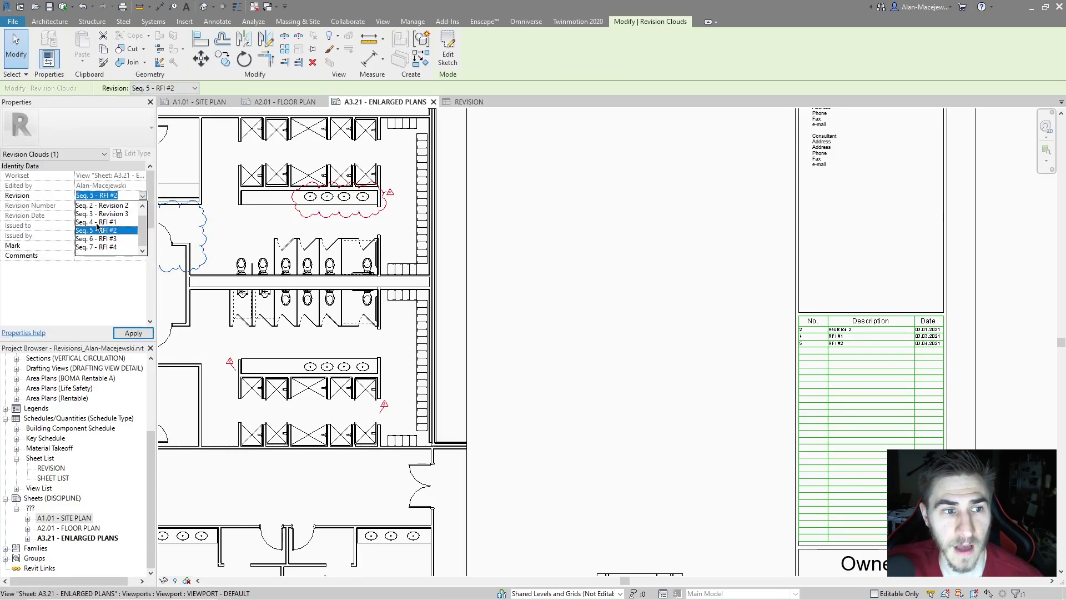
left_click(109, 250)
scroll(909, 340, "up", 3)
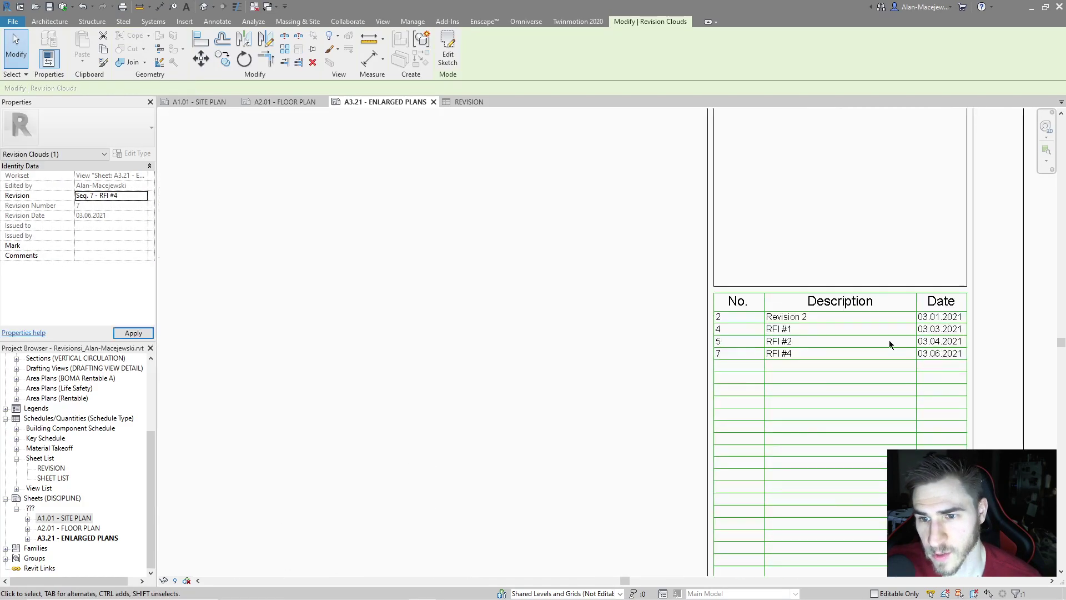
scroll(869, 362, "down", 4)
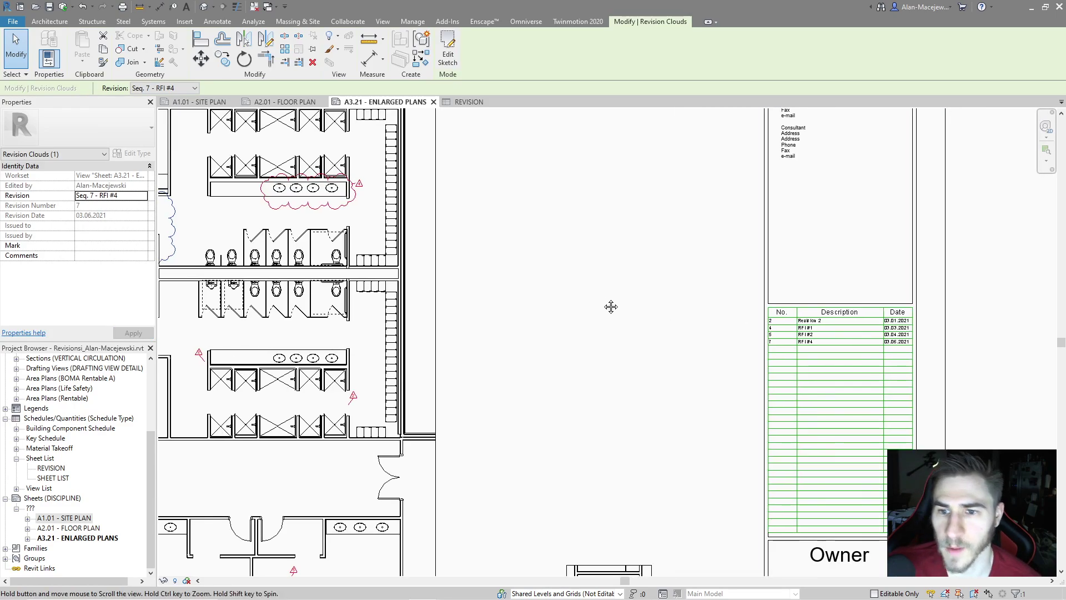
scroll(375, 129, "down", 1)
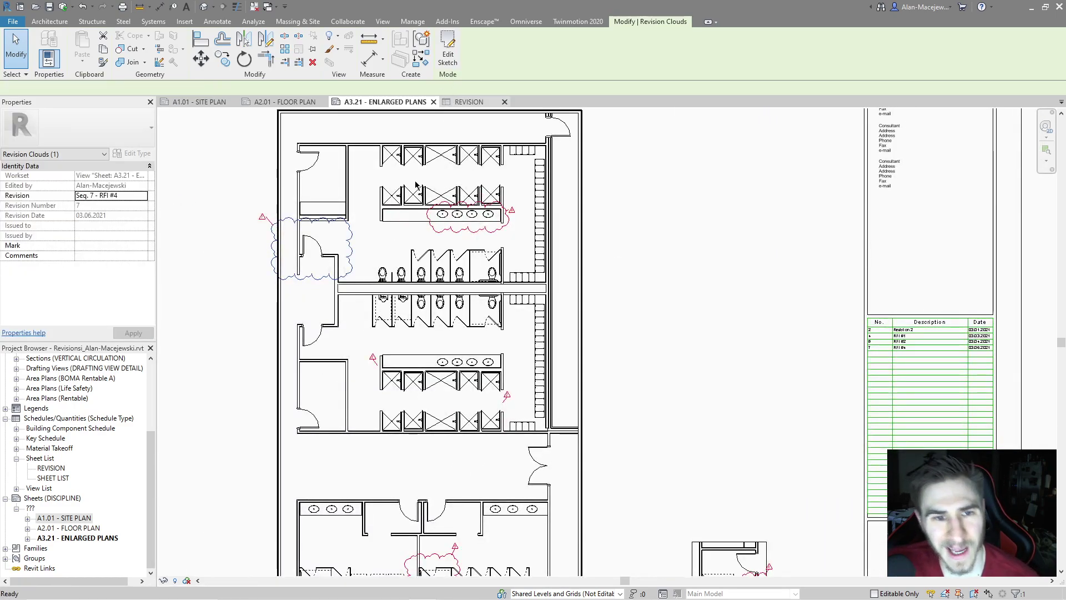
- Pick RFI #4 as the REVISION schedule's filter value
left_click(468, 102)
left_click(131, 255)
left_click(458, 213)
left_click(712, 231)
left_click(659, 247)
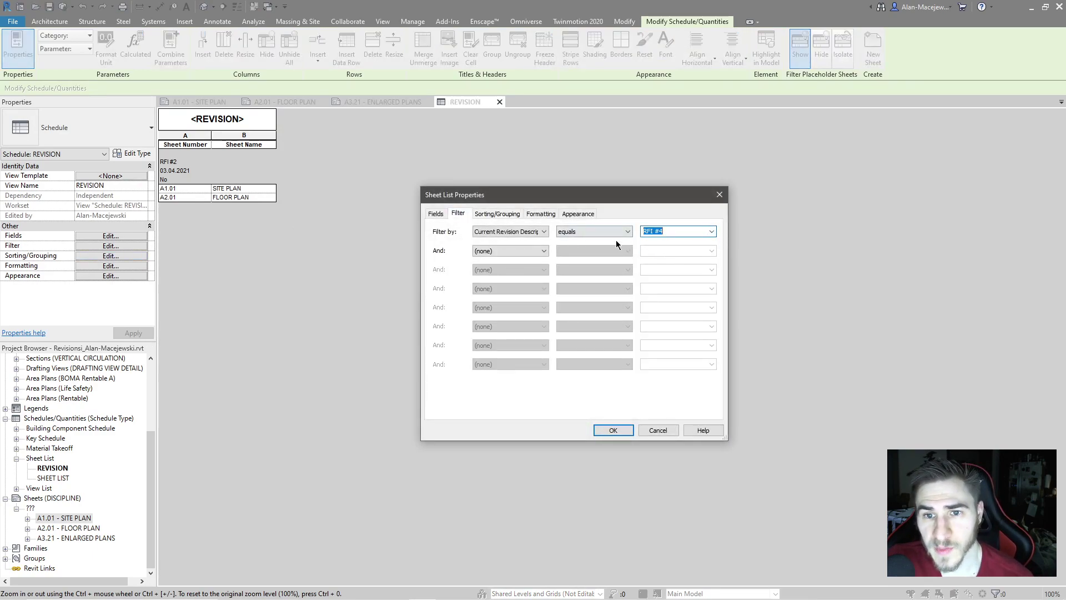
- Apply the RFI #4 filter and select a row in the filtered schedule
left_click(616, 430)
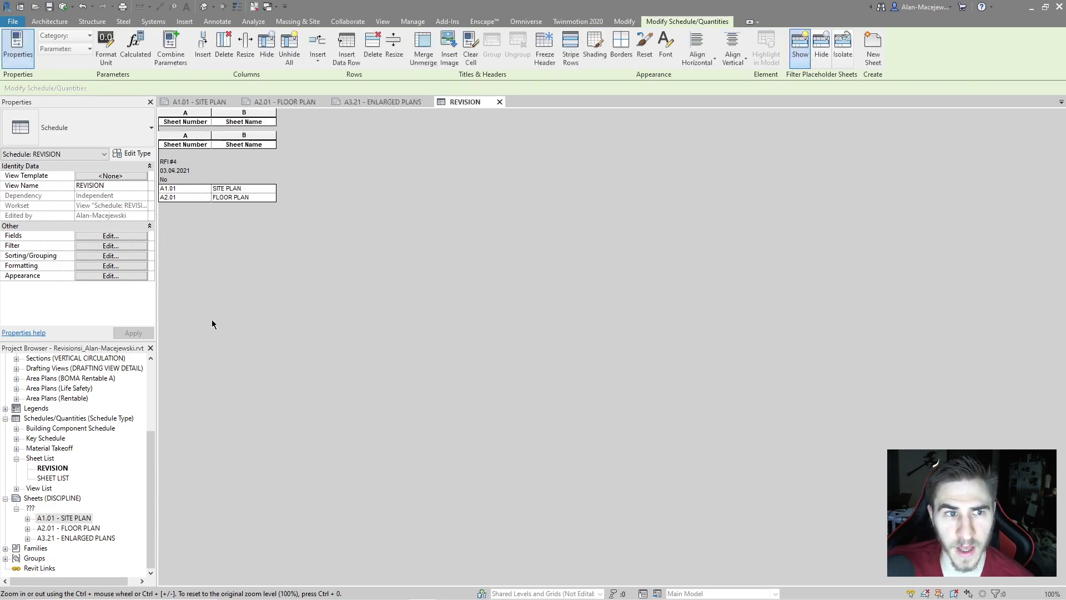
left_click(183, 170)
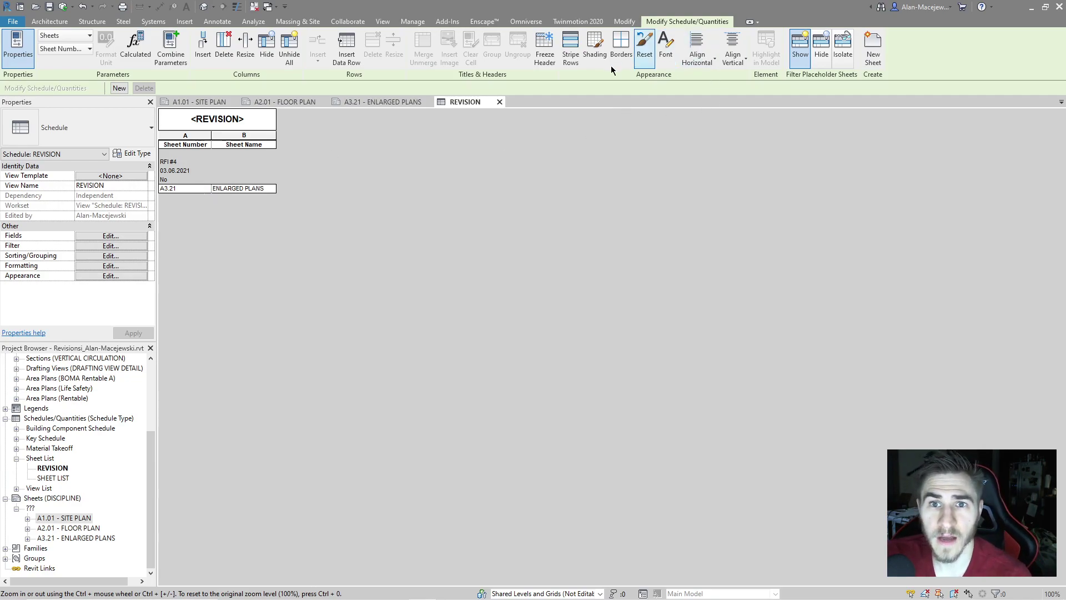
- Mark sequence 7, RFI #4, as issued in the revision list
left_click(383, 21)
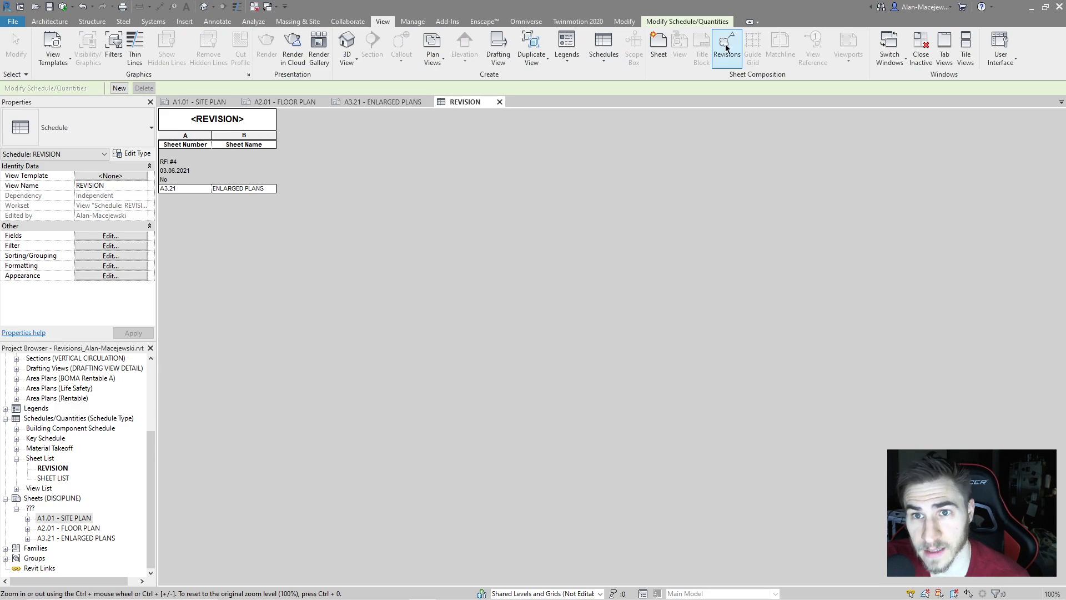
left_click(726, 48)
left_click(706, 240)
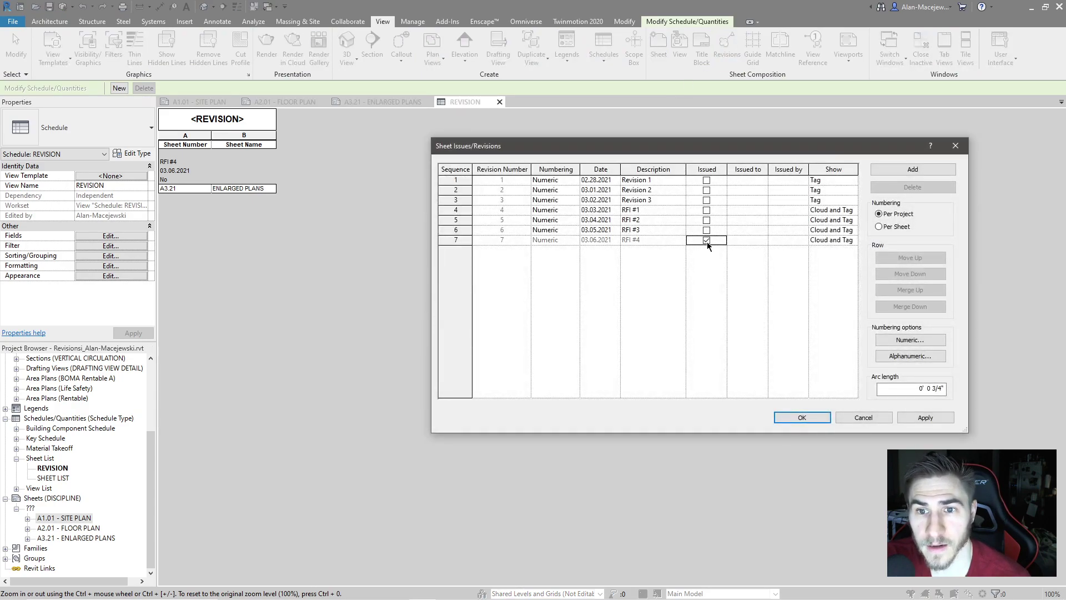
left_click(803, 418)
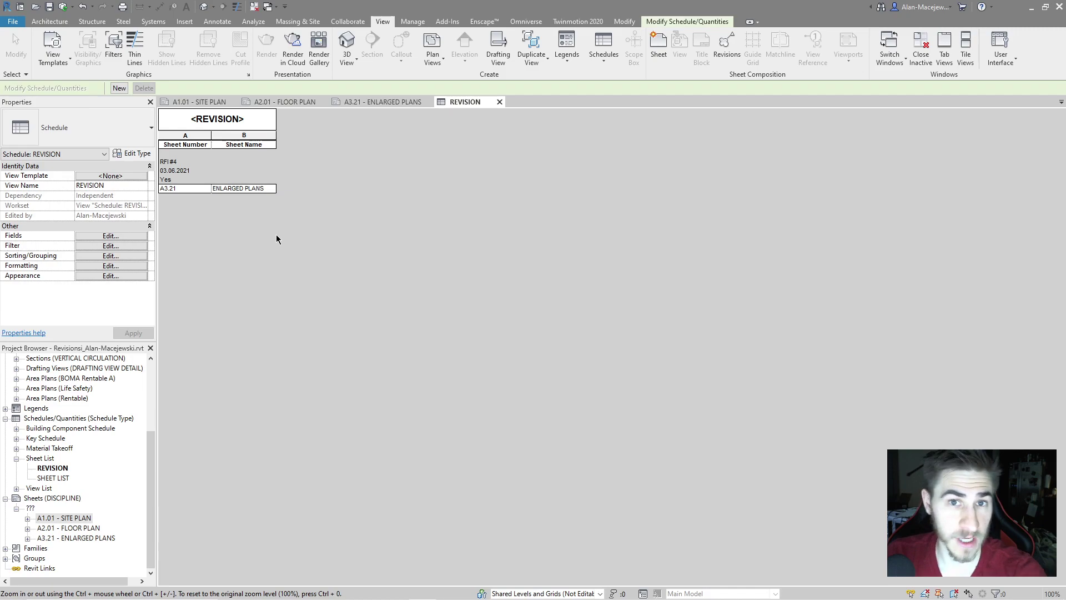
- Filter the REVISION schedule back to RFI #2
left_click(120, 245)
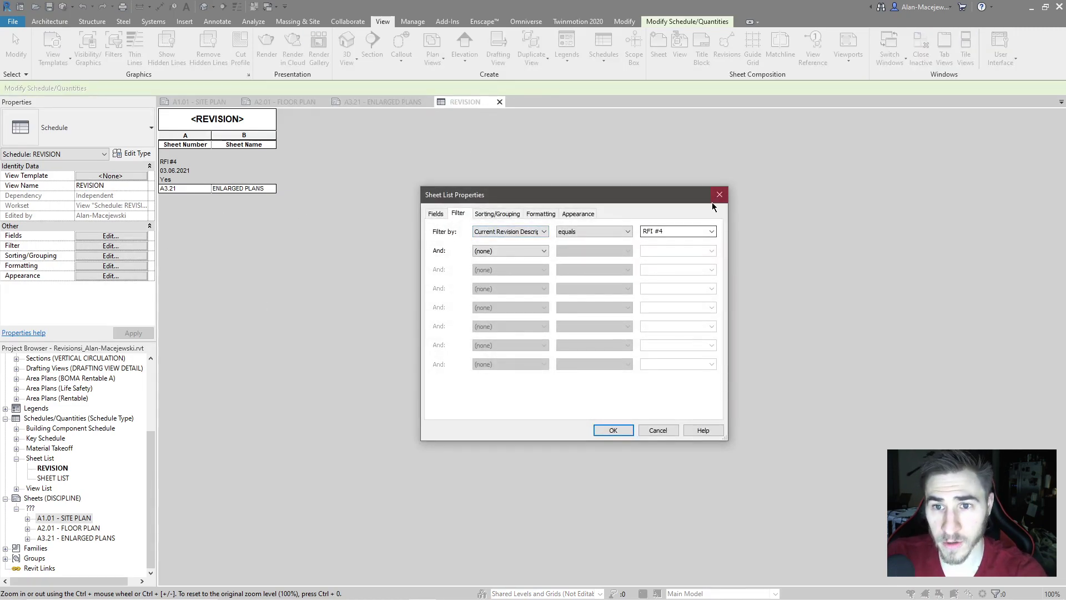
left_click(677, 231)
left_click(672, 244)
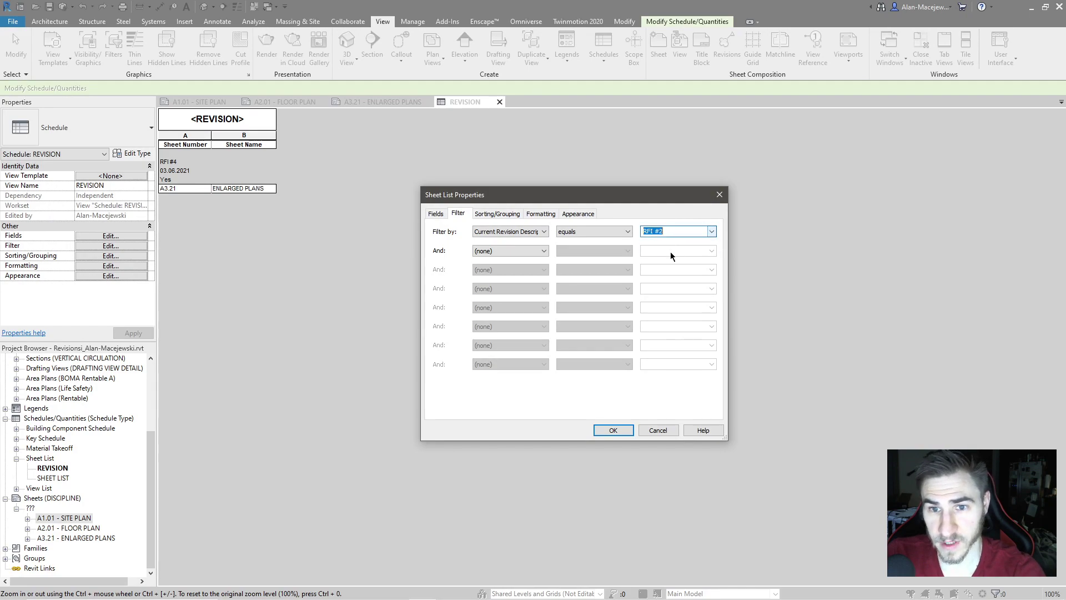
left_click(613, 429)
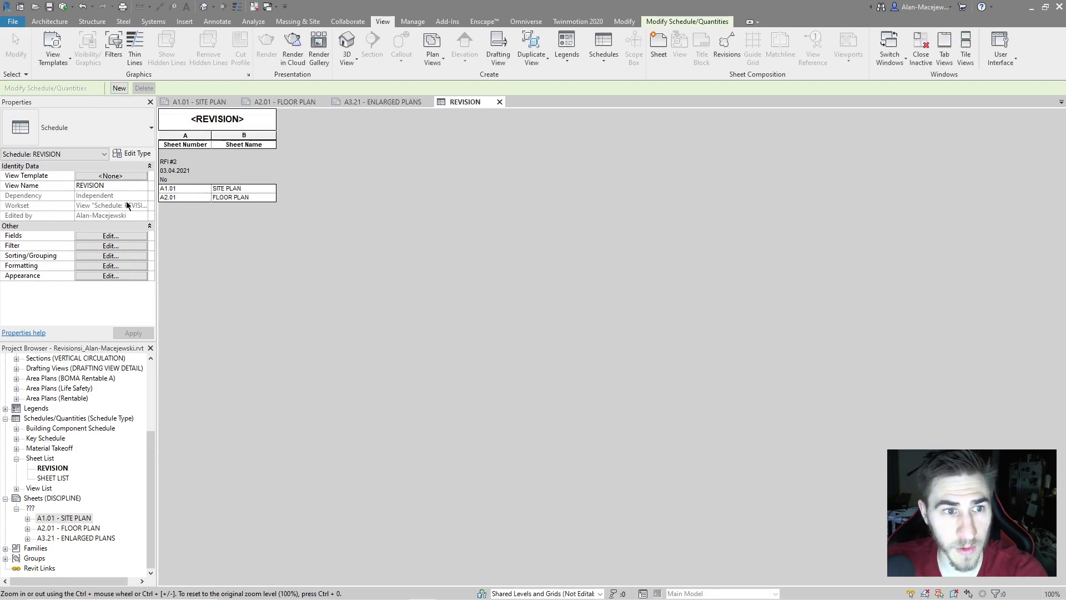
- Toggle RFI #4's Issued setting in the revision list and close it
left_click(724, 41)
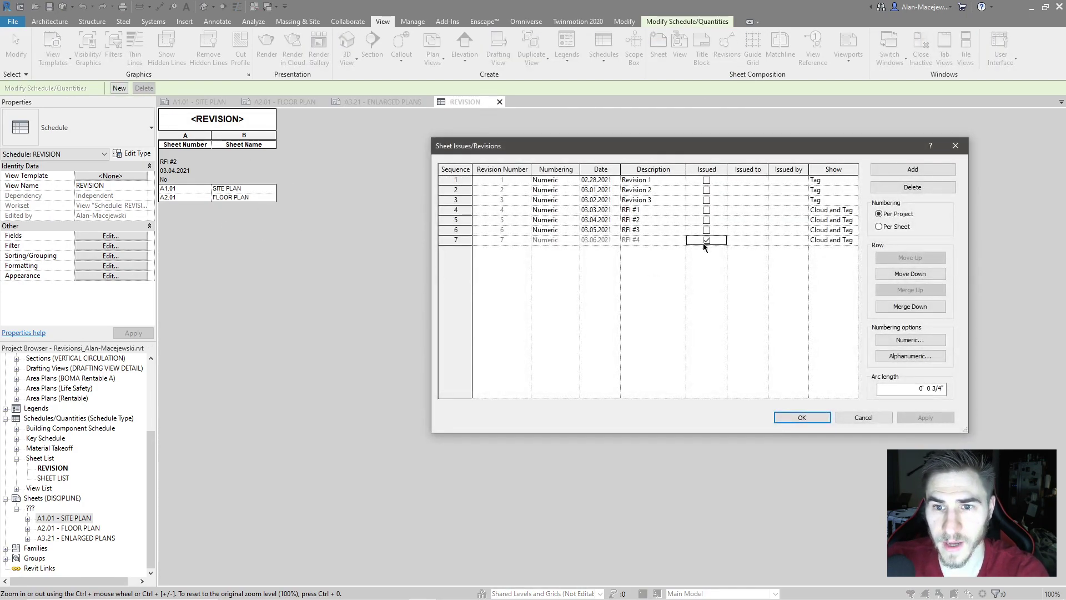
left_click(706, 240)
left_click(780, 417)
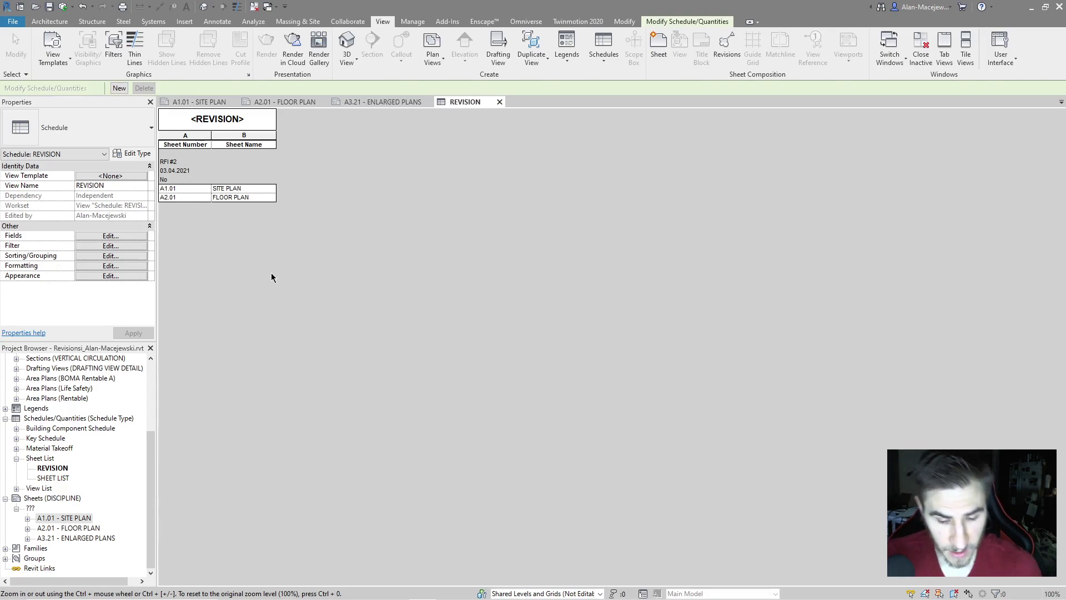
- In the print settings, select only sheets A1.01 and A2.01, hiding views
key("ctrl+p")
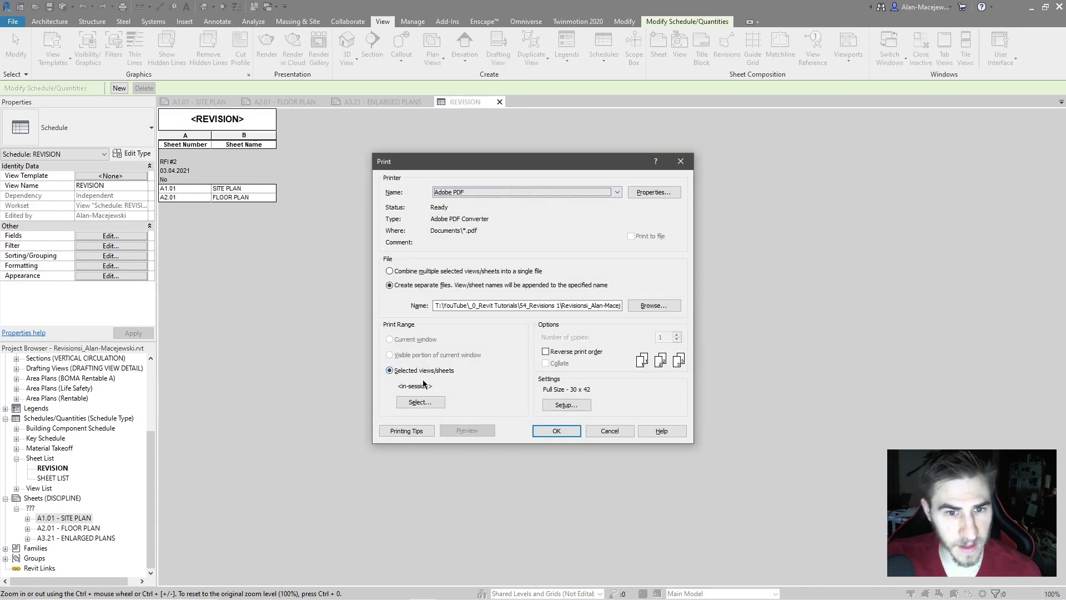
left_click(420, 401)
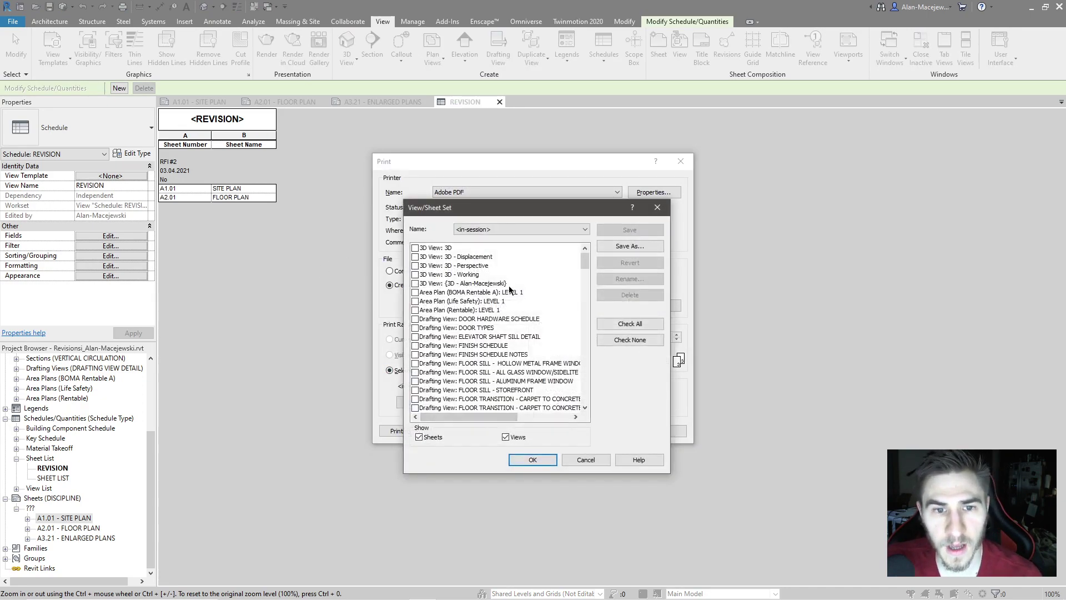
left_click(550, 439)
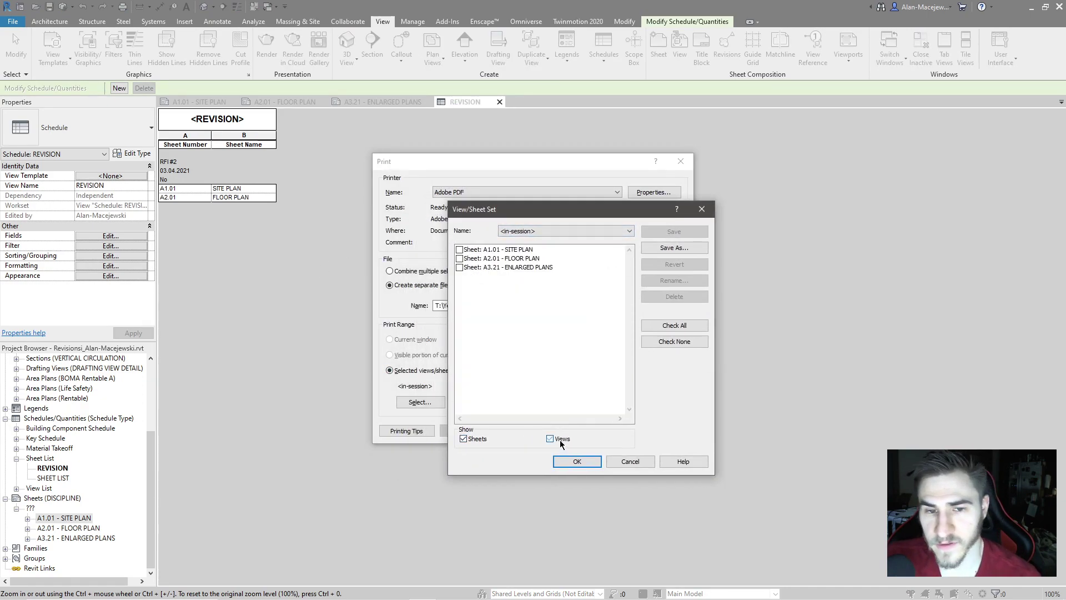
left_click(544, 230)
left_click(565, 240)
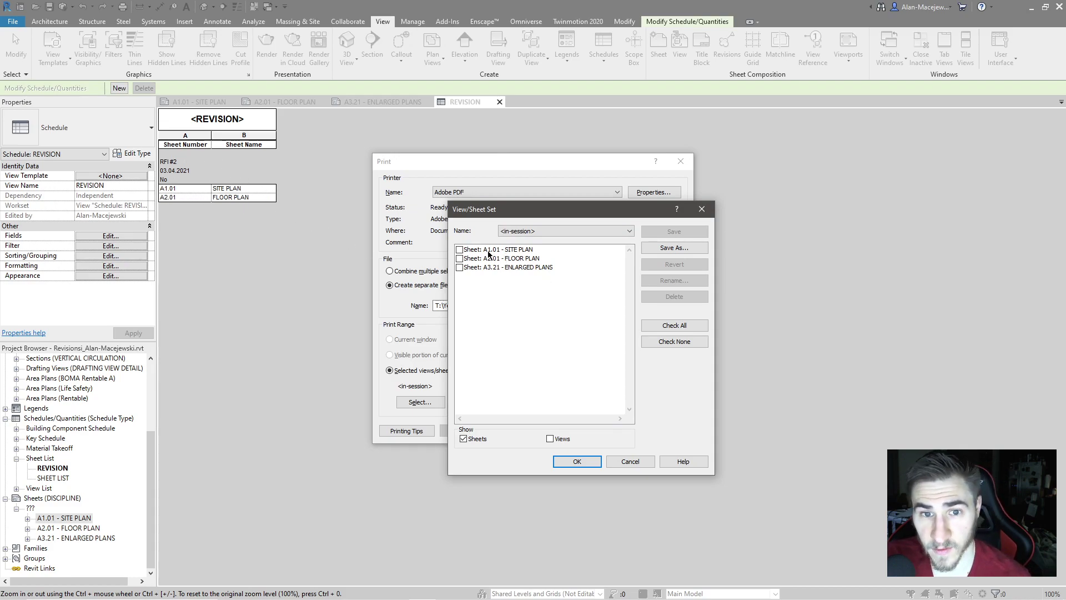
left_click(460, 250)
left_click(460, 259)
- Save the checked sheets as print set REVISIONS and close the Print dialog
left_click(674, 248)
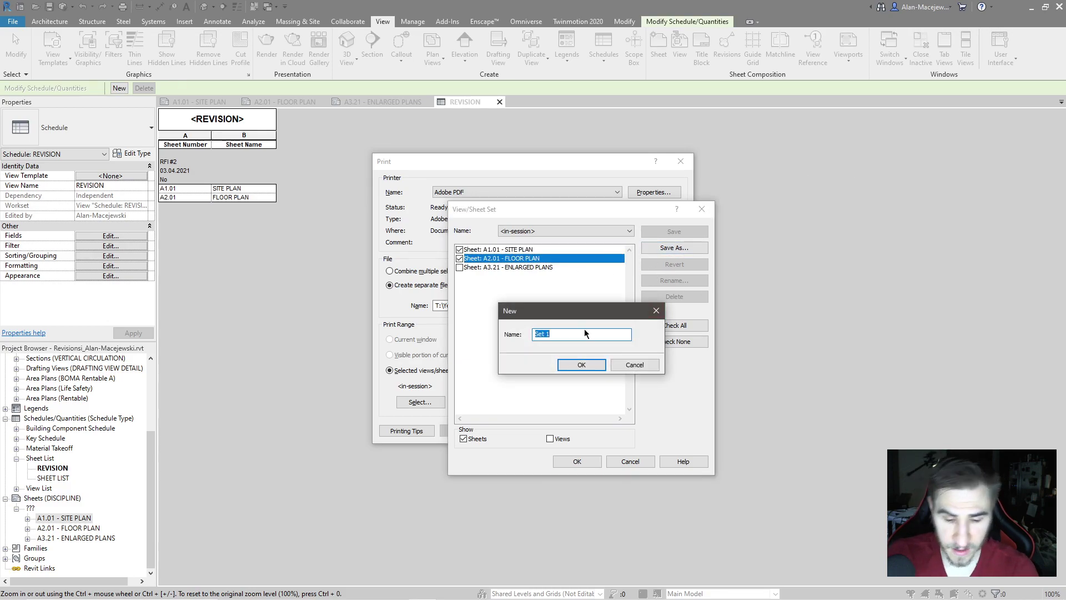
type("REVISIONS")
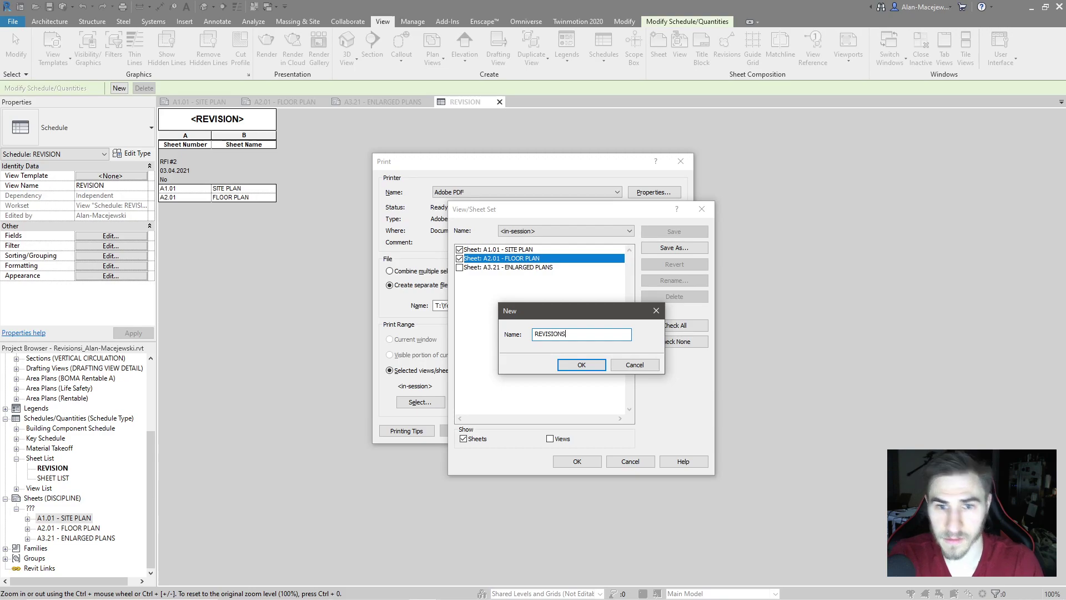
left_click(579, 365)
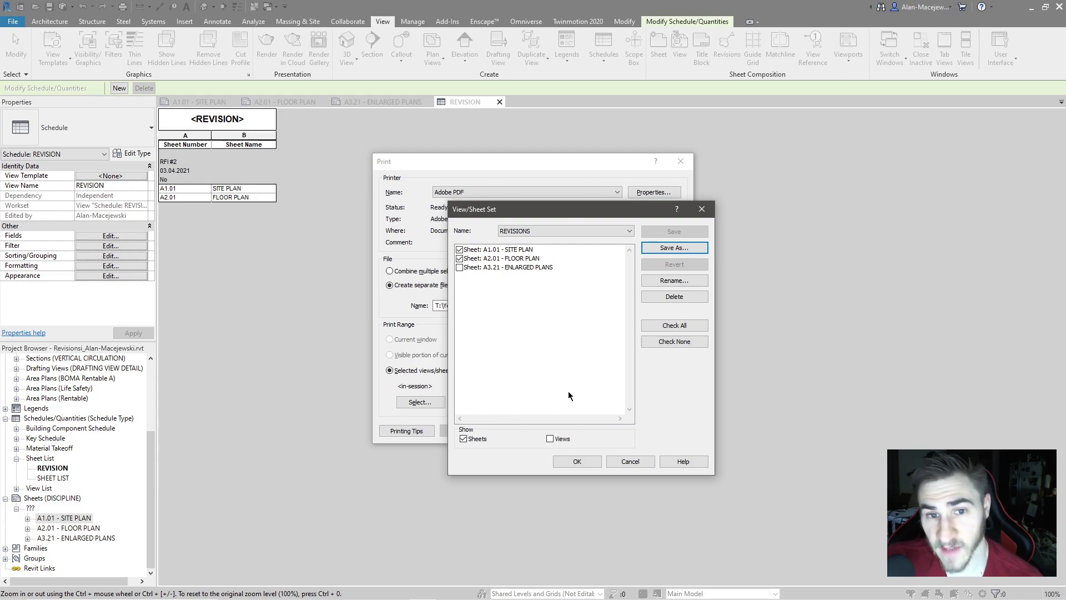
left_click(577, 462)
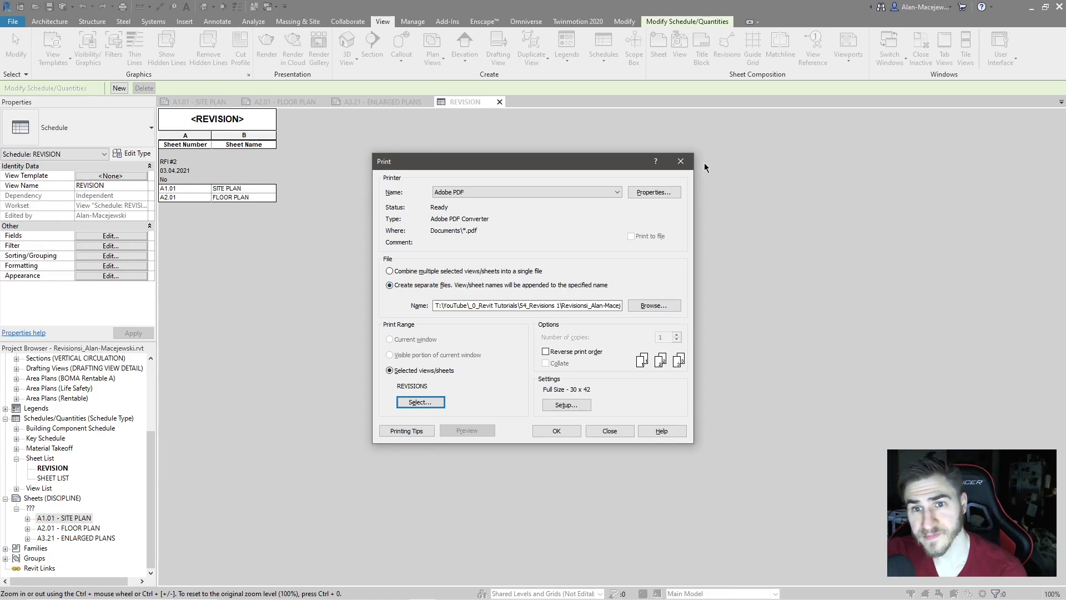
left_click(680, 161)
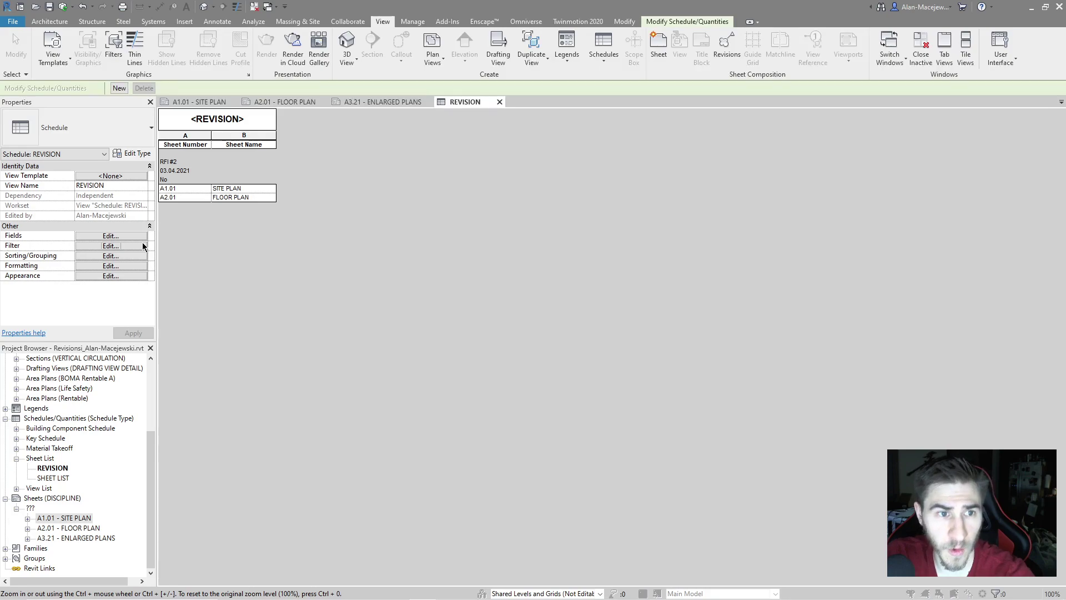
left_click(141, 246)
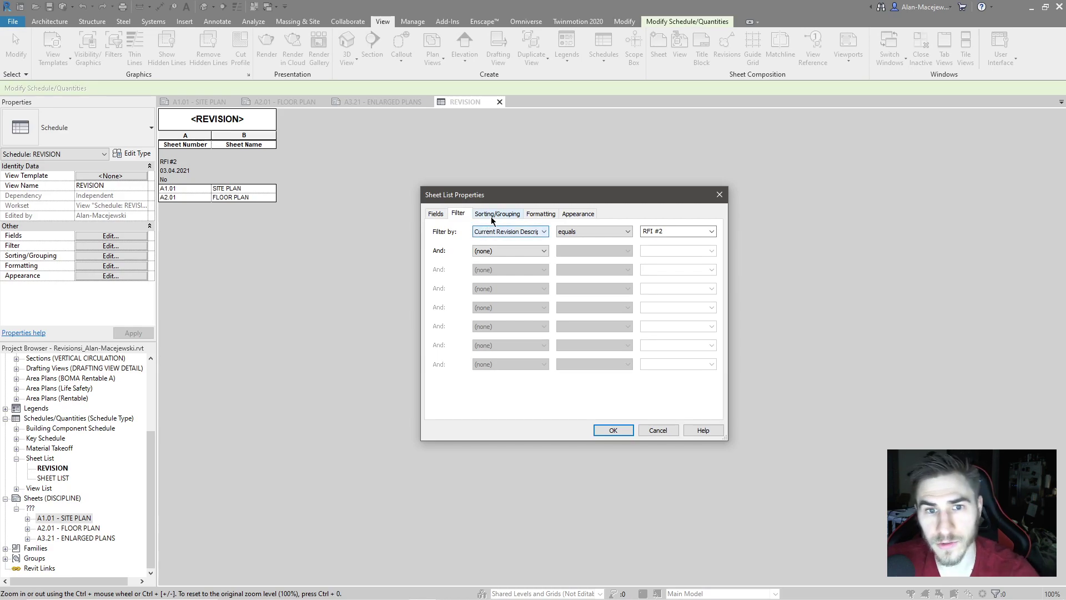
left_click(428, 214)
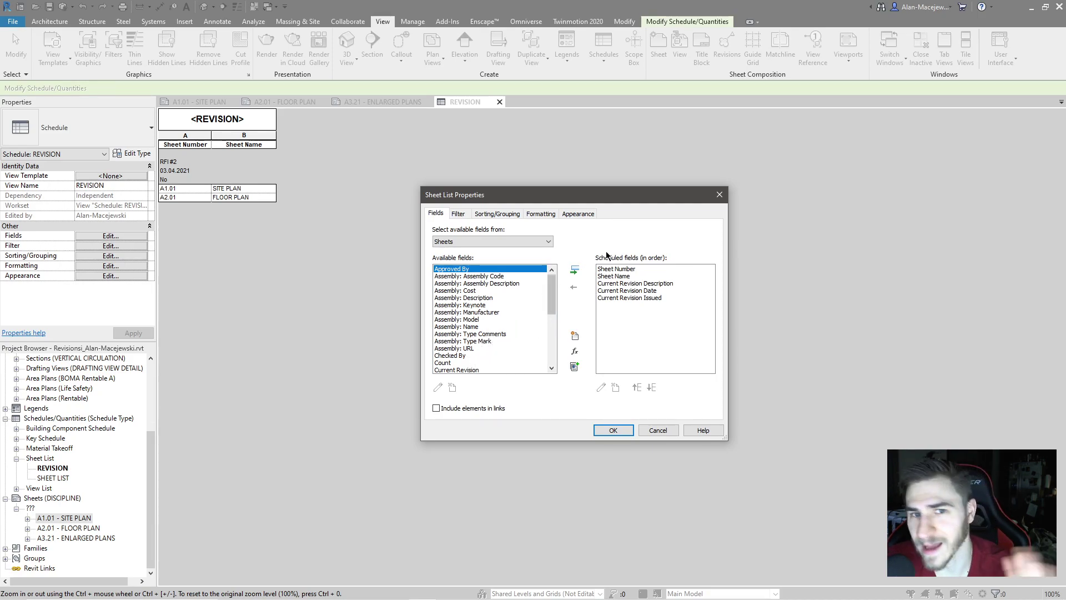
left_click(496, 216)
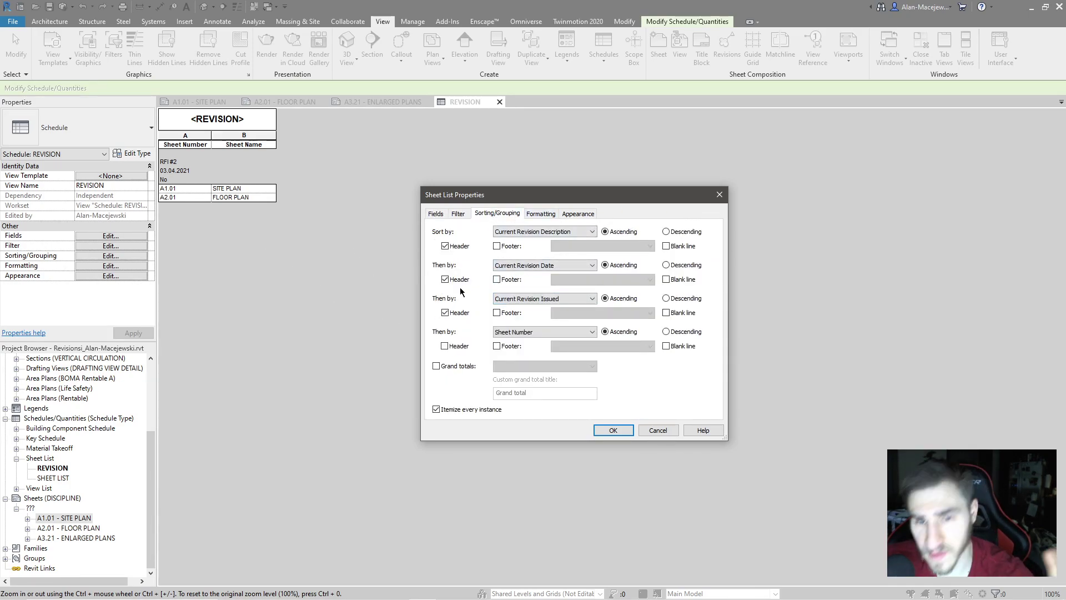
left_click(720, 195)
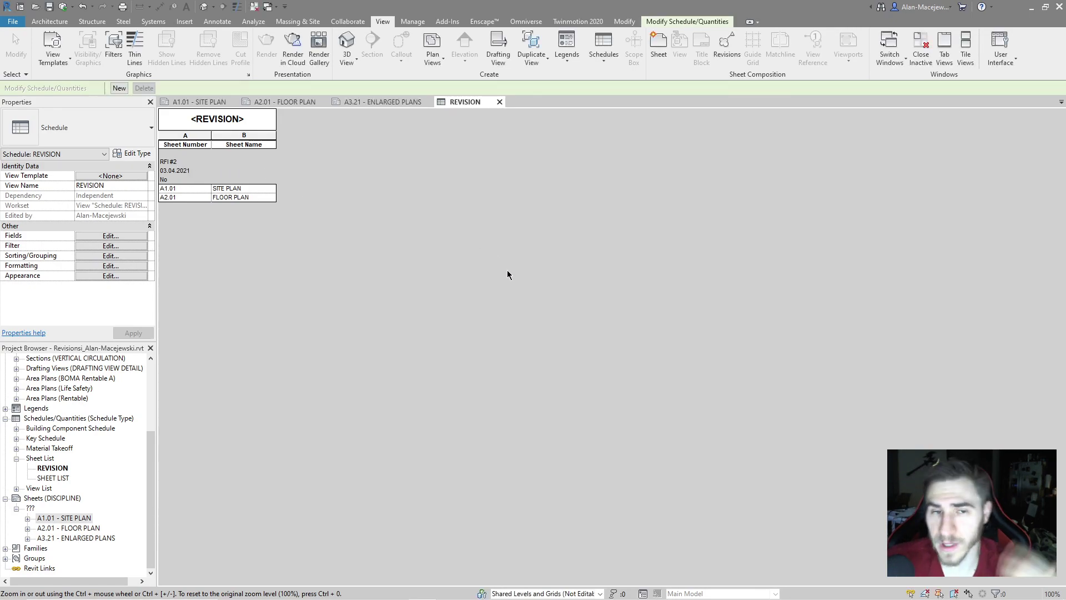